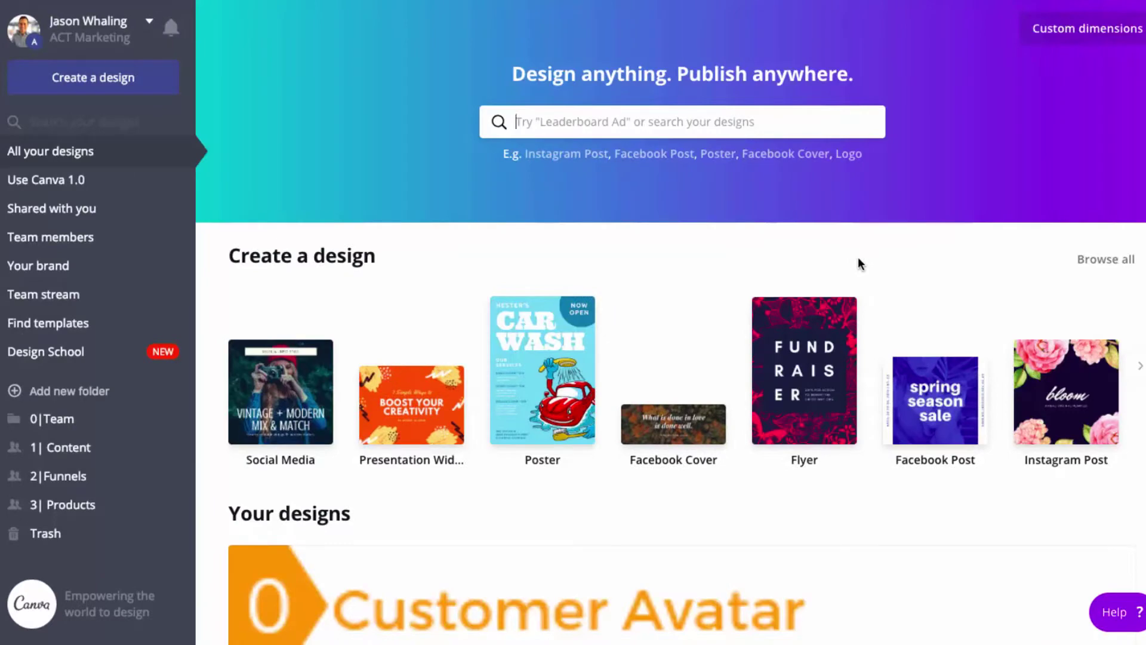
Step: Browse every design category and open a blank US Letter (8.5 × 11 in) document
click(1097, 260)
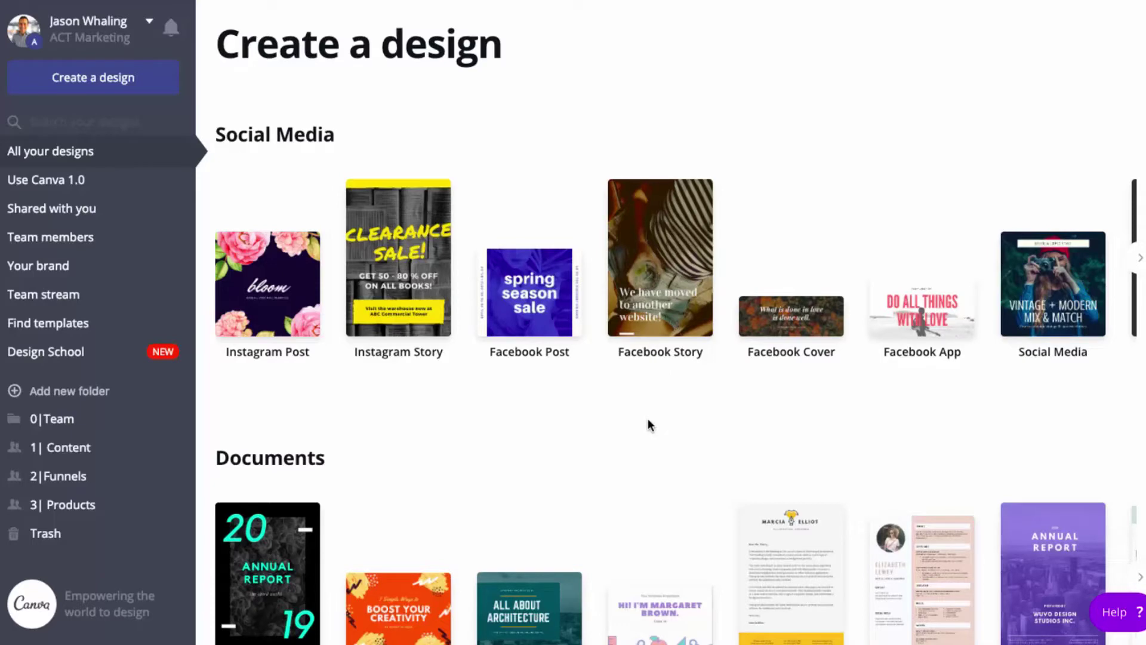
scroll(750, 401, down, 5)
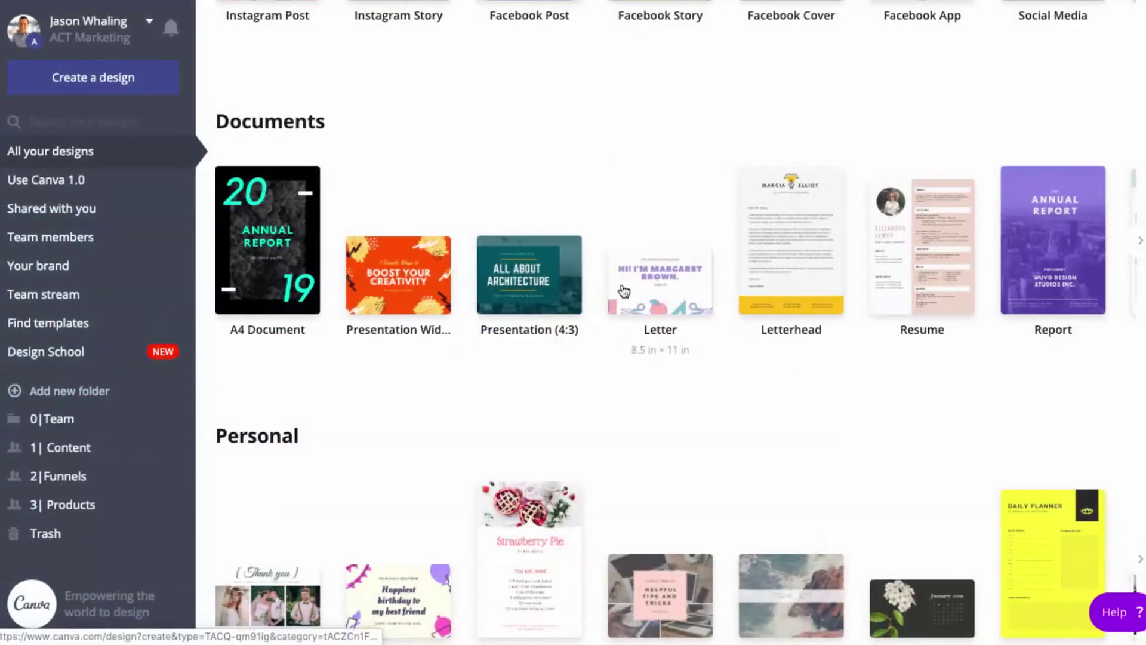
scroll(623, 289, right, 5)
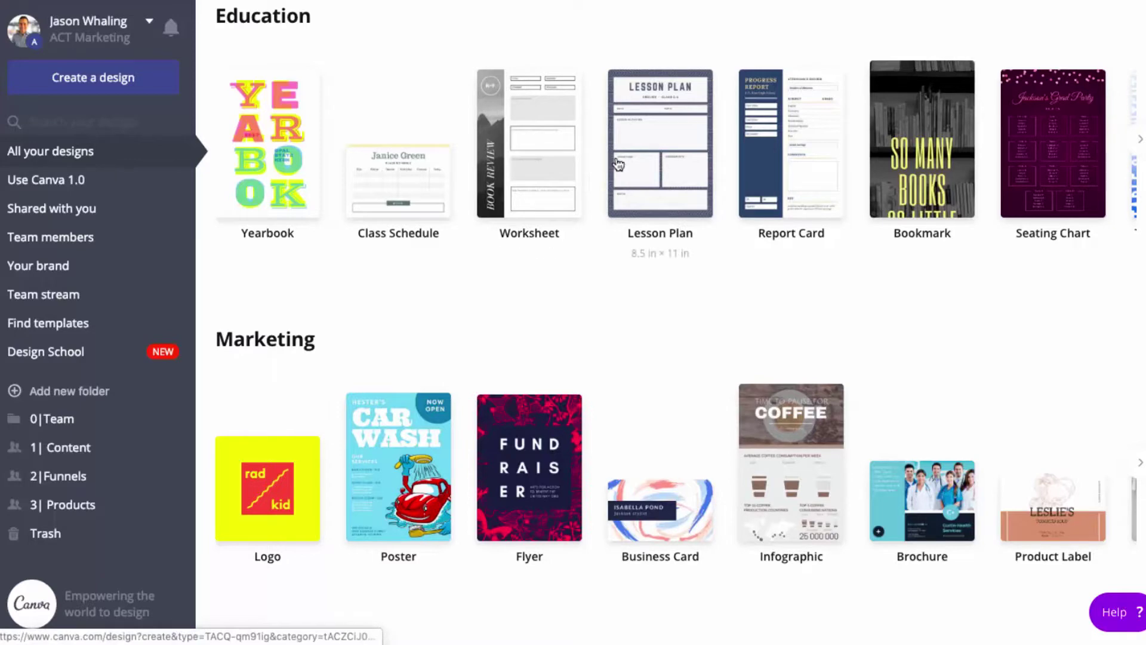
scroll(635, 265, down, 5)
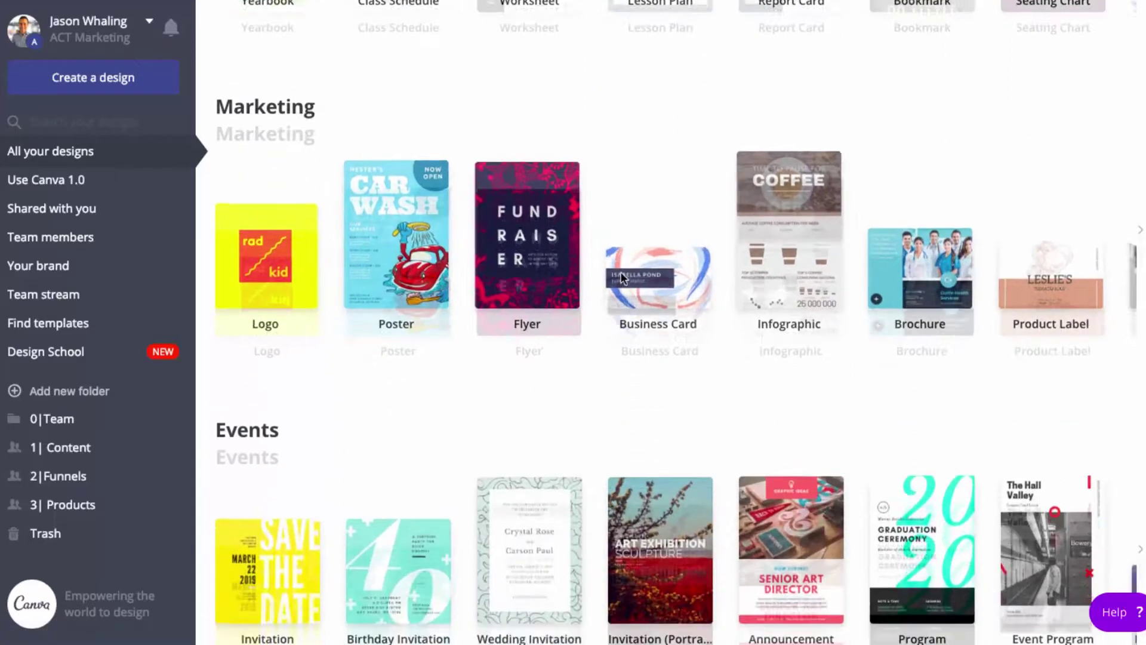
scroll(790, 197, right, 8)
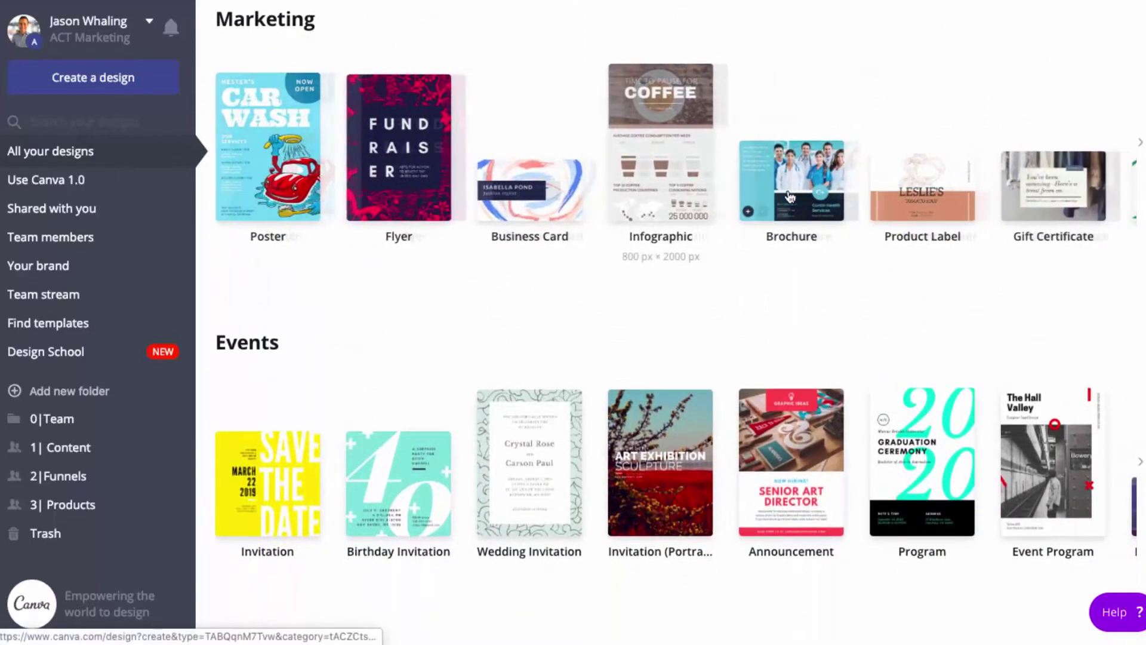
scroll(790, 197, right, 10)
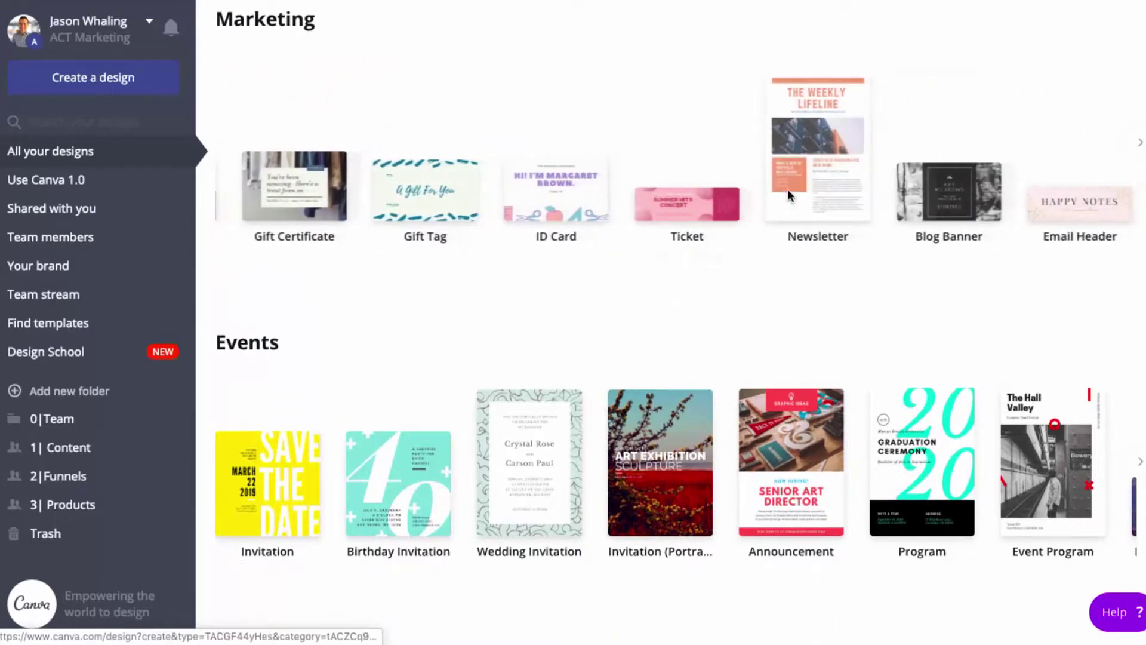
scroll(794, 197, right, 2)
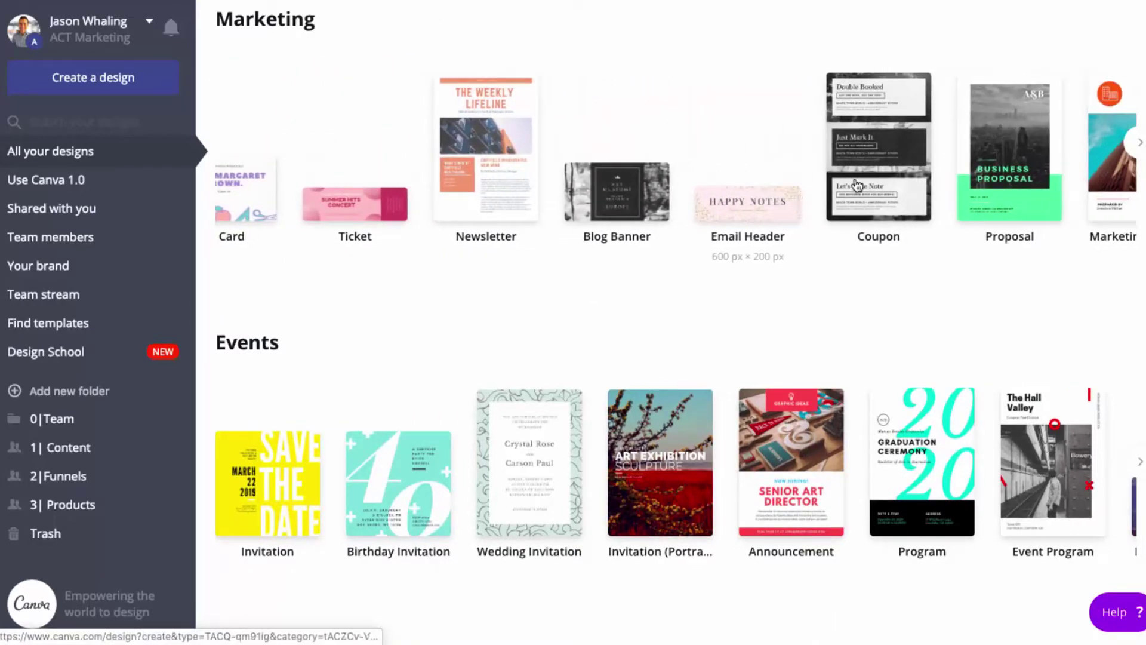
scroll(945, 172, right, 8)
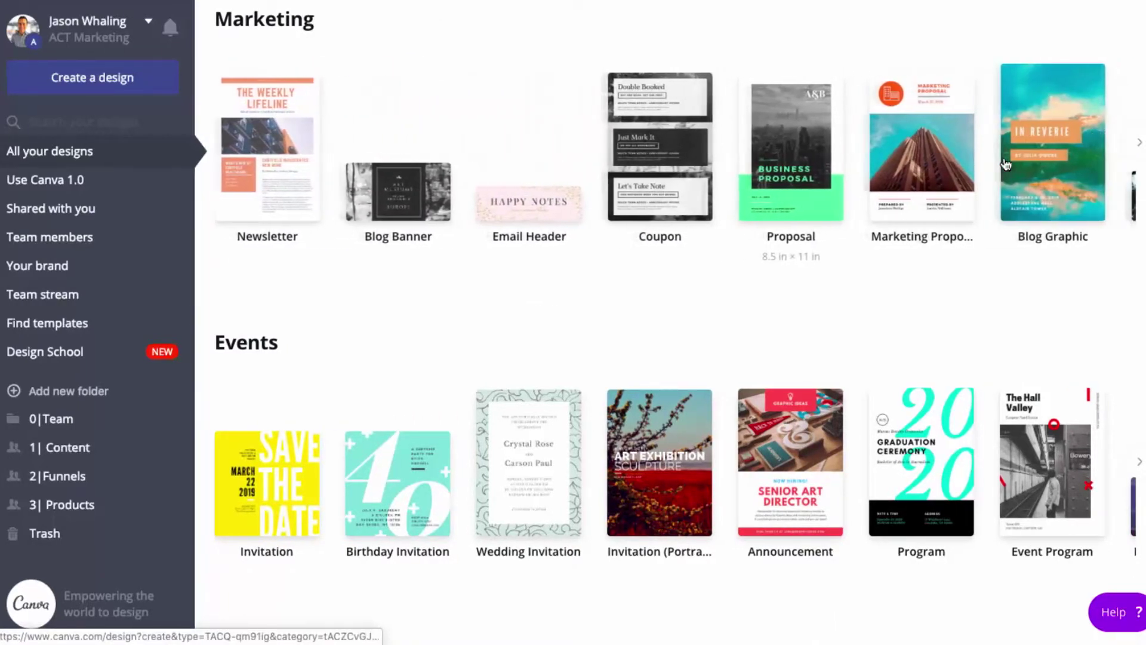
scroll(760, 349, down, 5)
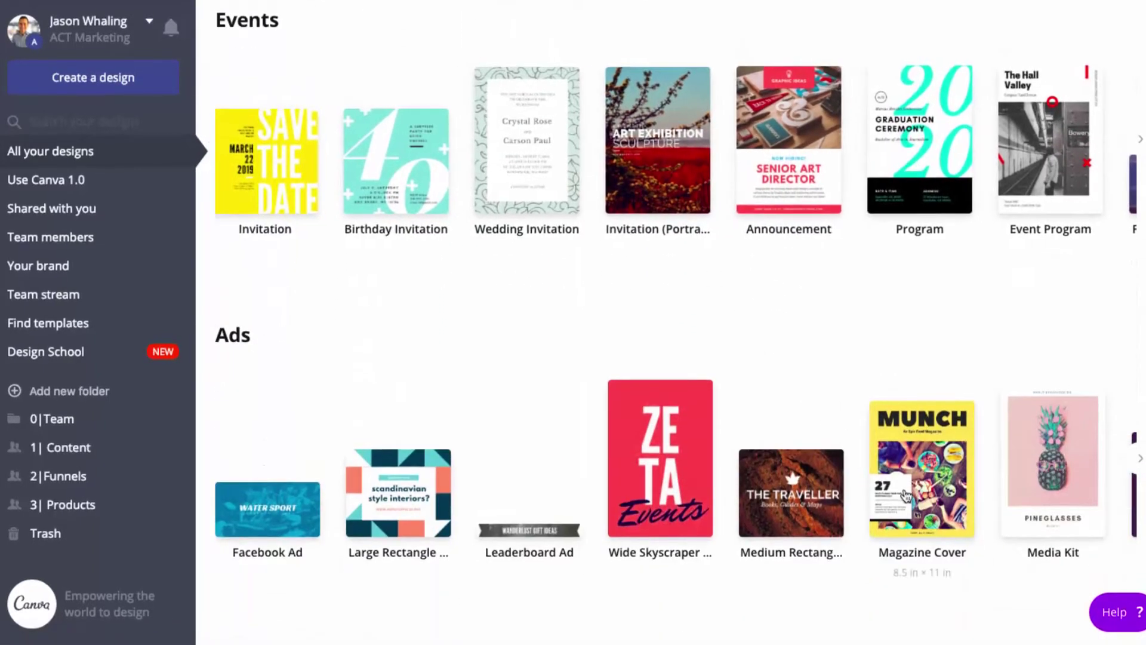
scroll(912, 499, right, 4)
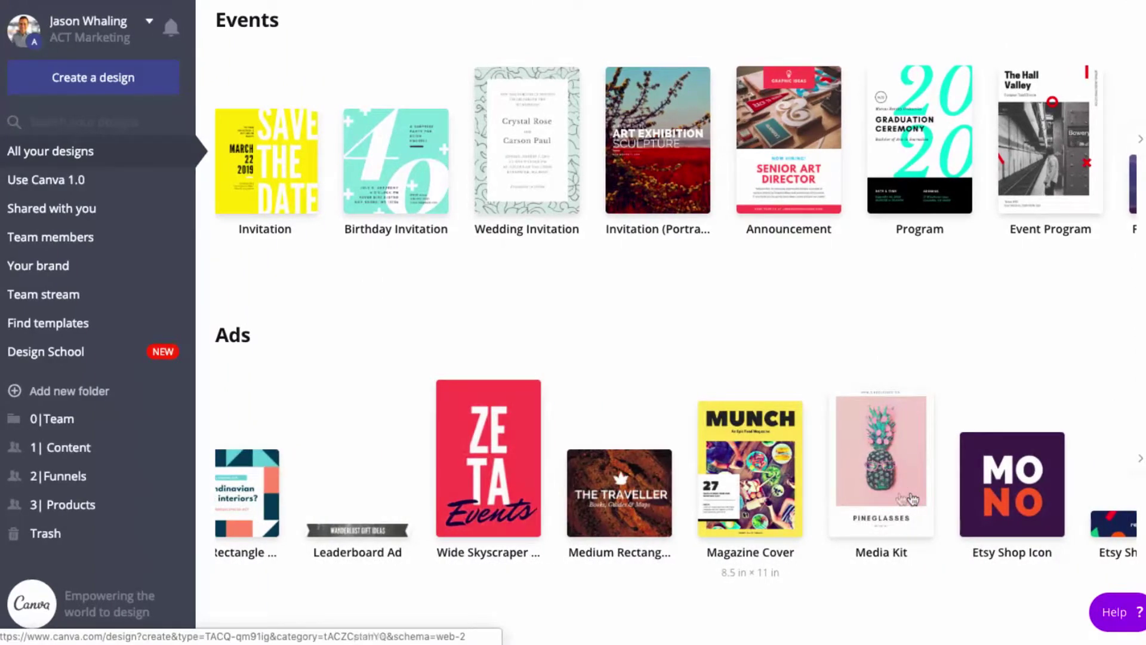
scroll(776, 484, left, 1)
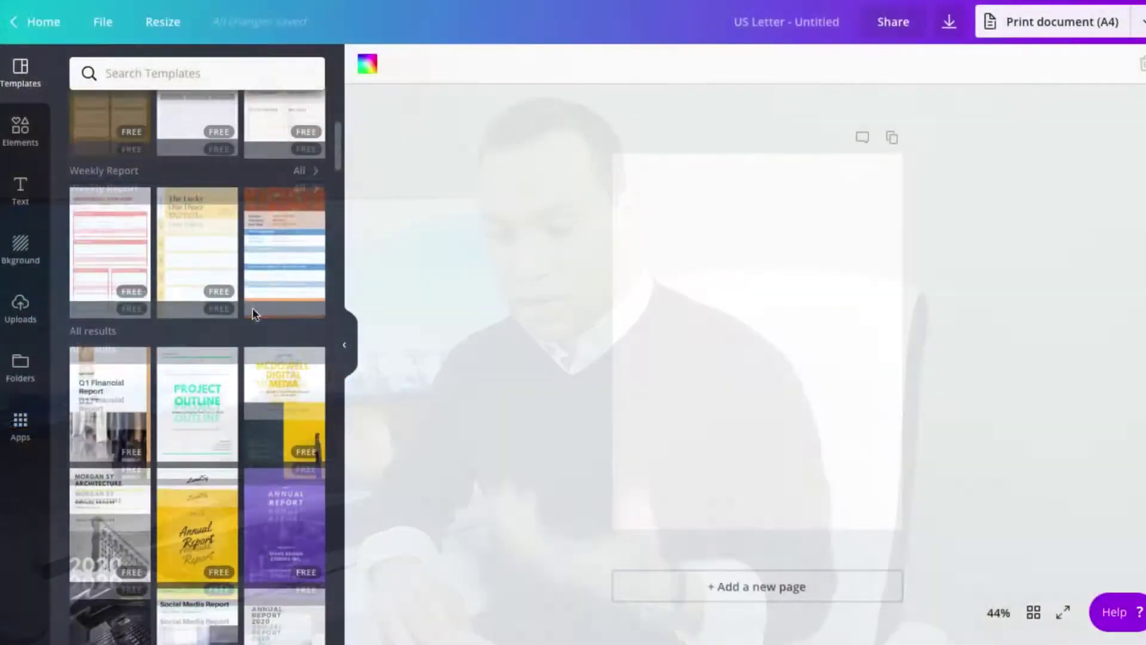
Step: Scroll through the free Marketing Proposal templates listed beside the blank page
scroll(253, 306, down, 5)
scroll(253, 307, down, 15)
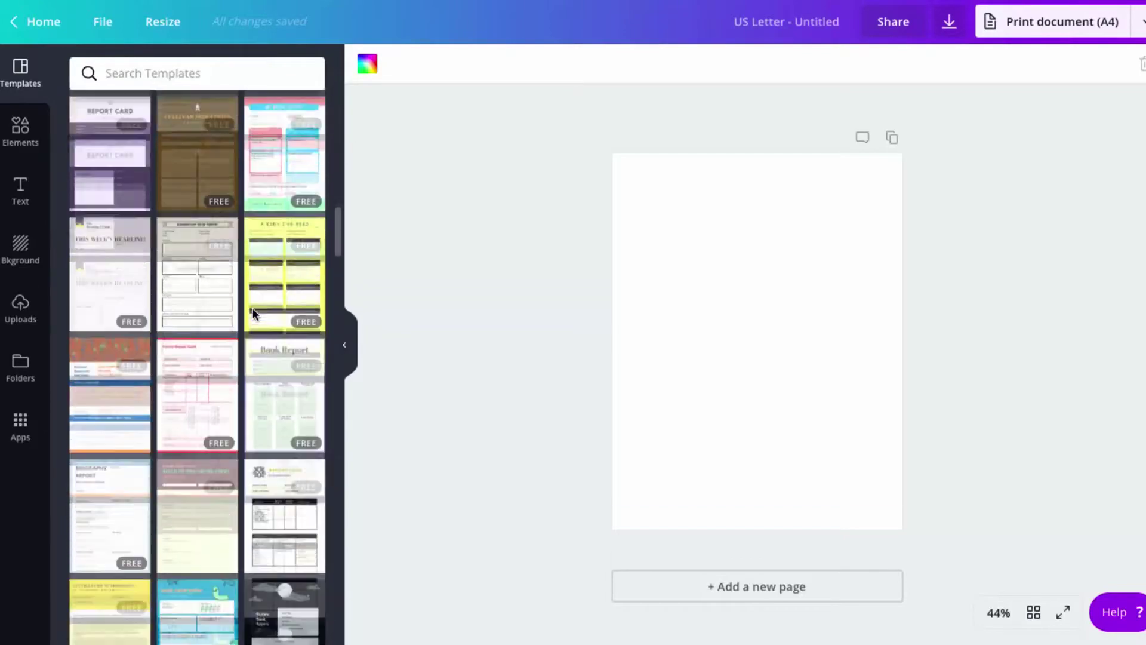
scroll(253, 306, down, 8)
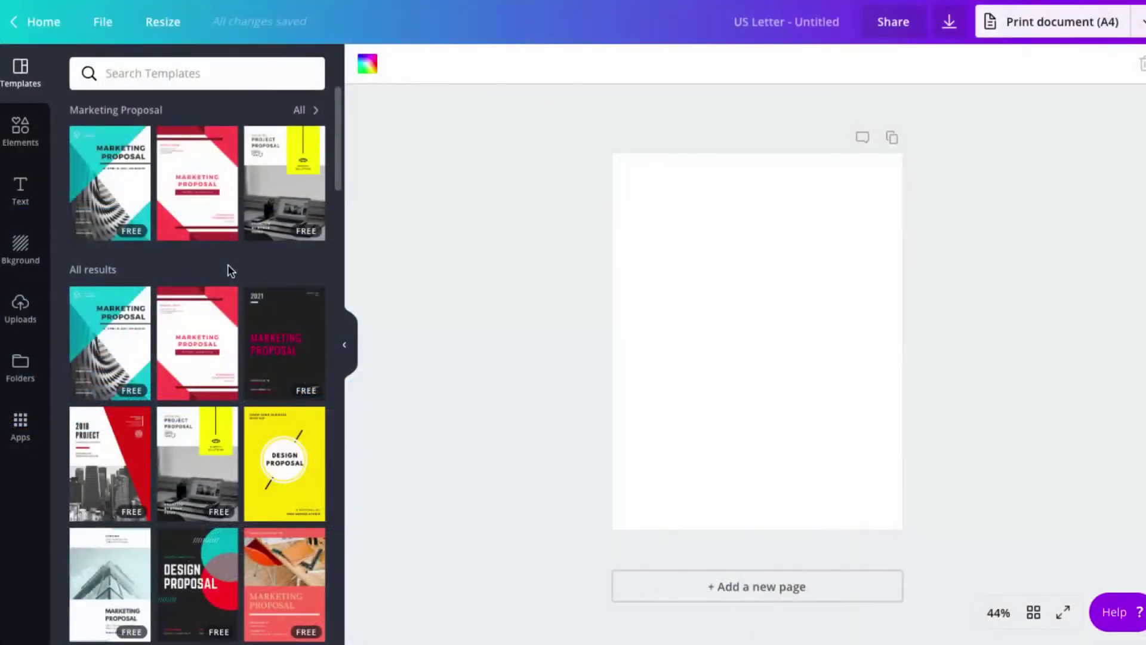
Step: Apply the Yellow Simple Marketing Proposal cover to page 1 and zoom to 75%
click(199, 467)
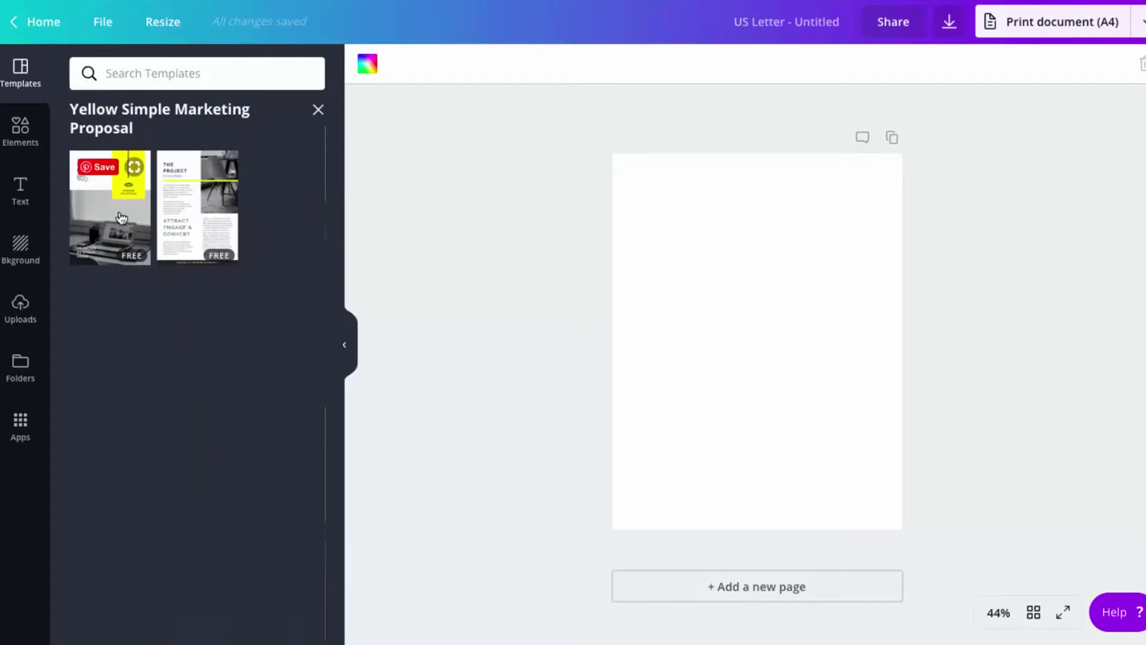
click(121, 217)
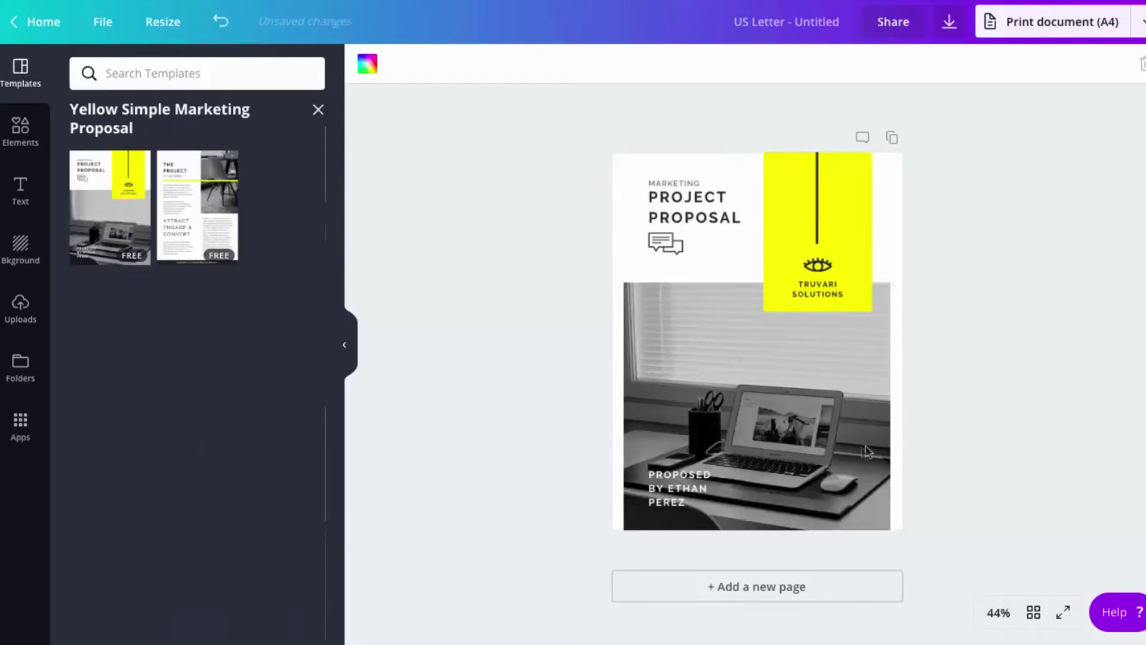
click(1000, 614)
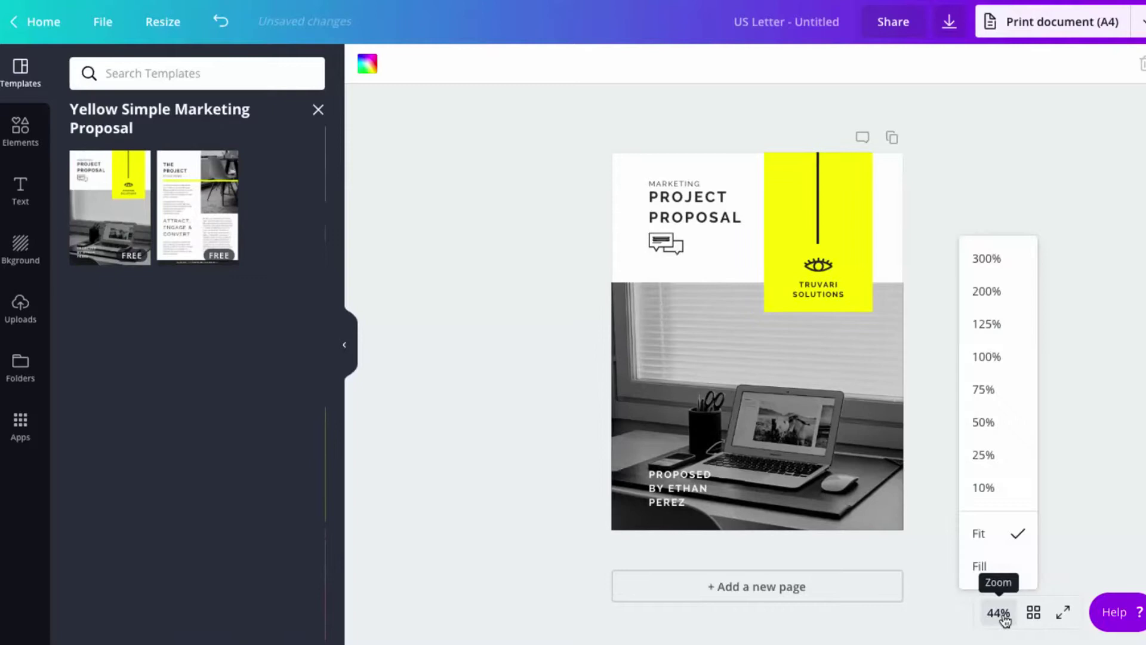
click(1009, 404)
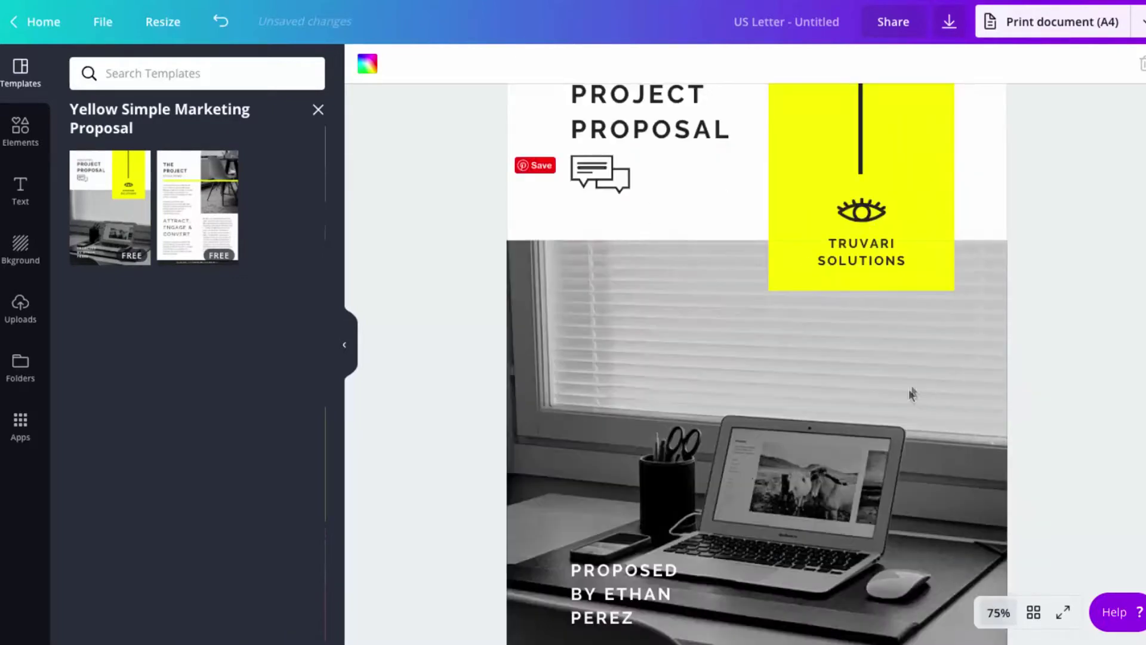
Step: Add a second page filled with the proposal's text-and-photo page design
scroll(739, 565, down, 2)
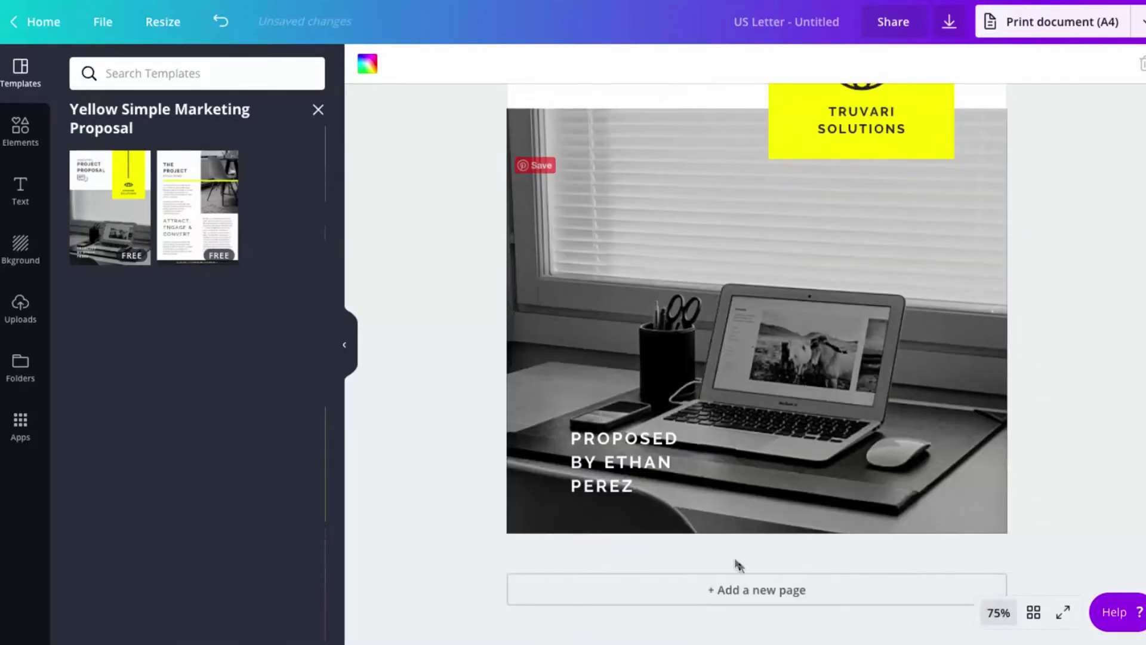
click(762, 593)
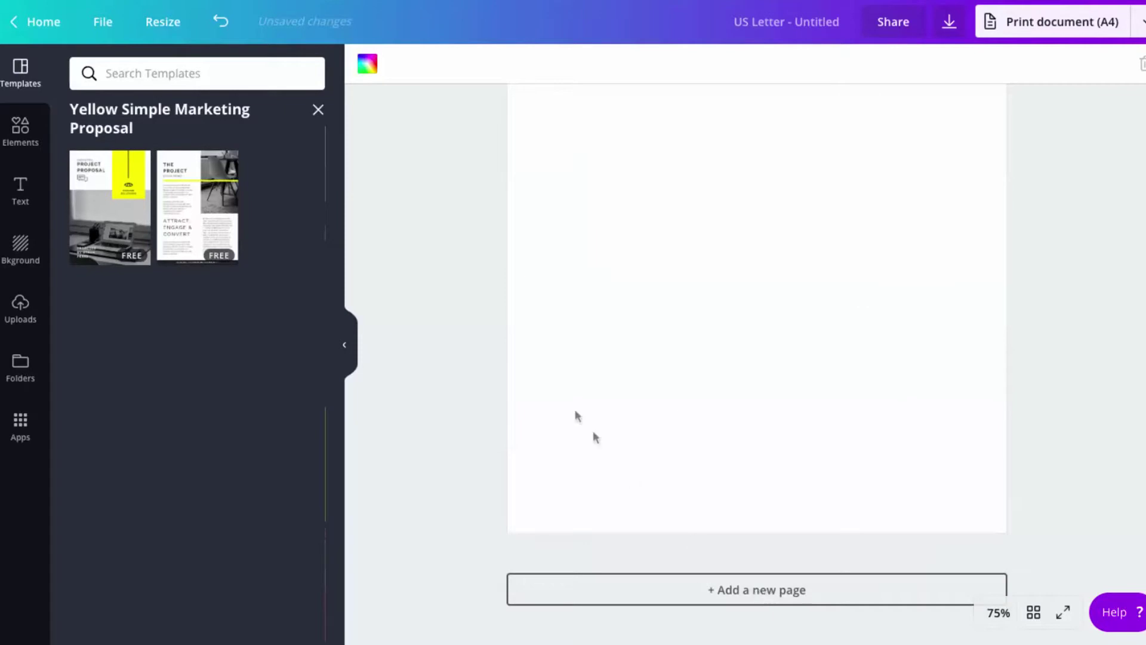
click(232, 227)
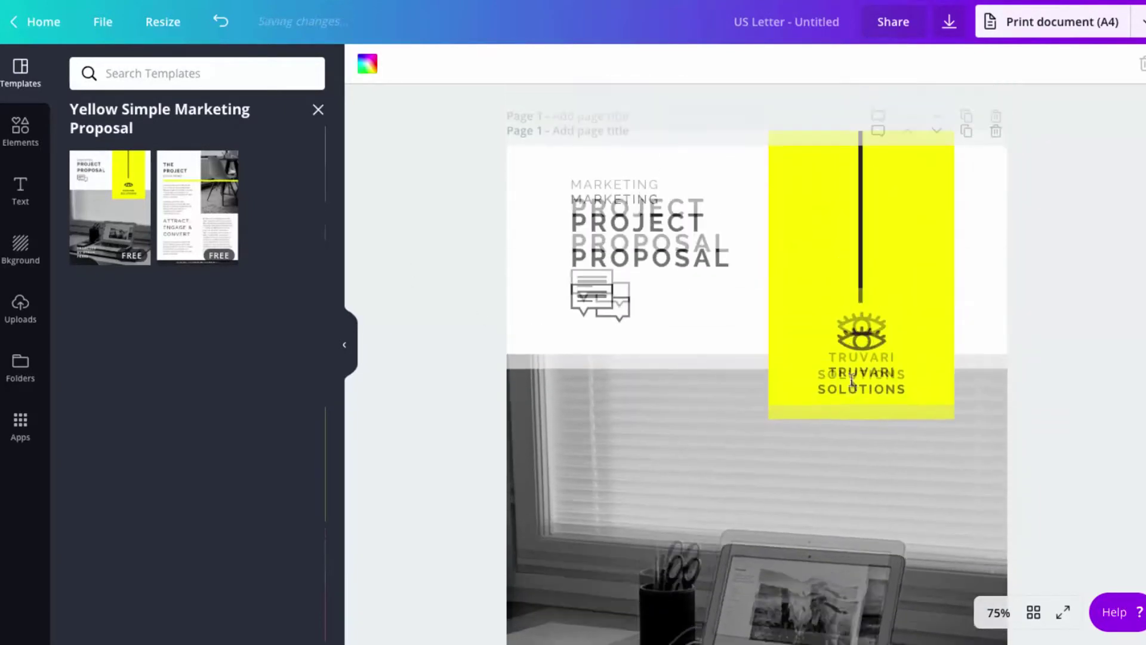
scroll(800, 384, down, 2)
scroll(800, 384, down, 10)
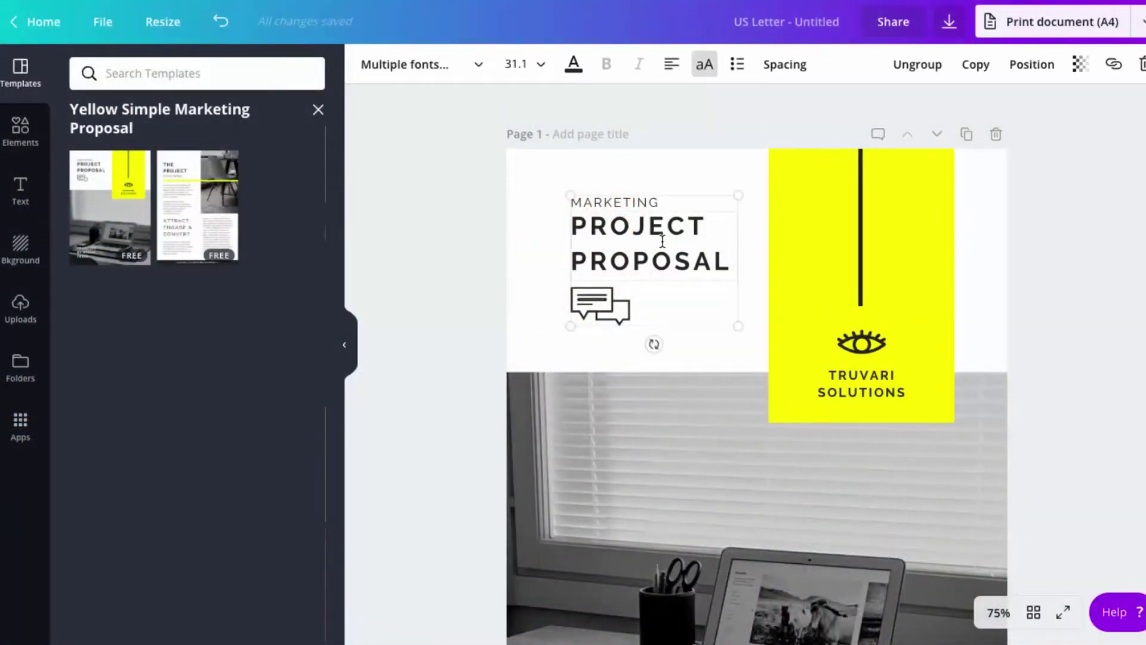
Step: Replace the PROJECT PROPOSAL cover title with VIDEO MARKETING PLAYBOOK
triple_click(662, 241)
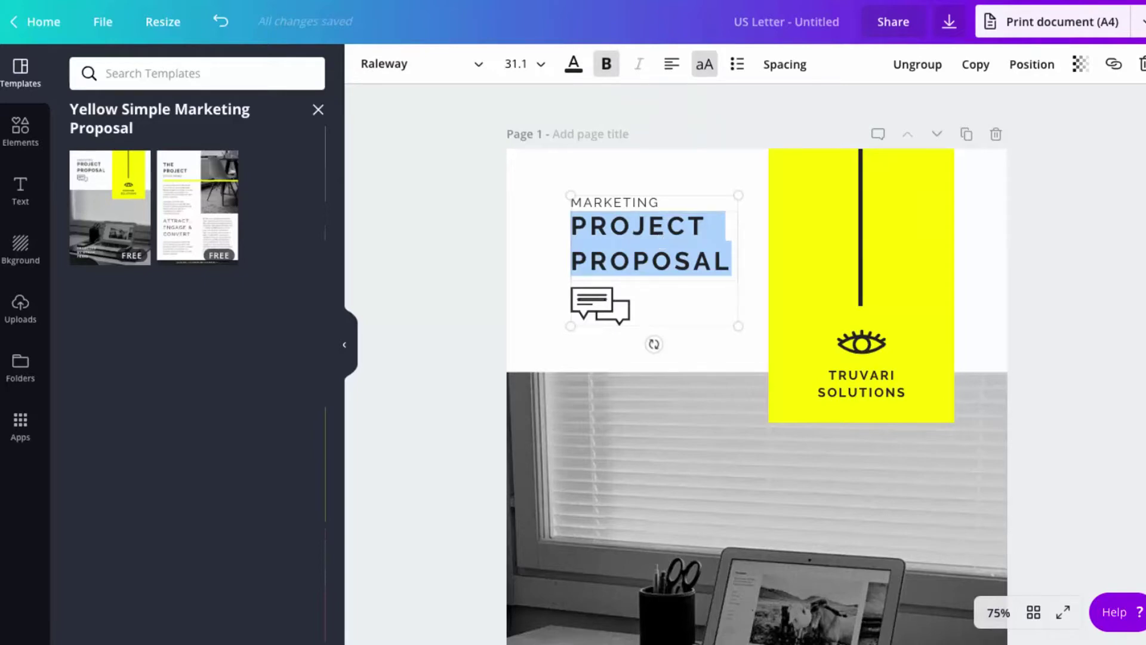
text(VIDEO)
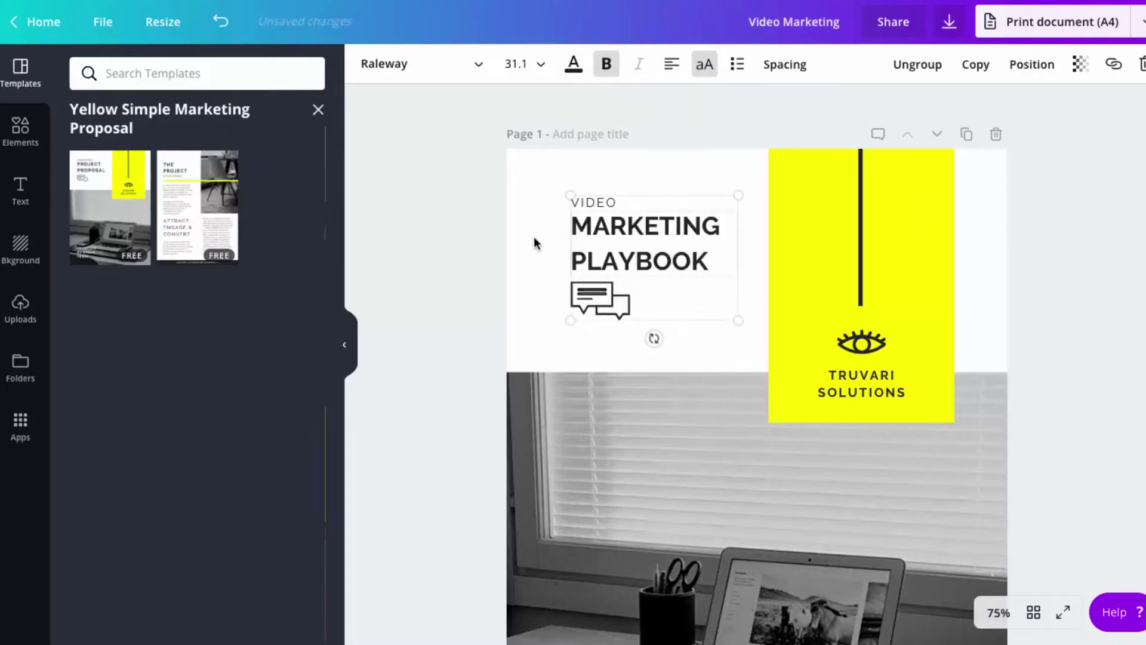
click(534, 243)
Step: Ungroup the title, widen the MARKETING PLAYBOOK box, and enlarge the title group to 43 pt
click(918, 65)
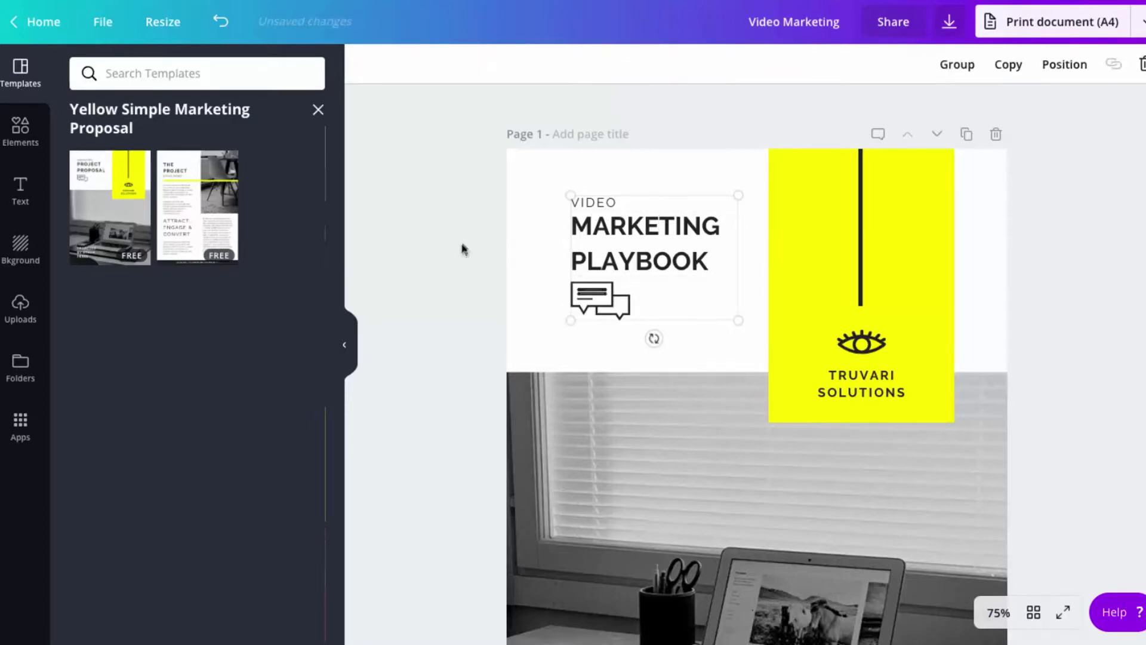
click(659, 252)
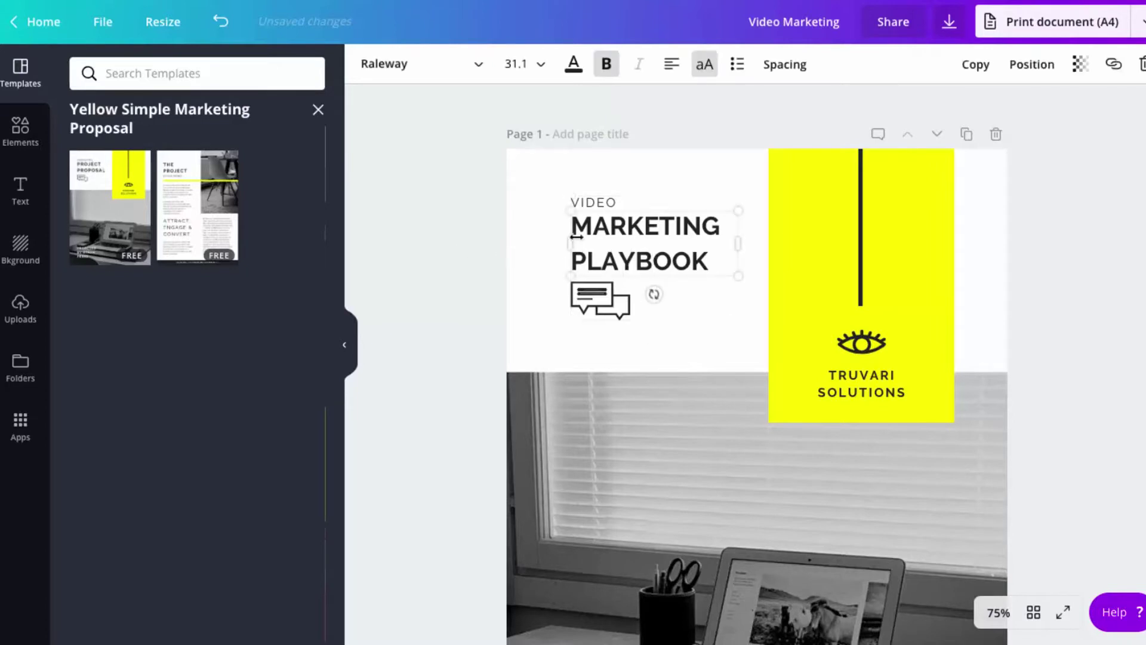
drag(572, 245, 608, 258)
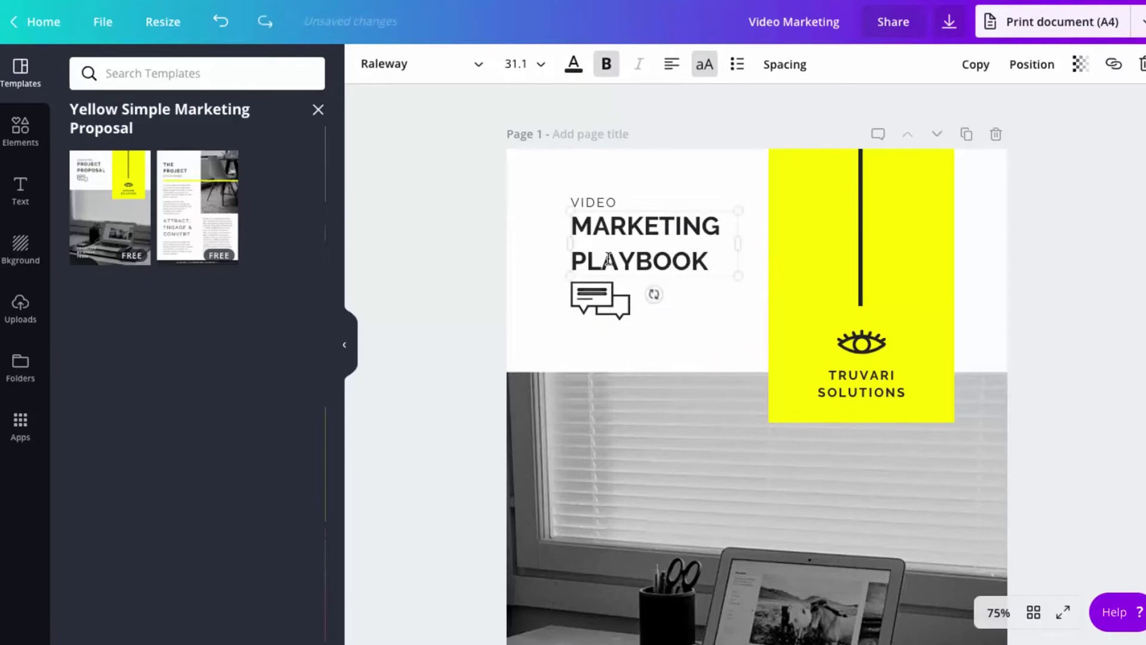
key(Escape)
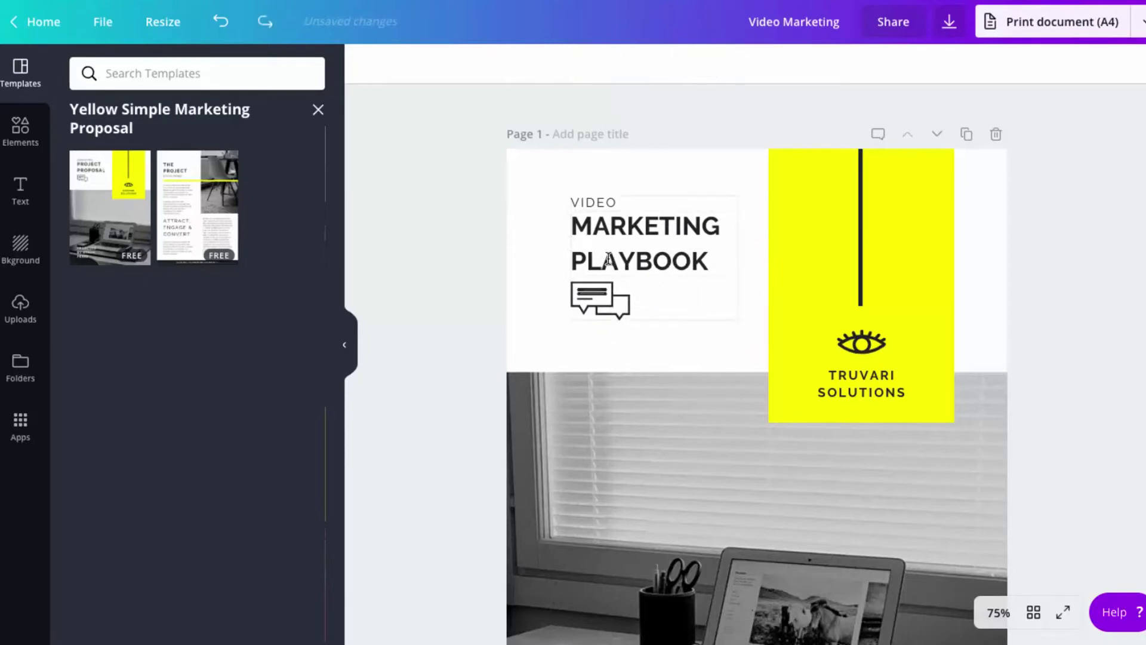
click(708, 299)
drag(737, 323, 815, 345)
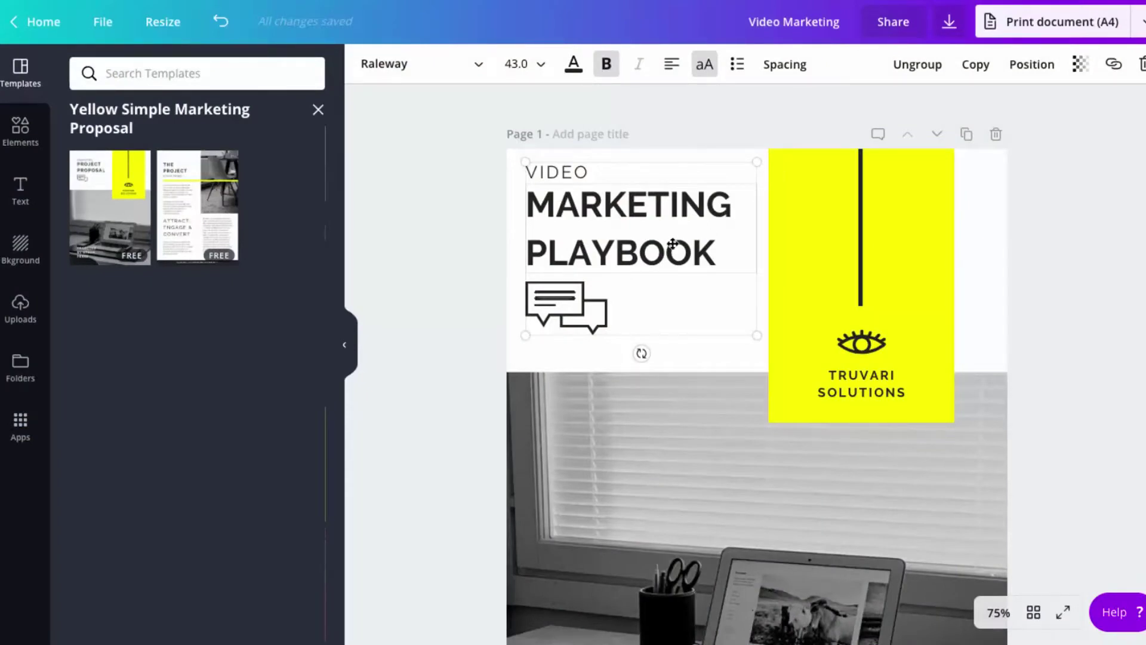
Step: Set MARKETING PLAYBOOK in Lato and colour it dark blue
triple_click(706, 250)
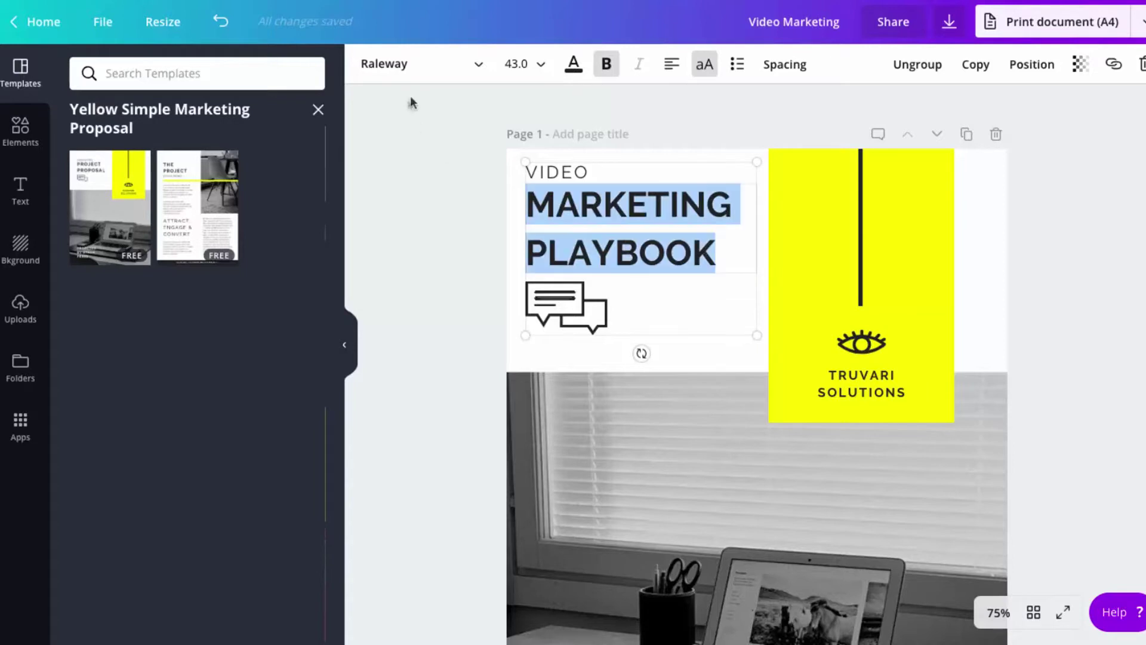
click(446, 66)
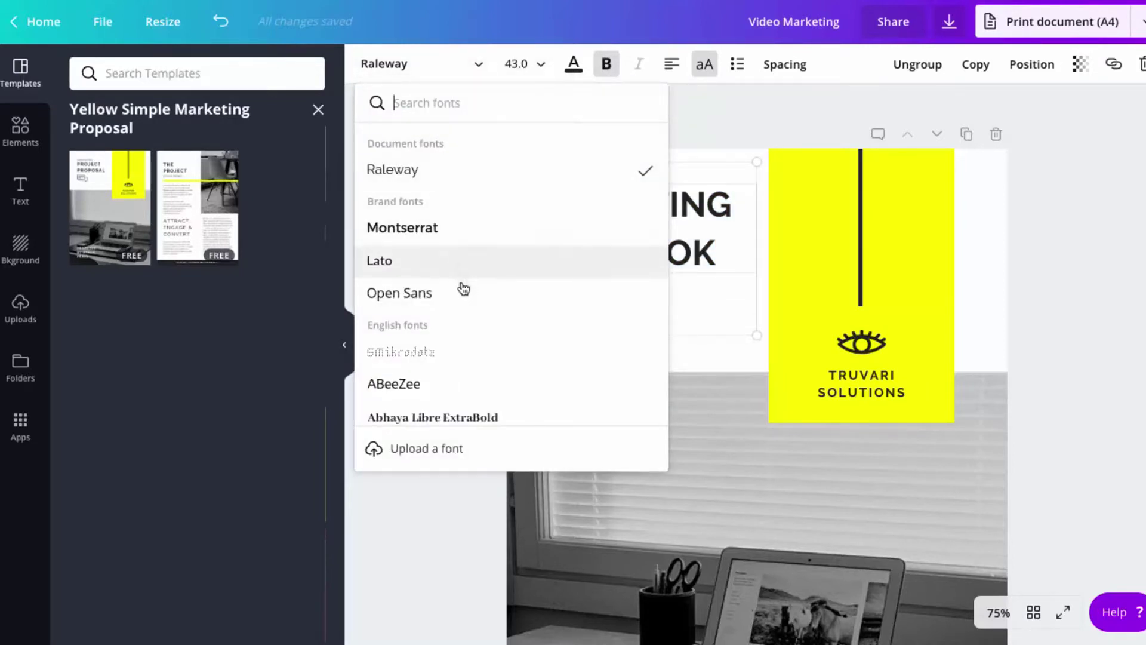
click(460, 273)
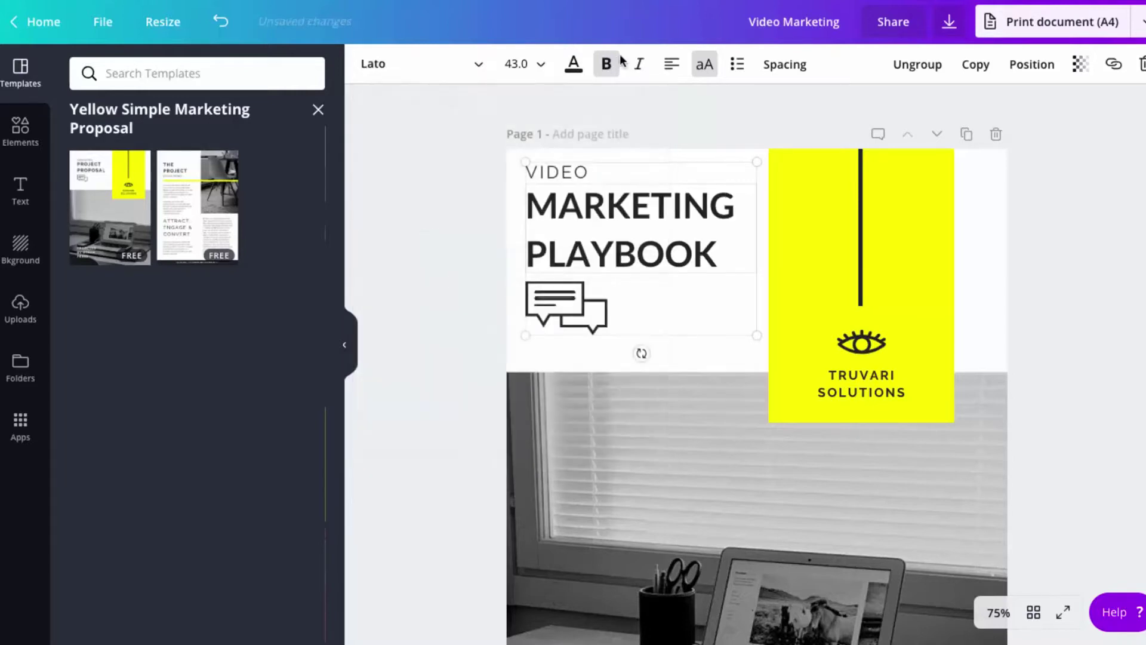
click(573, 64)
click(86, 208)
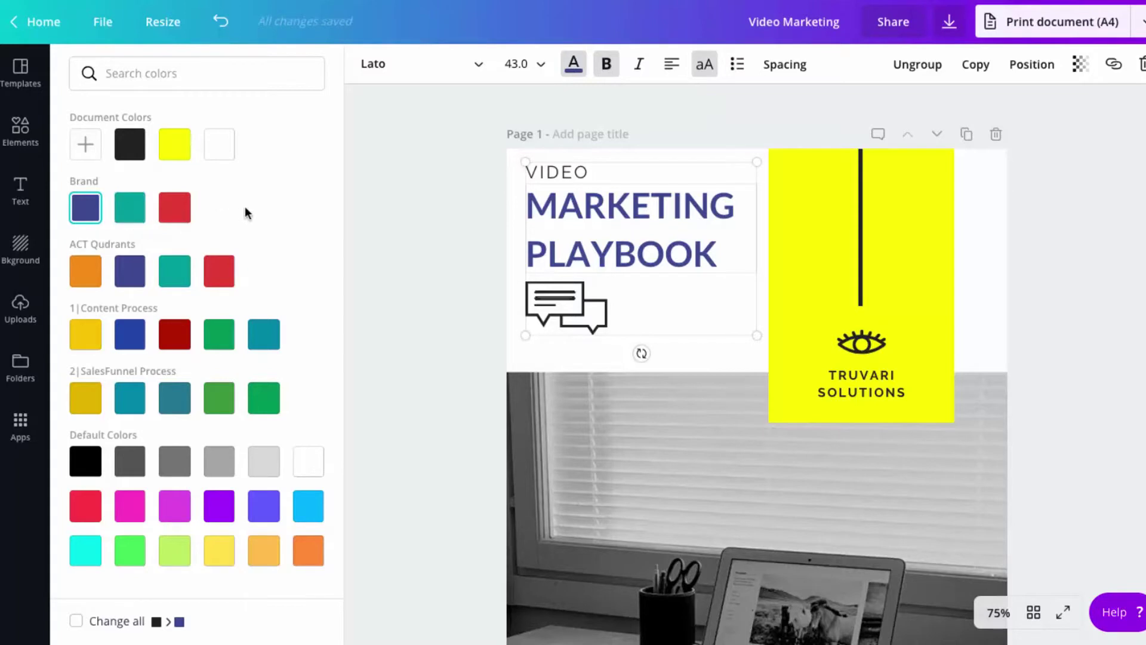
click(437, 210)
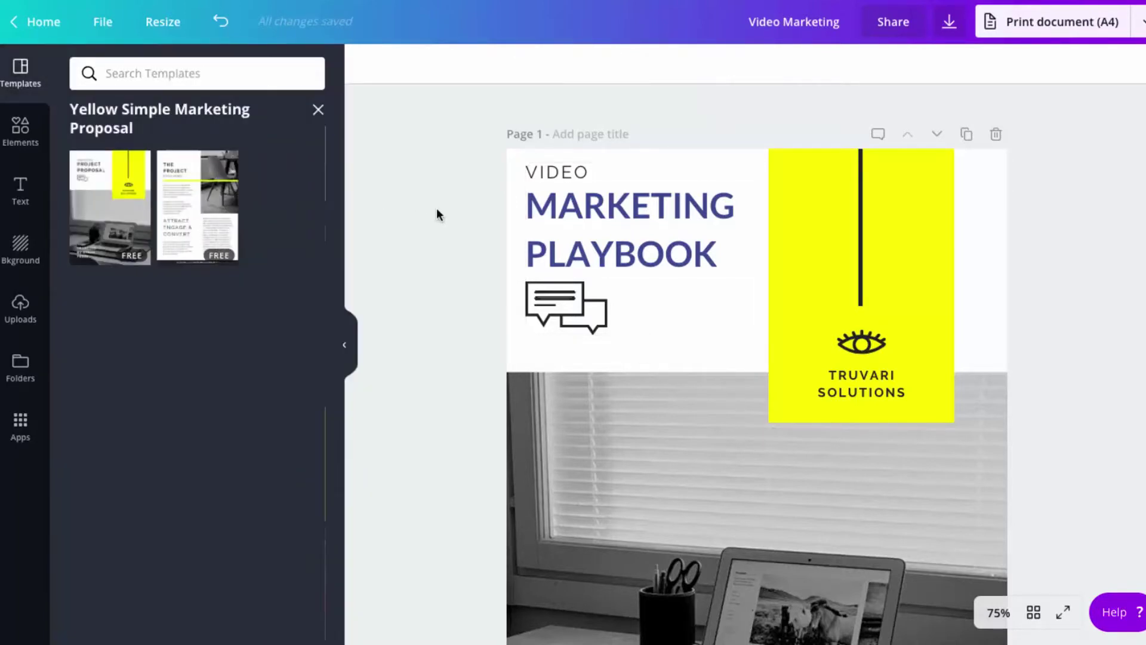
Step: Colour the word VIDEO red
double_click(579, 173)
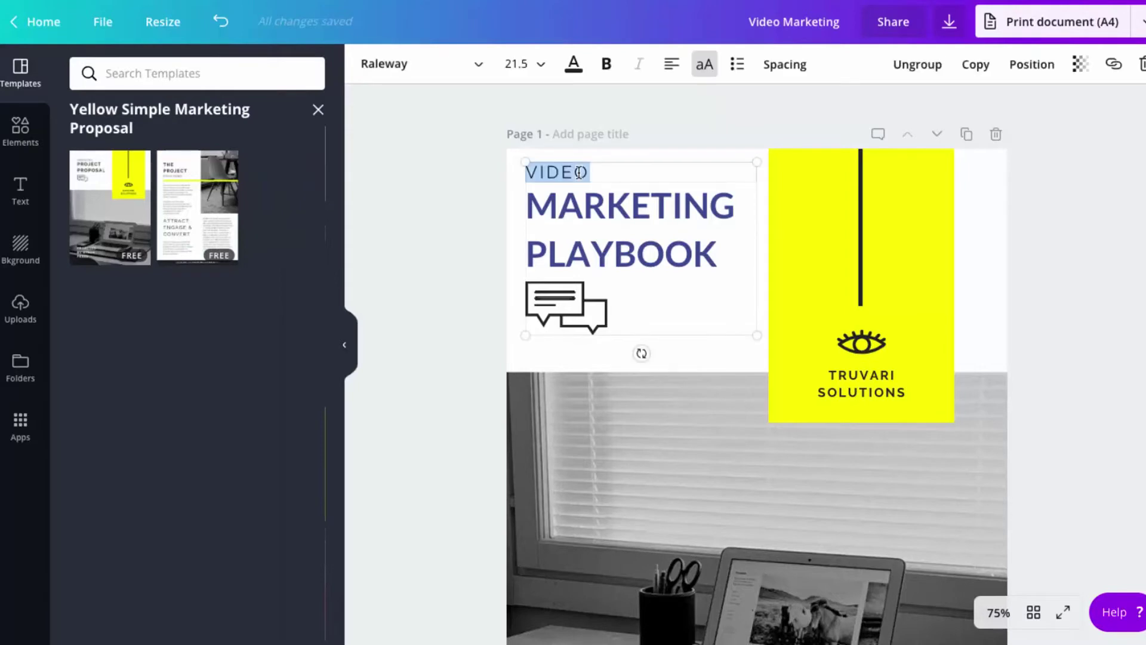
click(573, 68)
click(174, 207)
click(464, 208)
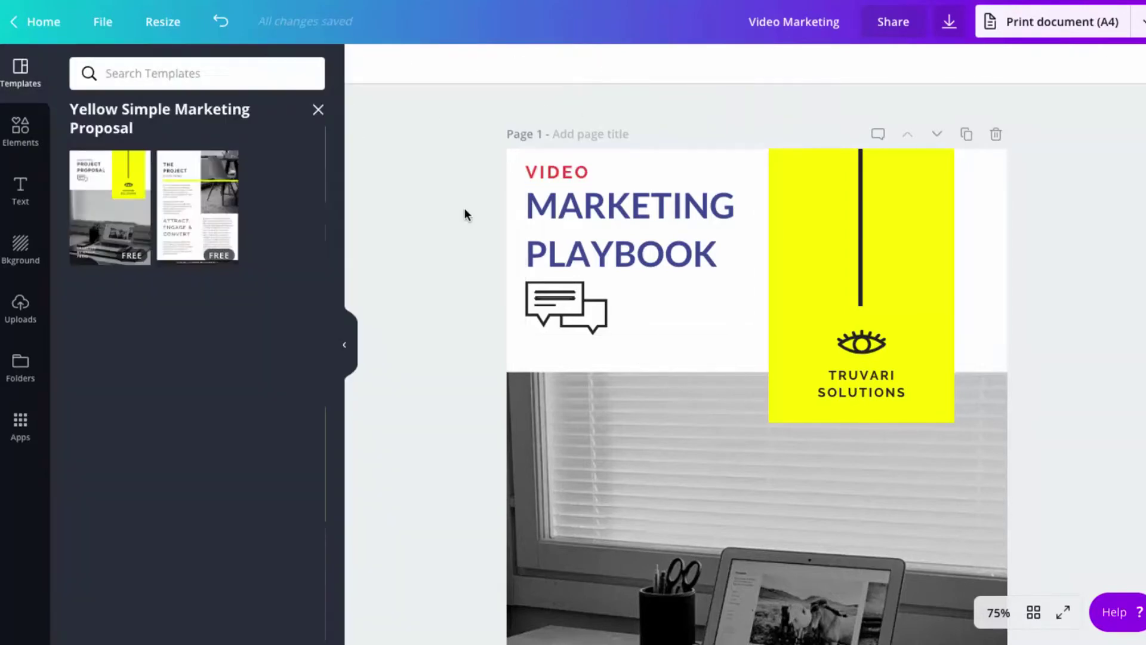
Step: Recolour the chat bubble icon teal after trying orange and dark blue
click(568, 305)
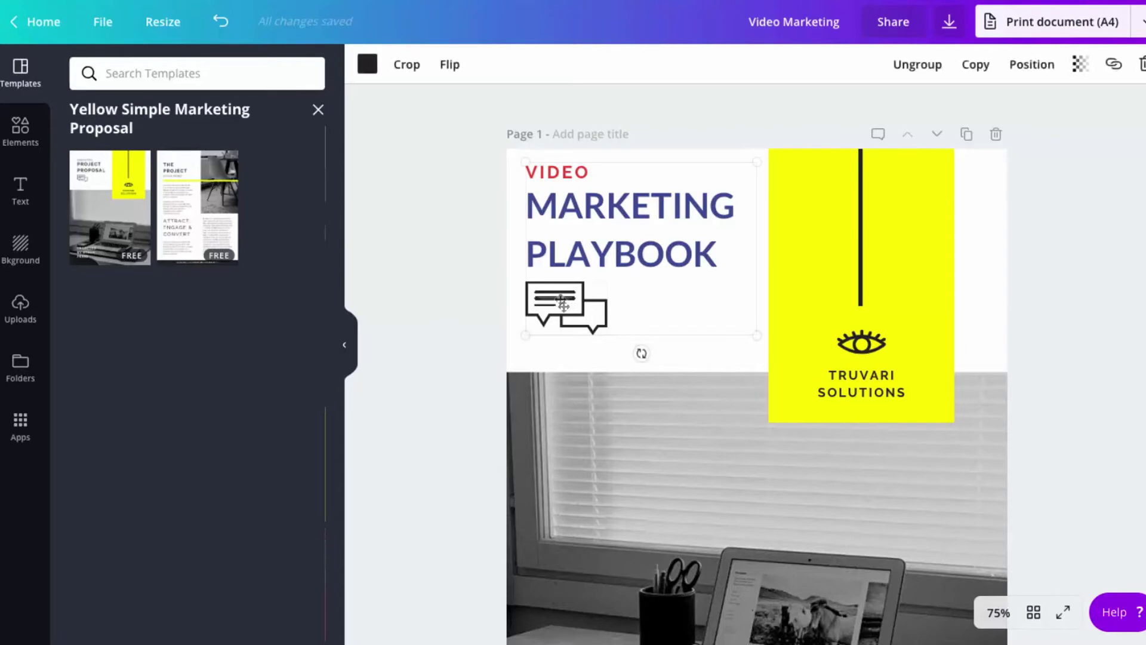
click(366, 66)
click(84, 279)
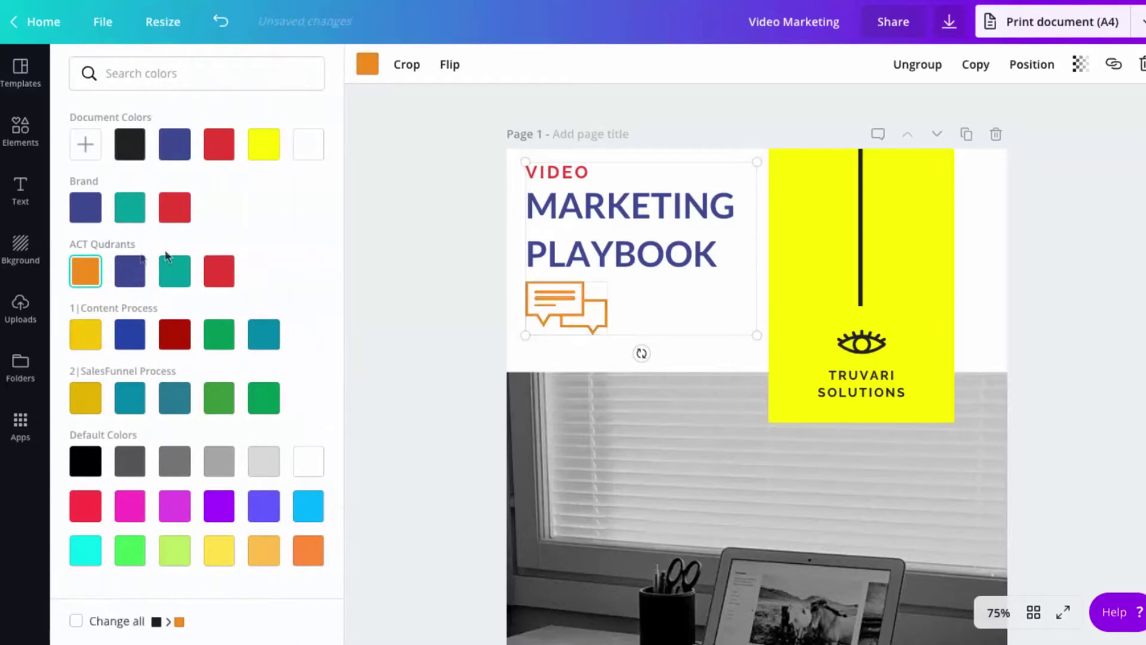
click(130, 215)
click(86, 208)
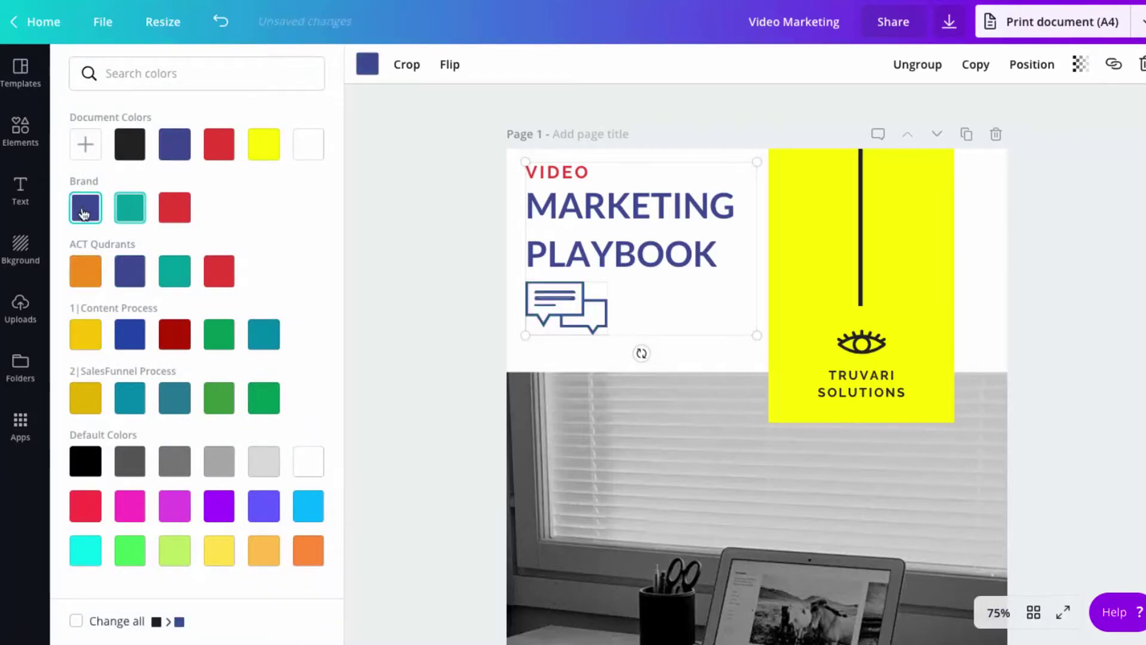
click(147, 216)
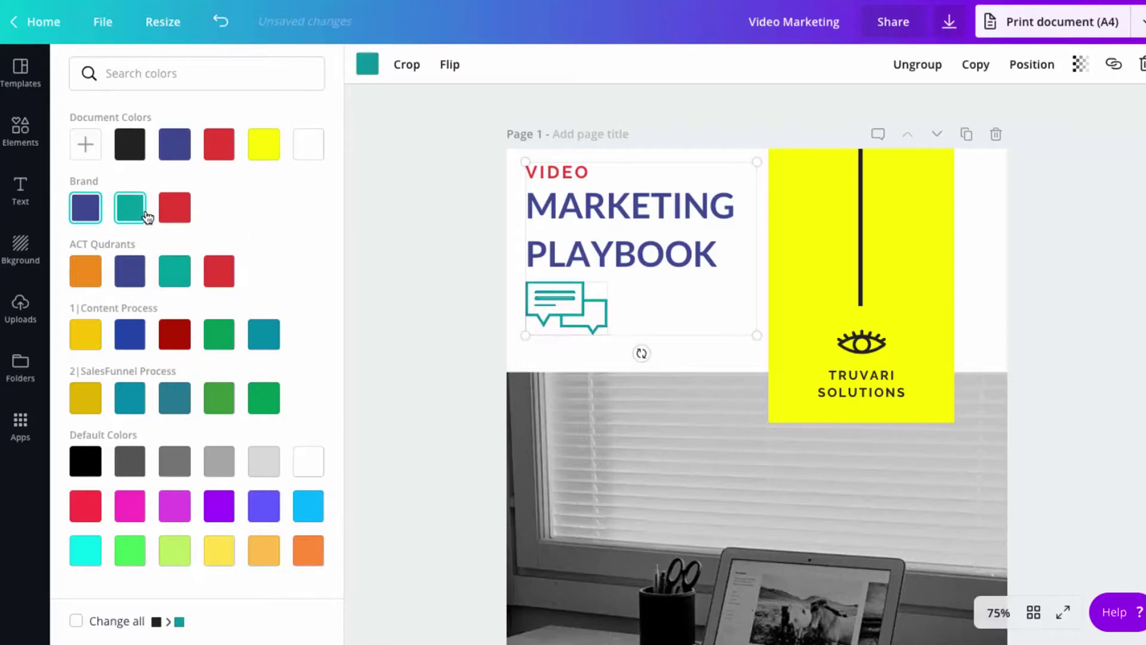
click(455, 277)
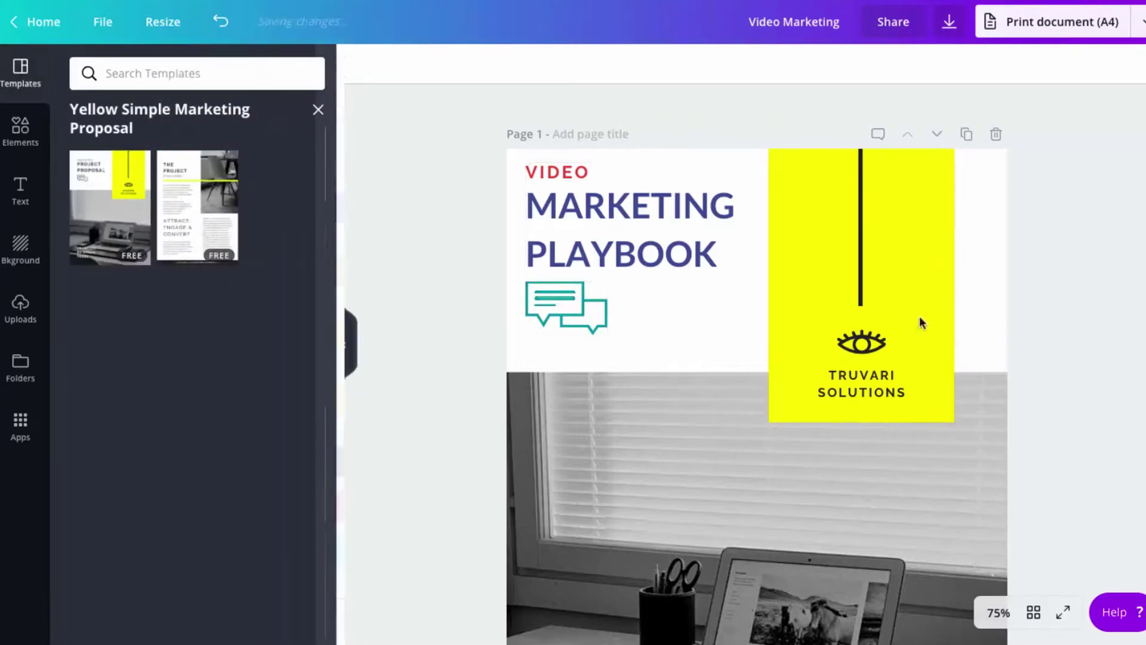
Step: Turn the yellow panel behind TRUVARI SOLUTIONS orange, then select the vertical line's colour
click(924, 251)
click(367, 65)
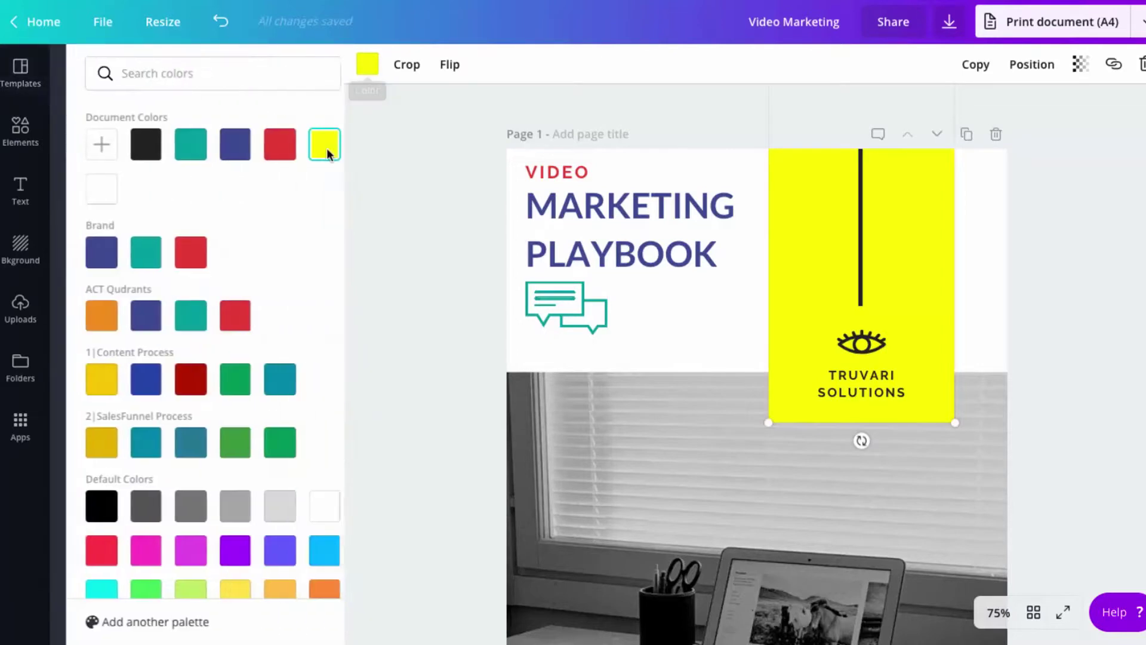
click(87, 316)
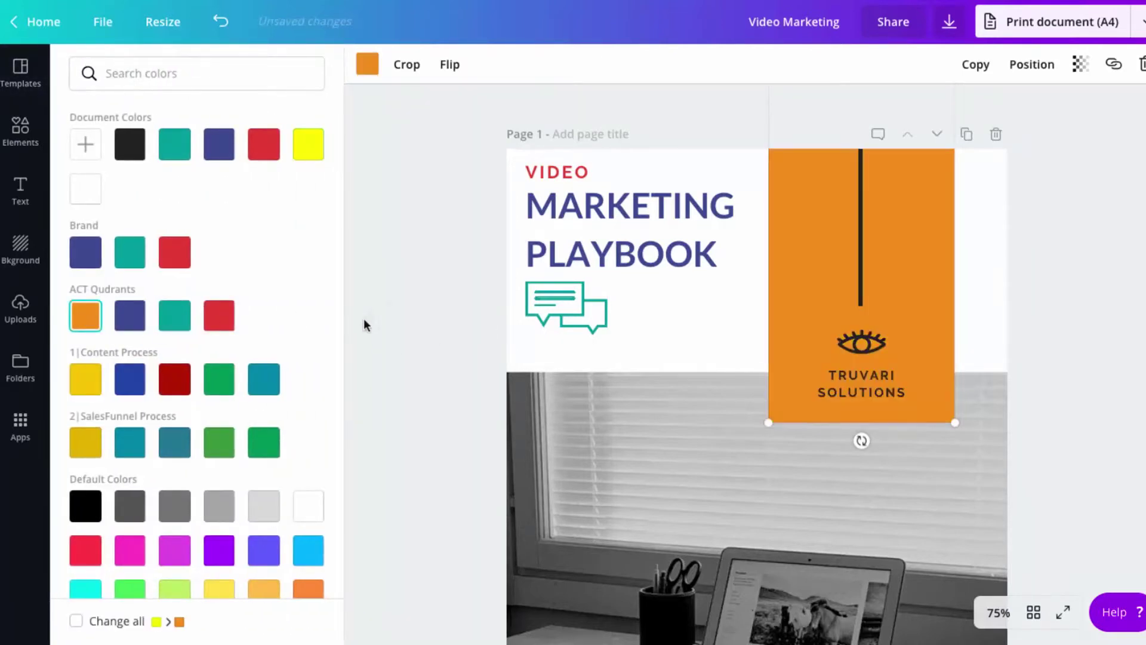
click(402, 291)
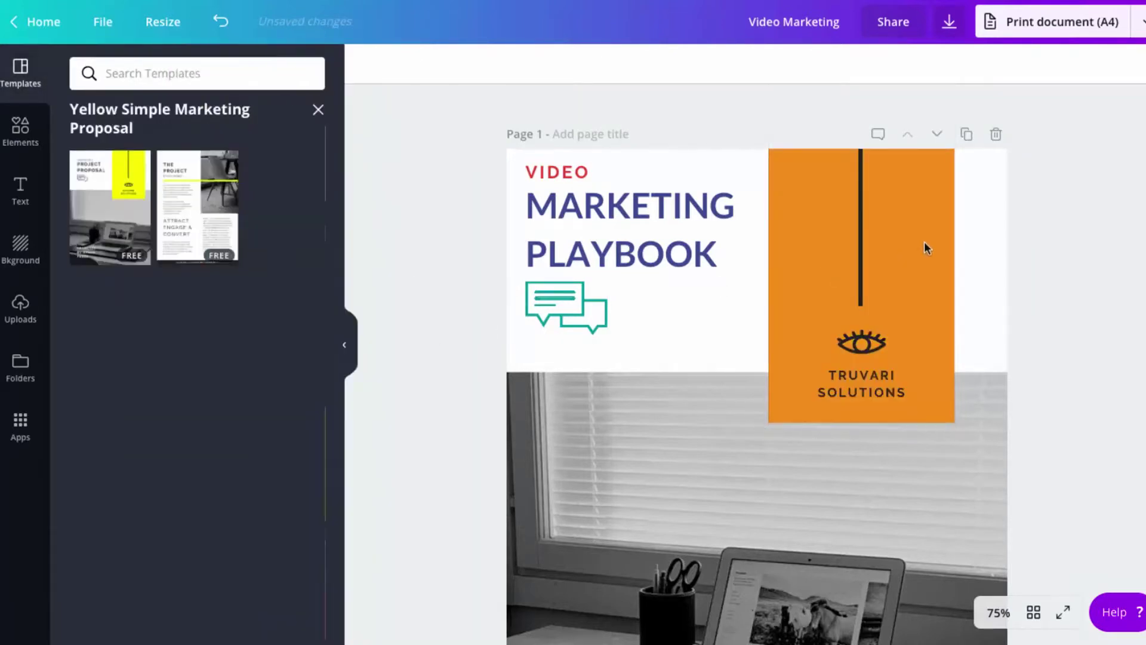
click(861, 231)
click(370, 67)
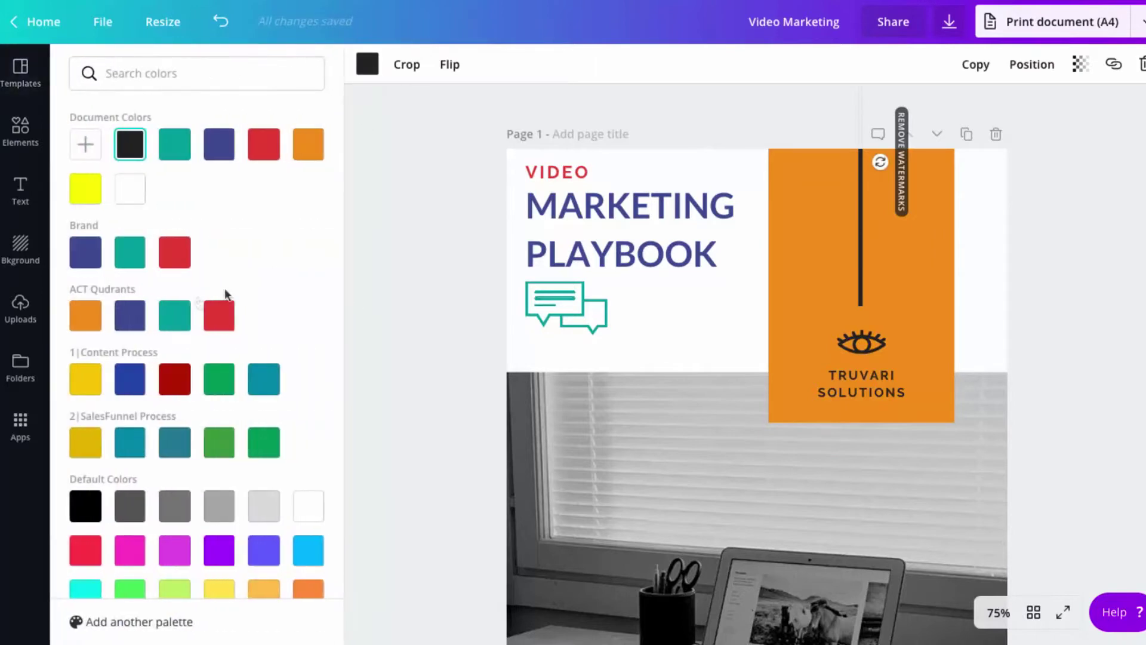
Step: Make the vertical line white and delete the eye logo
click(135, 189)
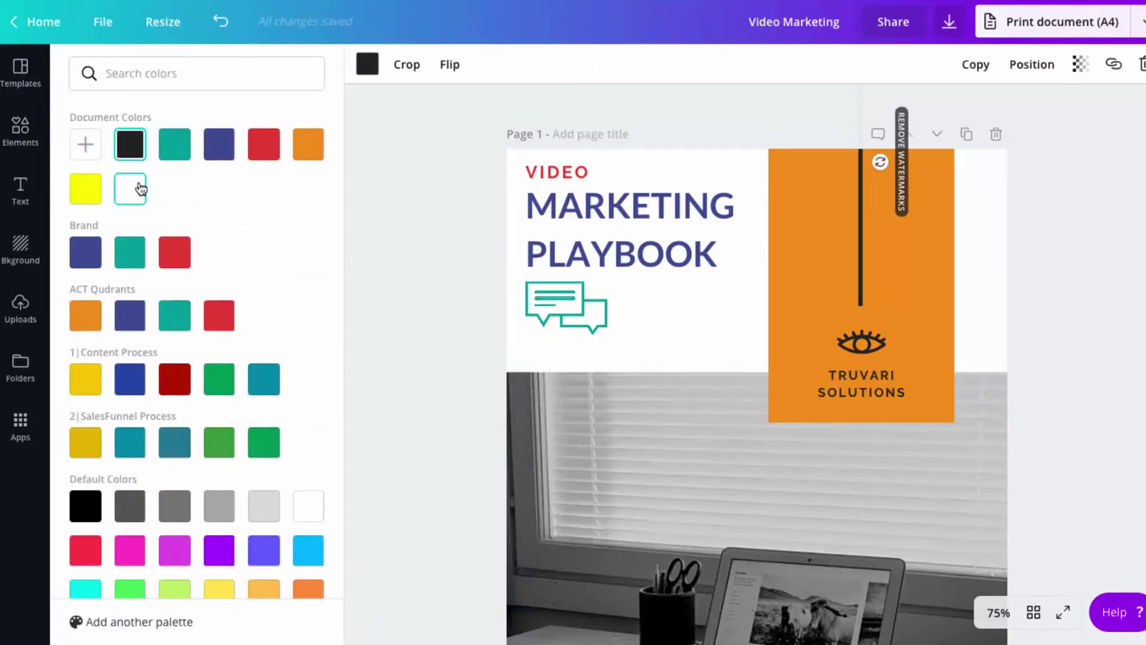
click(872, 349)
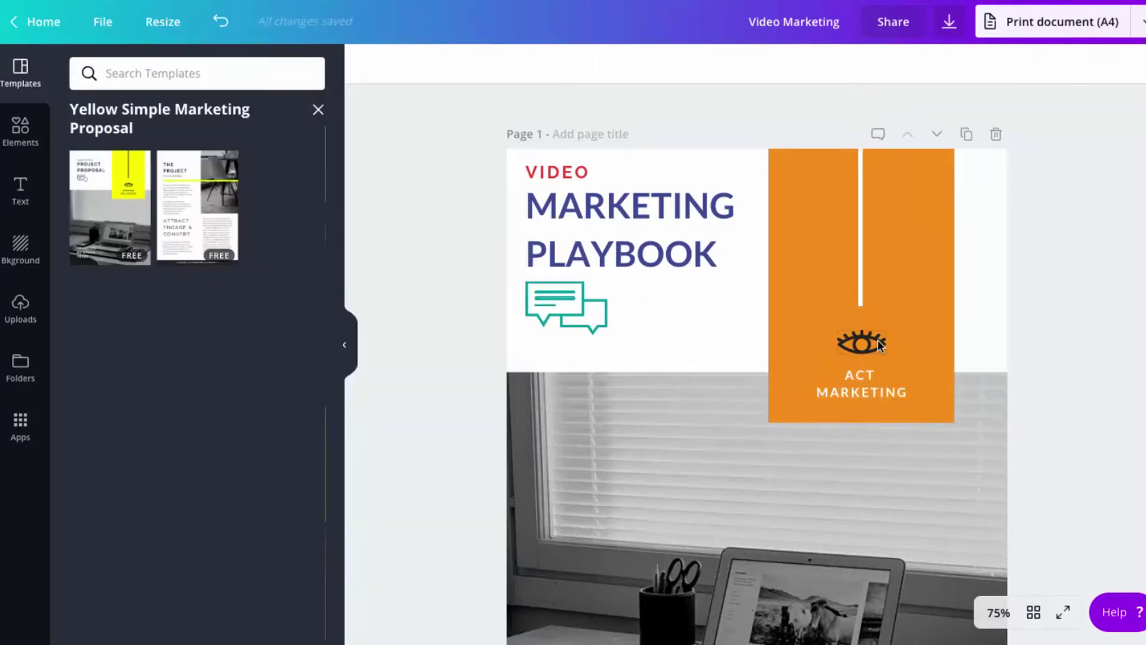
click(877, 345)
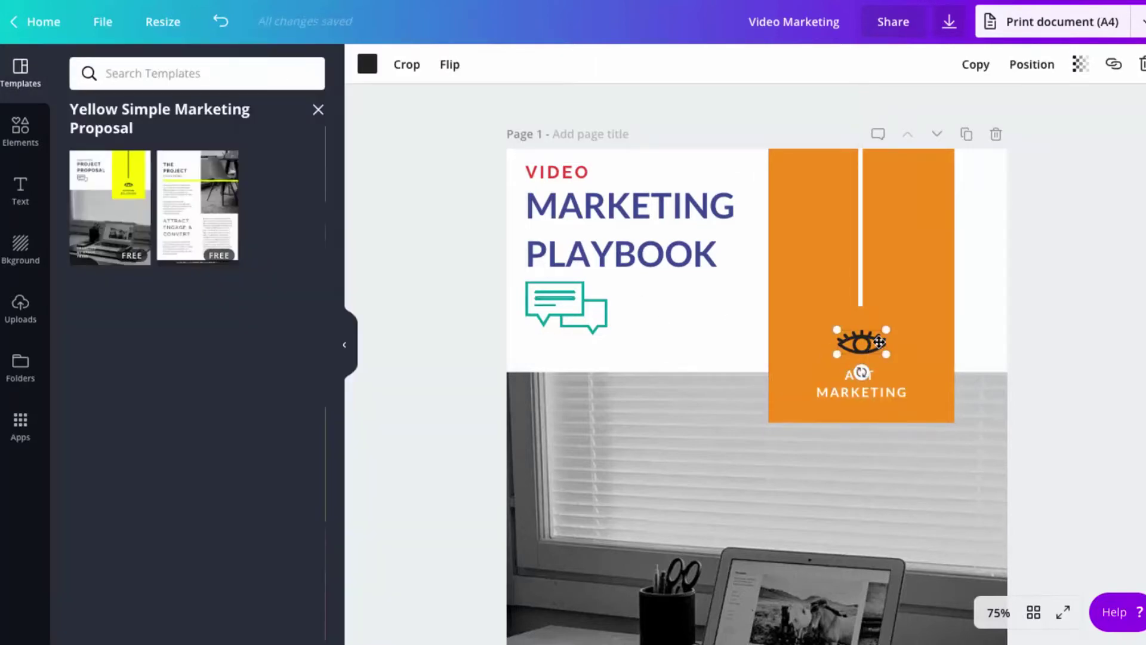
key(Delete)
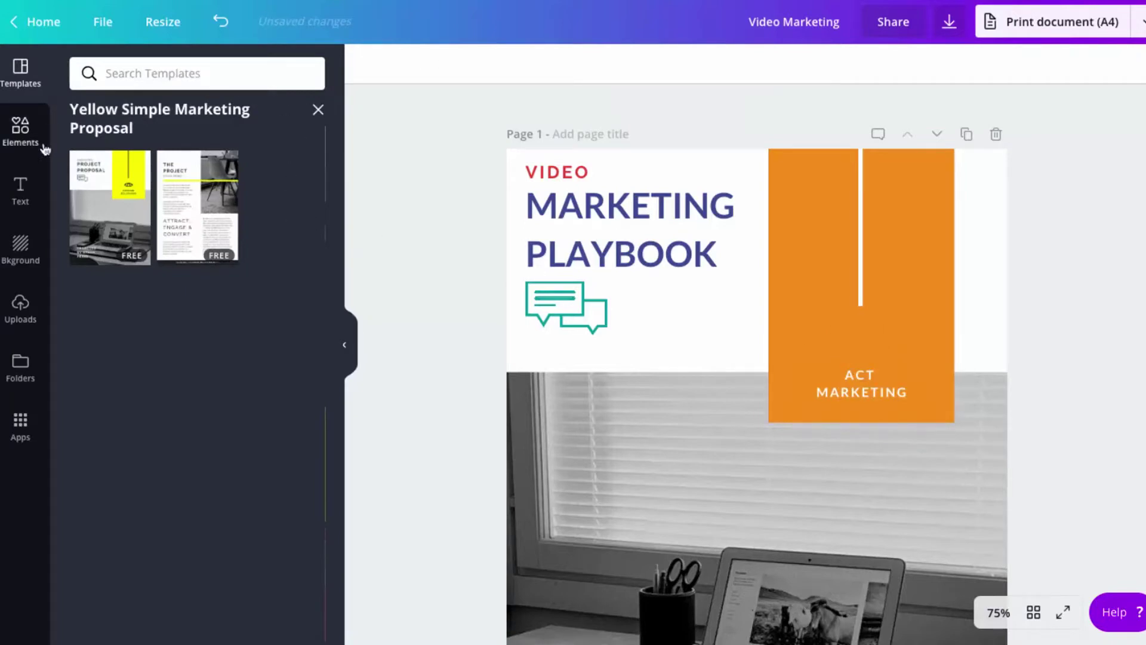
Step: Add a play-button graphic, shrink it, and place it above ACT MARKETING
click(20, 142)
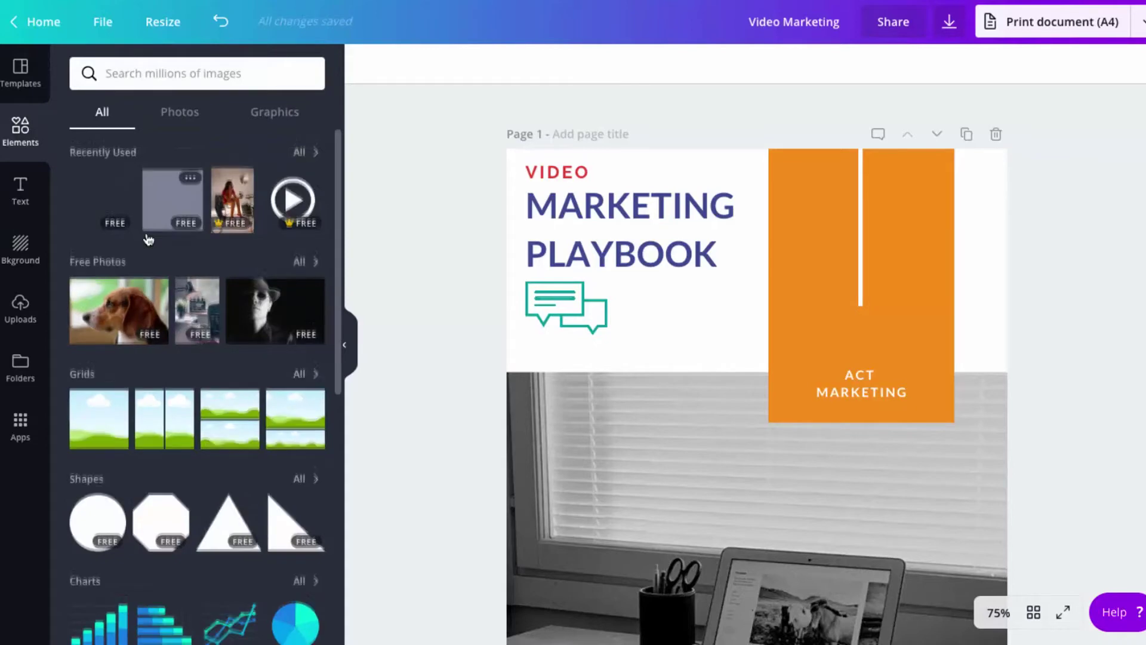
scroll(145, 238, down, 7)
scroll(148, 238, up, 7)
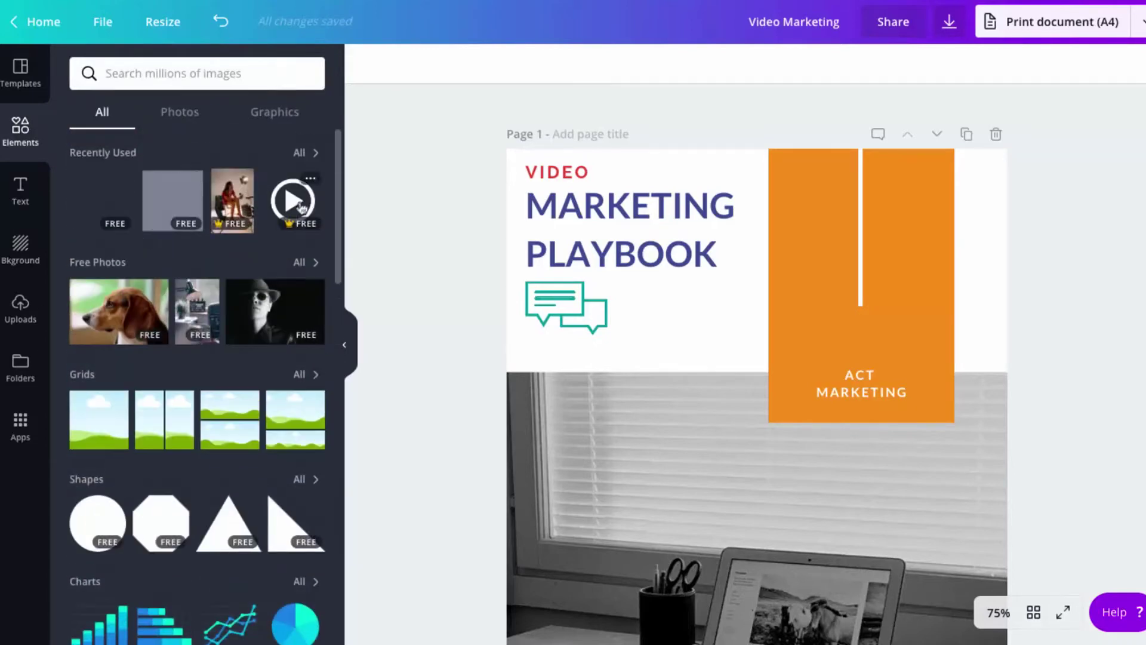
click(292, 203)
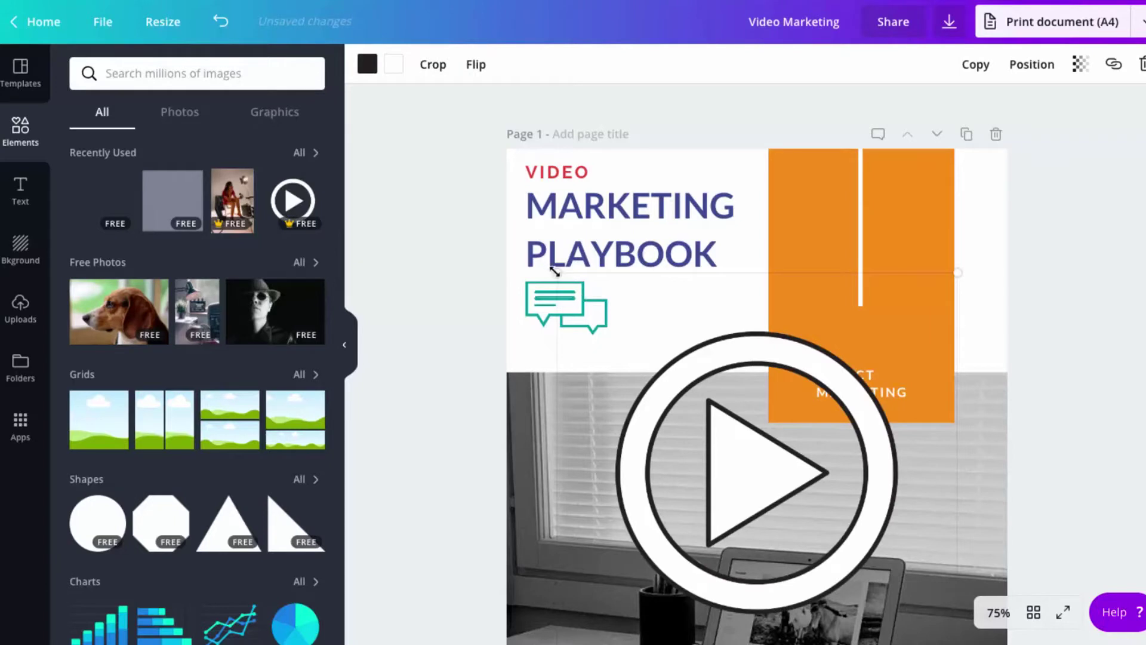
drag(554, 272, 832, 456)
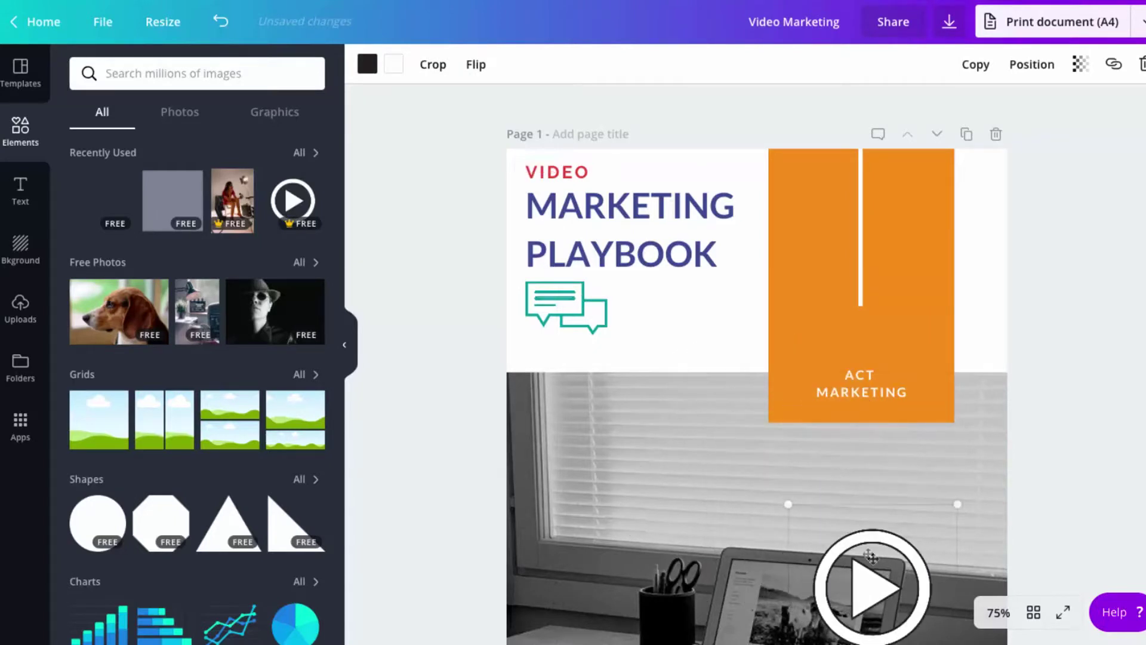
drag(881, 576, 865, 289)
Step: Swap the play button for a 'marketing' megaphone graphic coloured white
click(282, 69)
text(marketing)
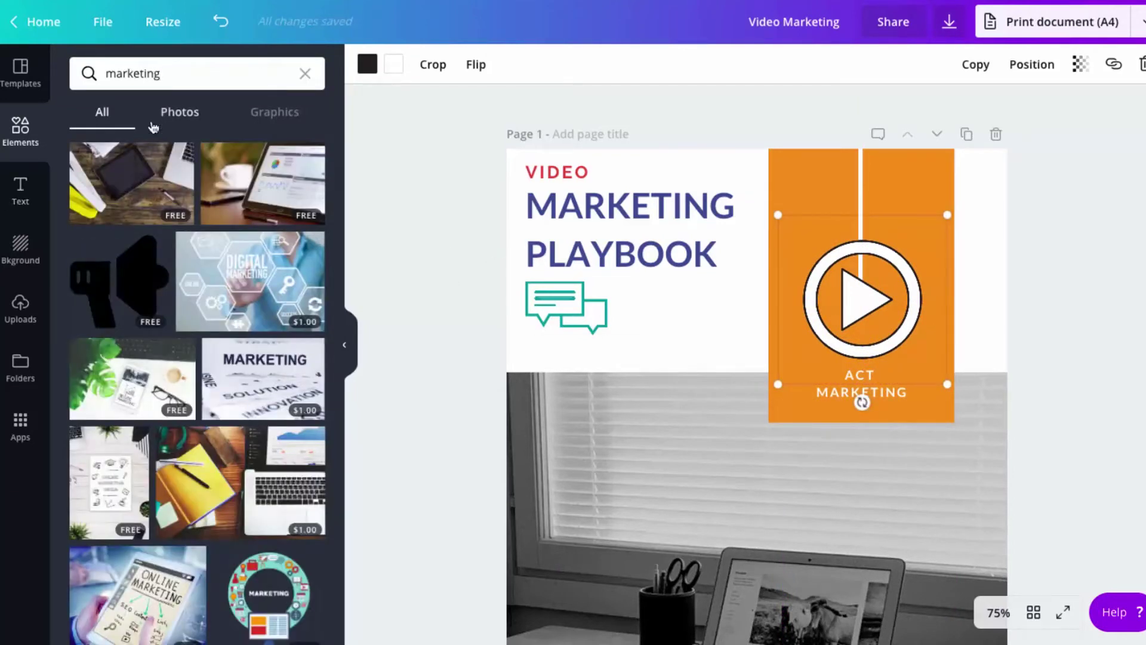
click(259, 117)
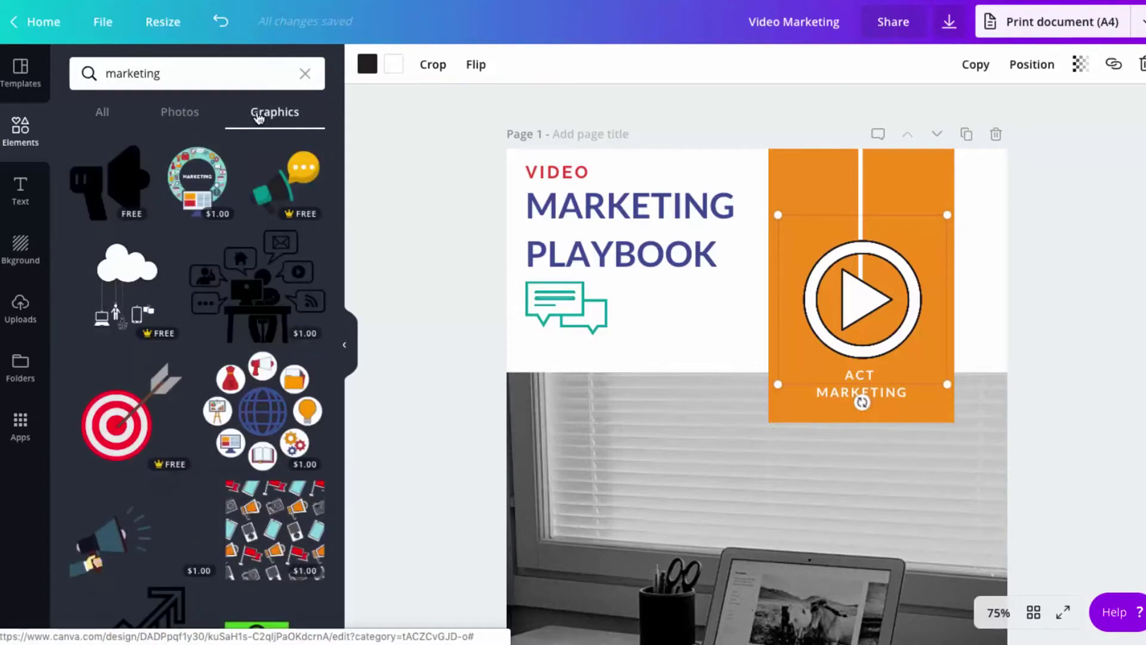
click(123, 192)
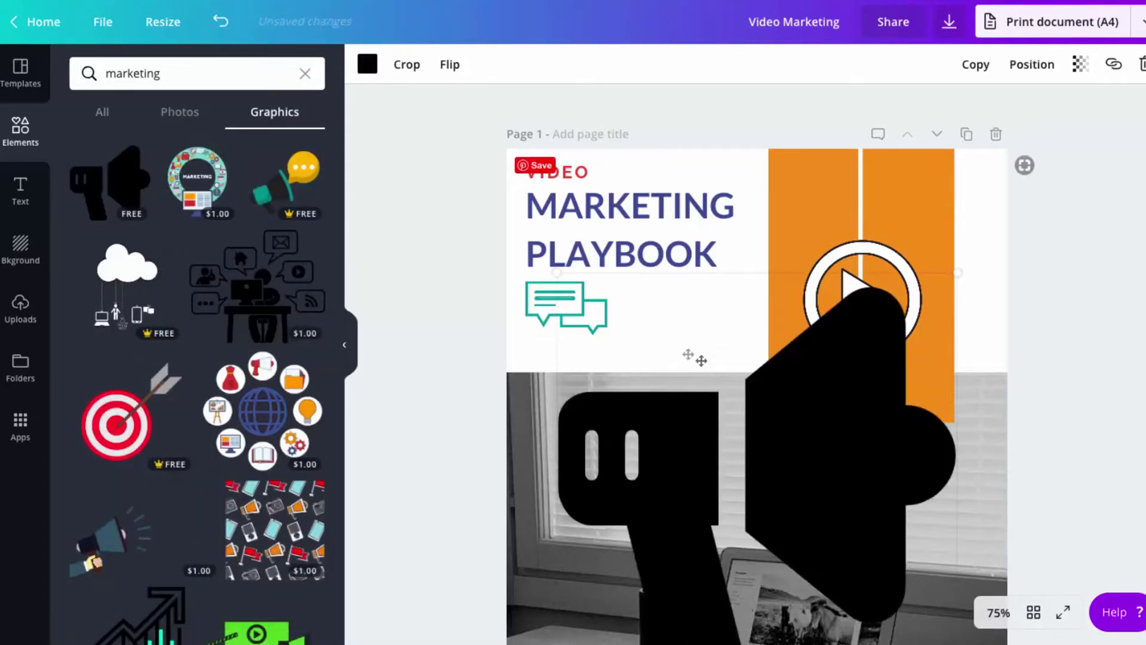
click(884, 255)
key(Delete)
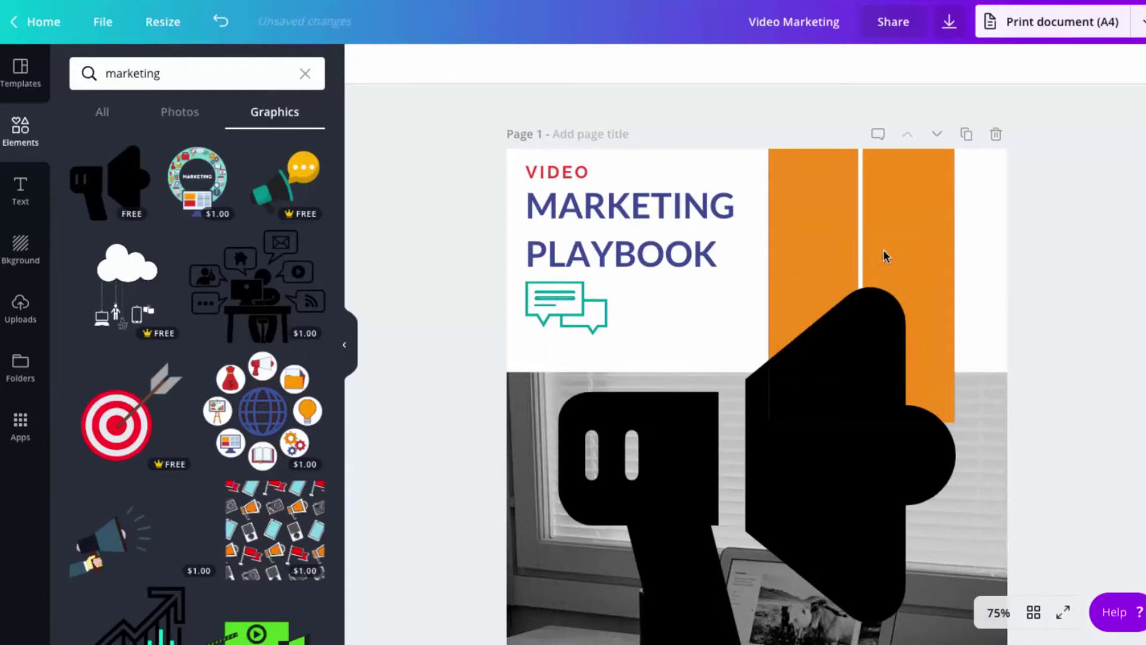
click(616, 538)
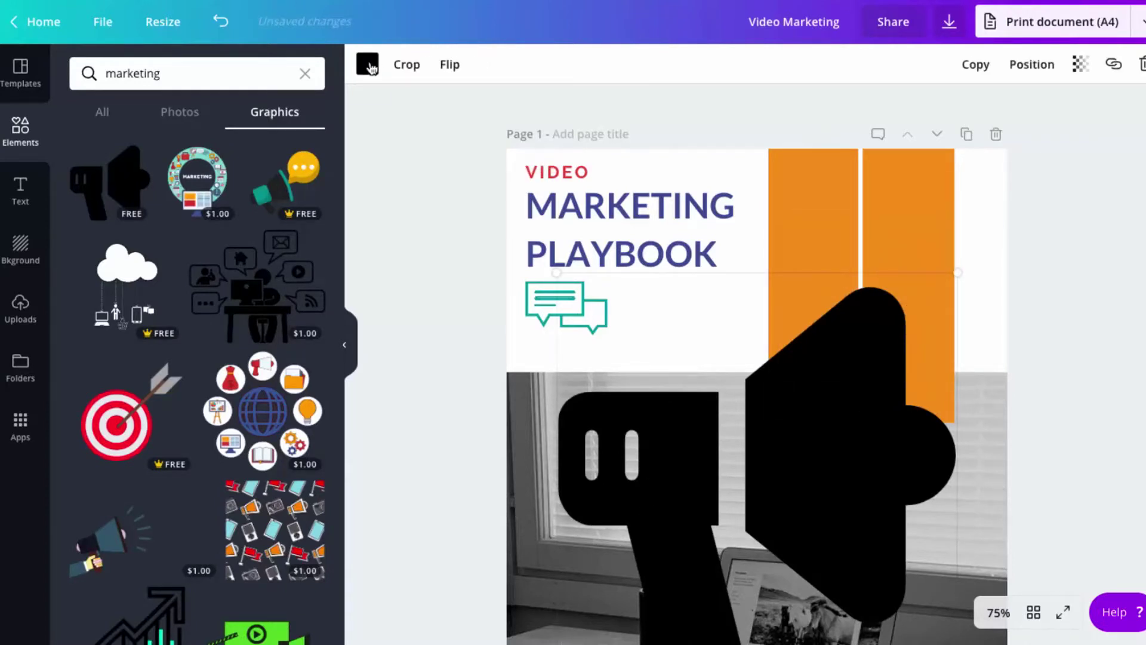
click(368, 64)
click(183, 194)
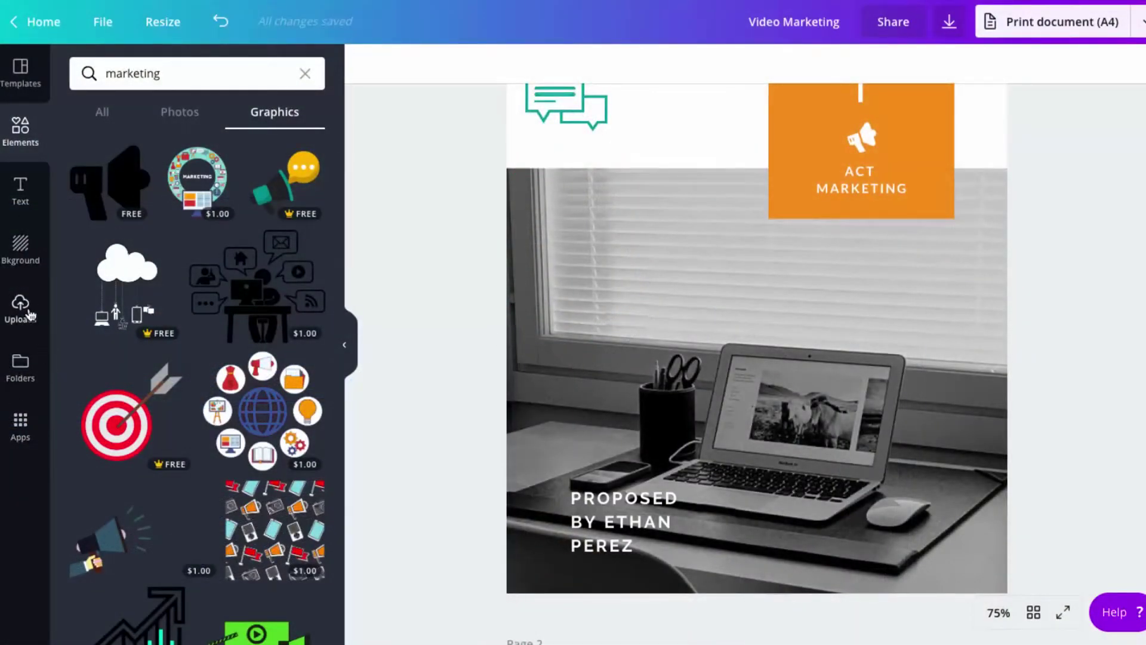
Step: Replace the cover's laptop photo with the uploaded desk-and-monitor image
click(20, 307)
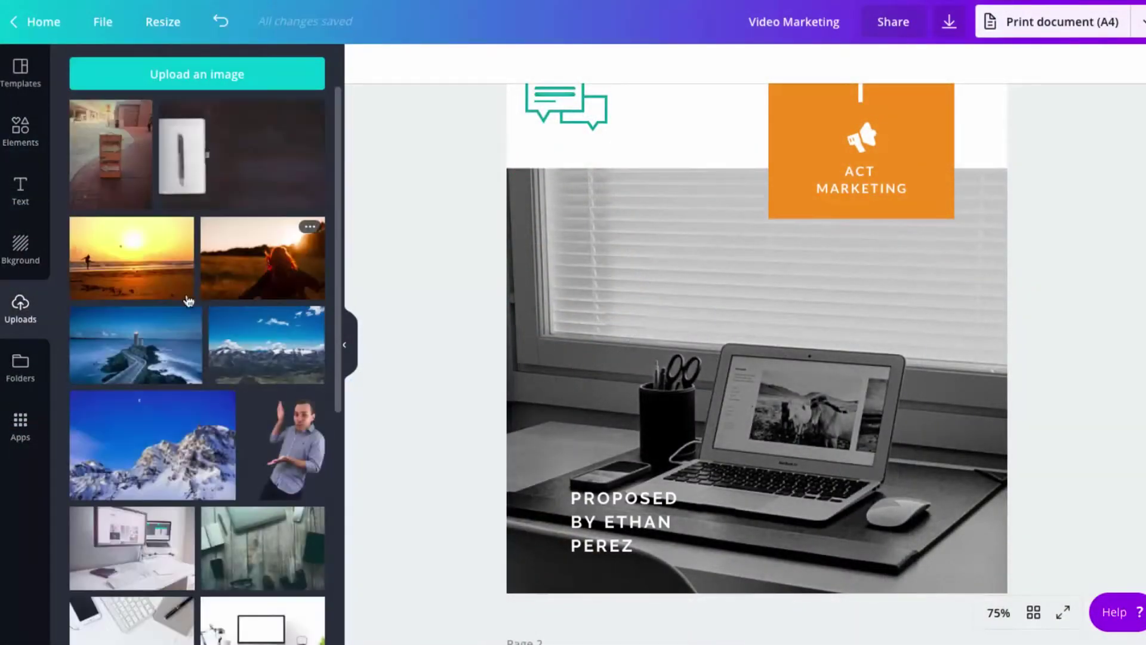
scroll(189, 301, down, 5)
drag(127, 268, 624, 334)
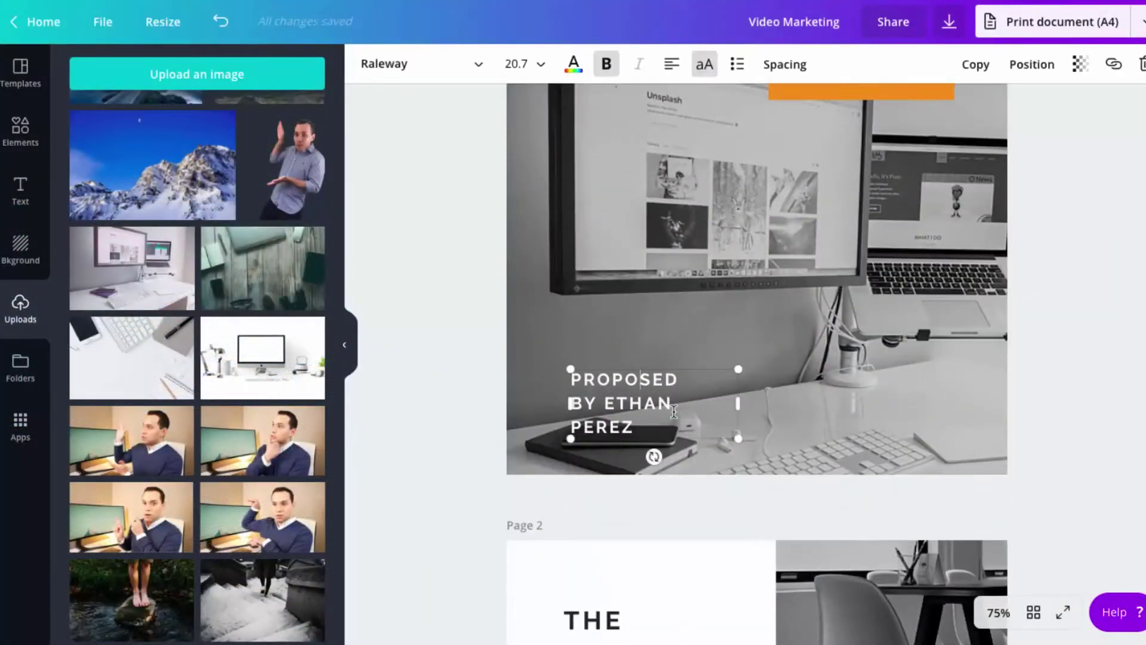
click(634, 386)
Step: Change the credit line to JASONWHALING.COM on a single line
text(JASONWHALING.COM)
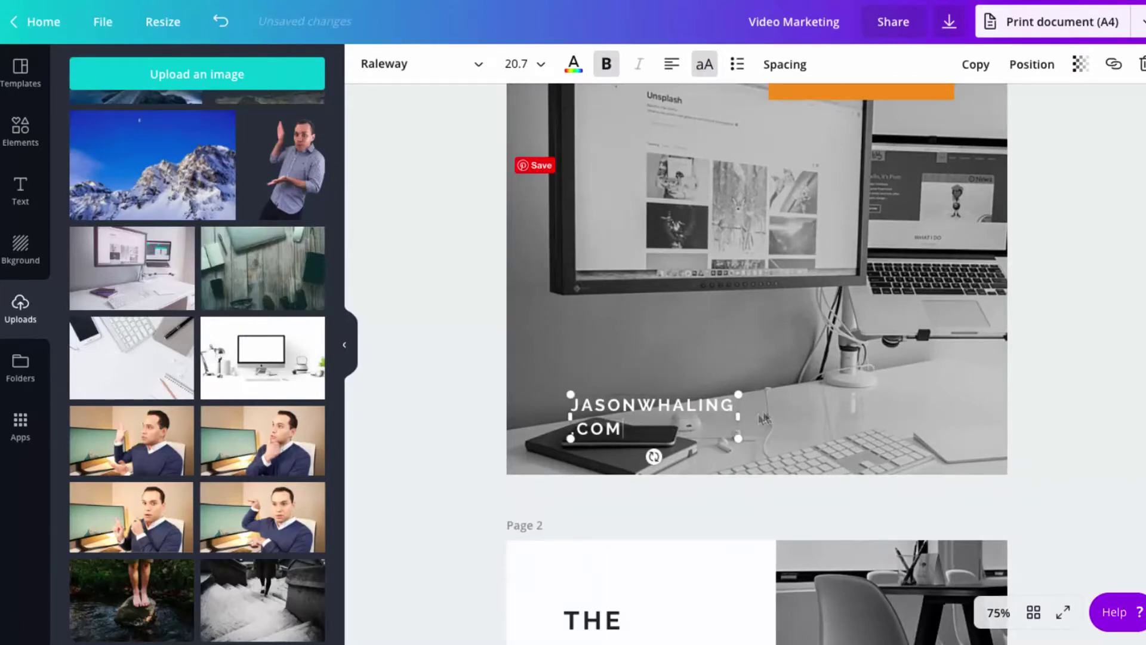
drag(739, 430, 794, 431)
click(448, 357)
scroll(449, 357, up, 5)
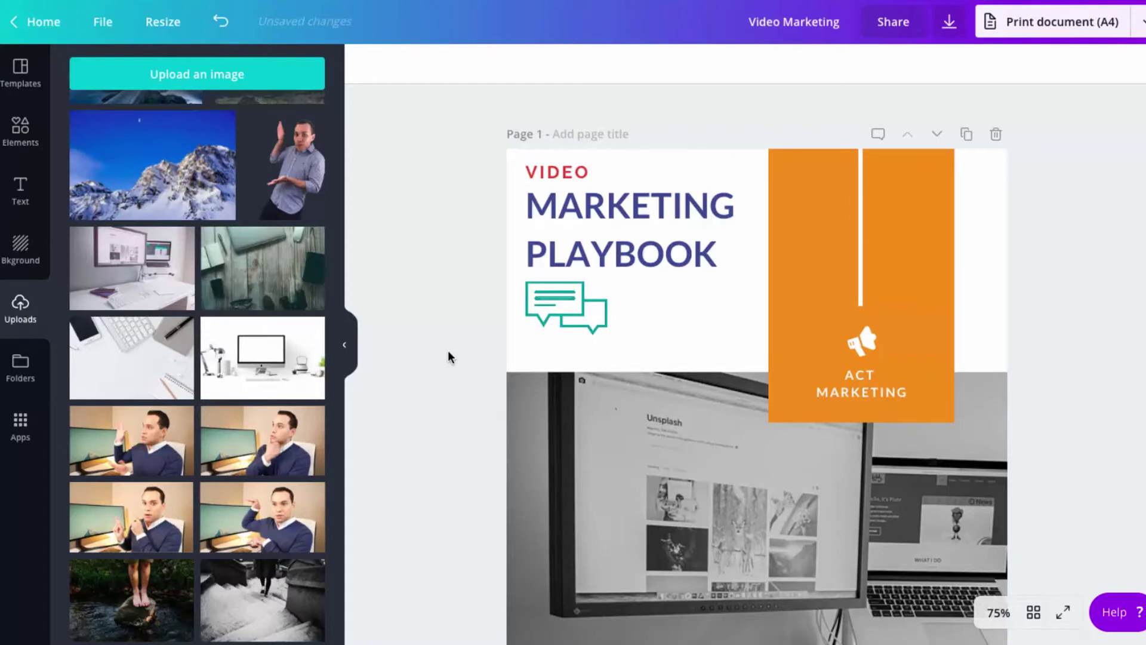
Step: Recolour page 2's yellow accent bar to the titles' dark blue
scroll(449, 356, down, 3)
scroll(448, 357, up, 3)
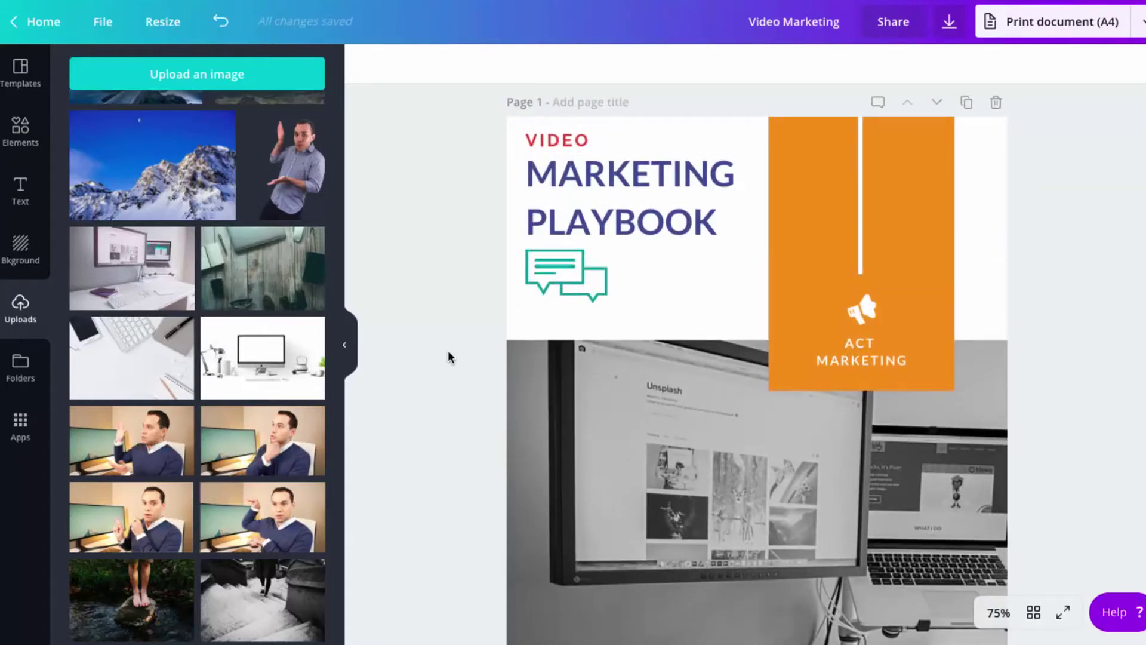
scroll(449, 356, down, 3)
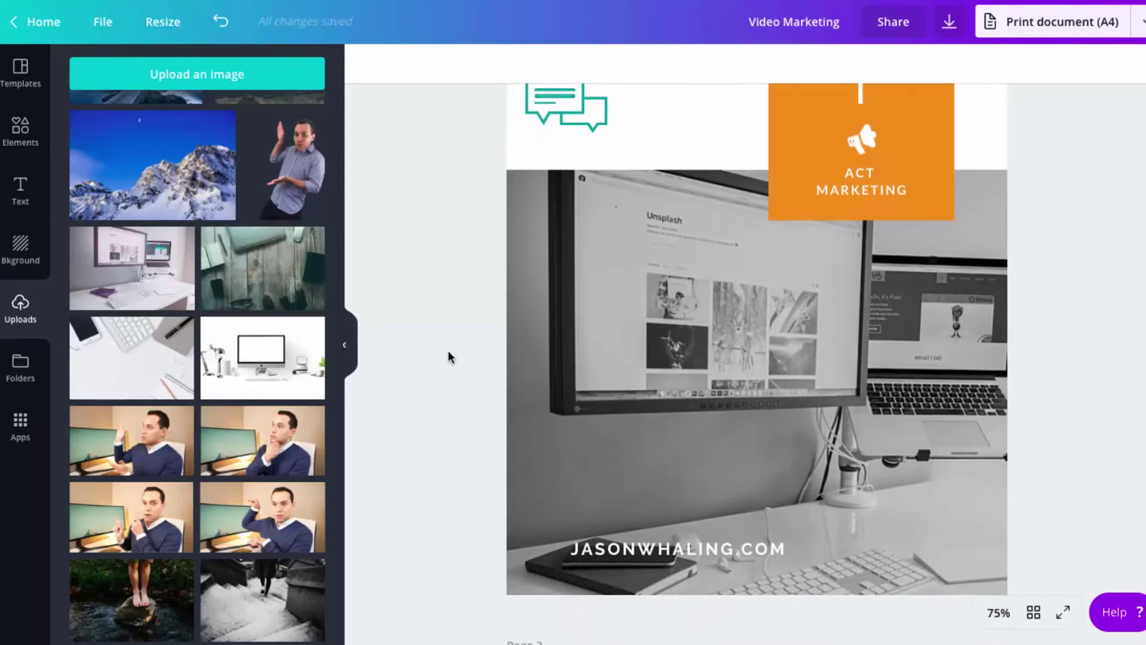
scroll(448, 357, down, 5)
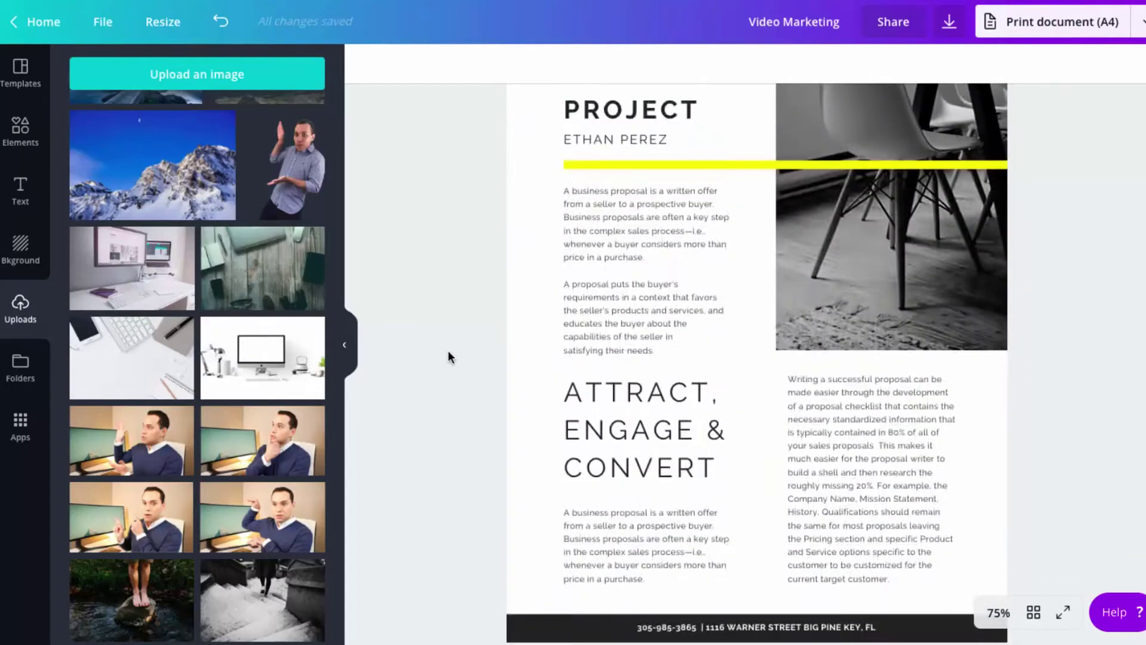
scroll(447, 349, up, 1)
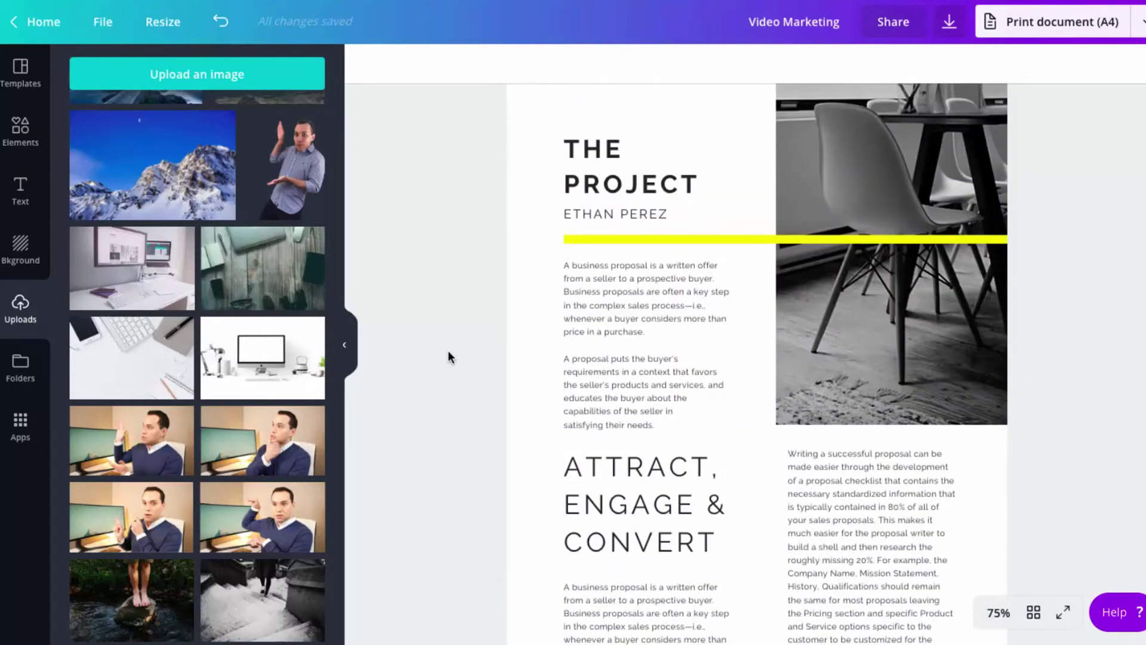
click(792, 241)
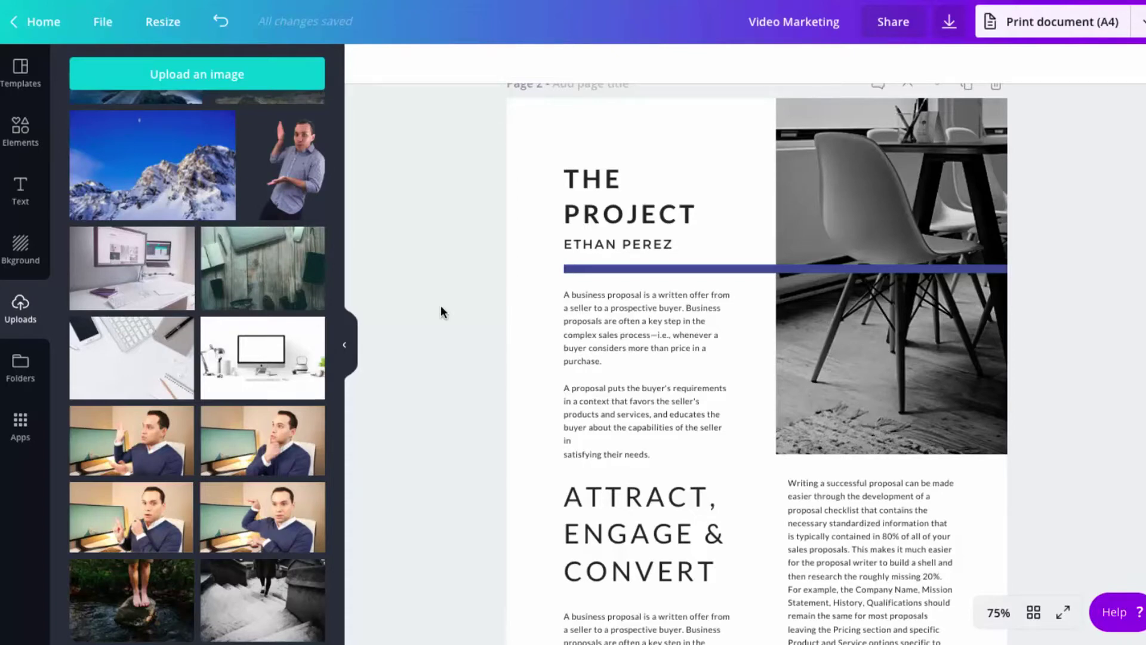
Step: Duplicate page 2 as a new page 3
scroll(440, 306, up, 1)
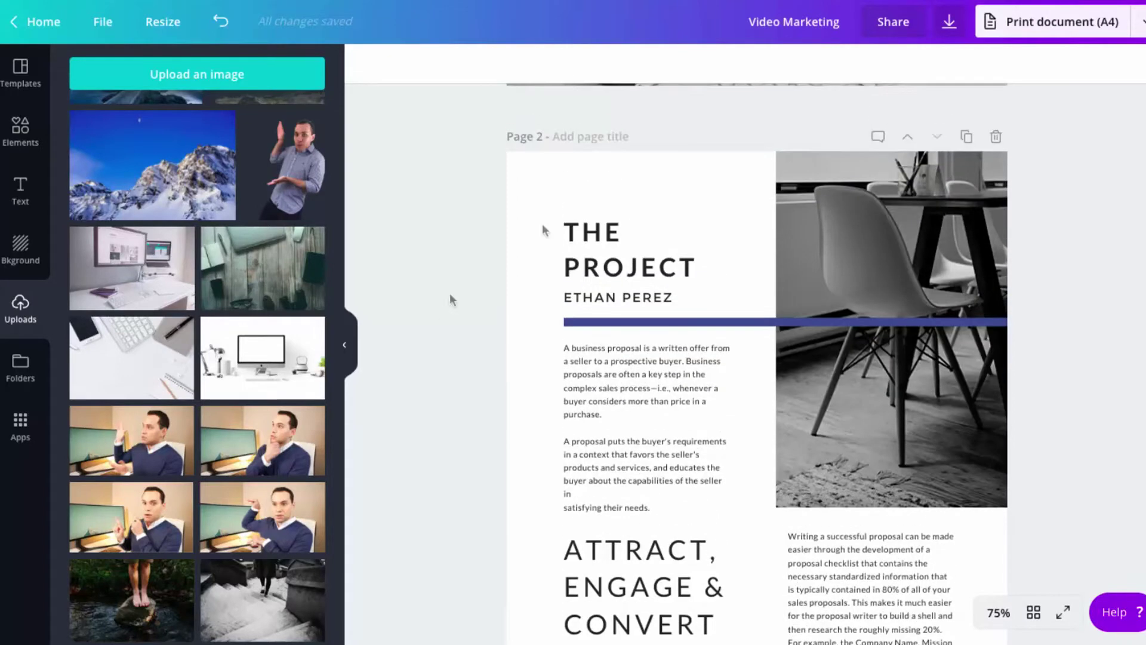
click(966, 138)
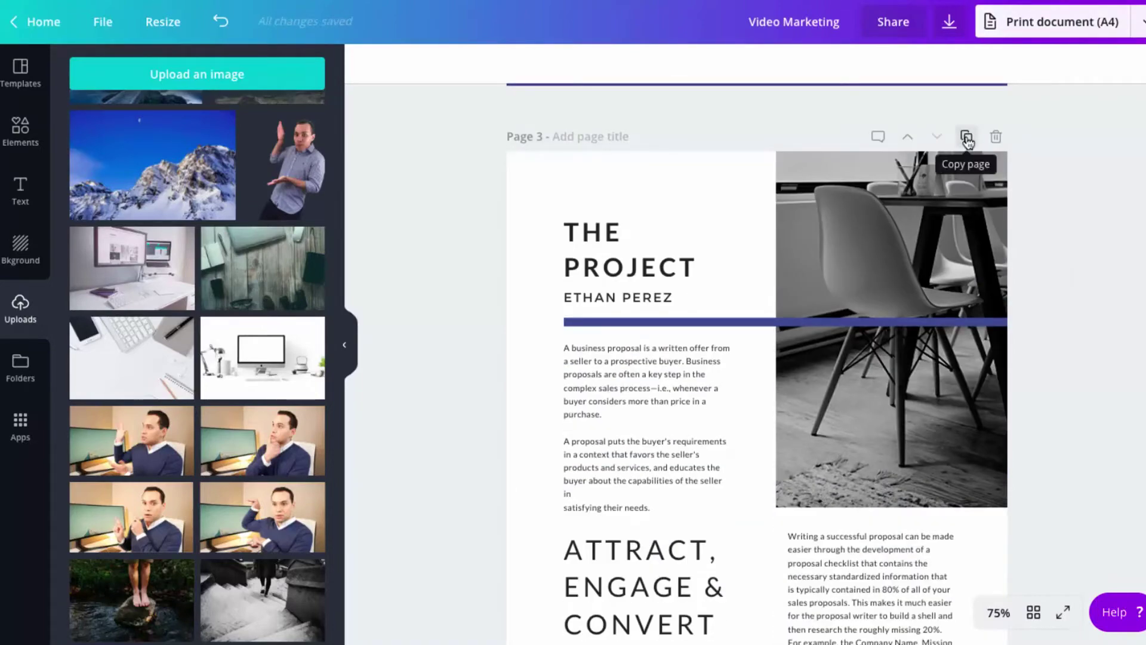
scroll(968, 140, down, 5)
scroll(794, 449, up, 6)
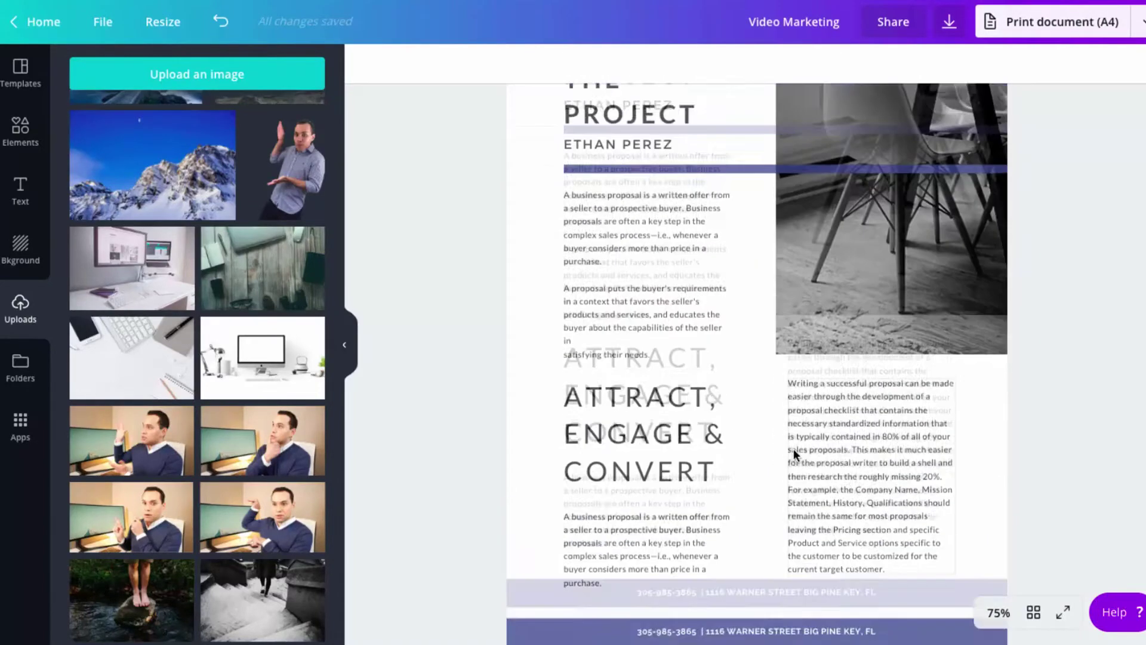
scroll(793, 449, up, 2)
scroll(793, 449, down, 3)
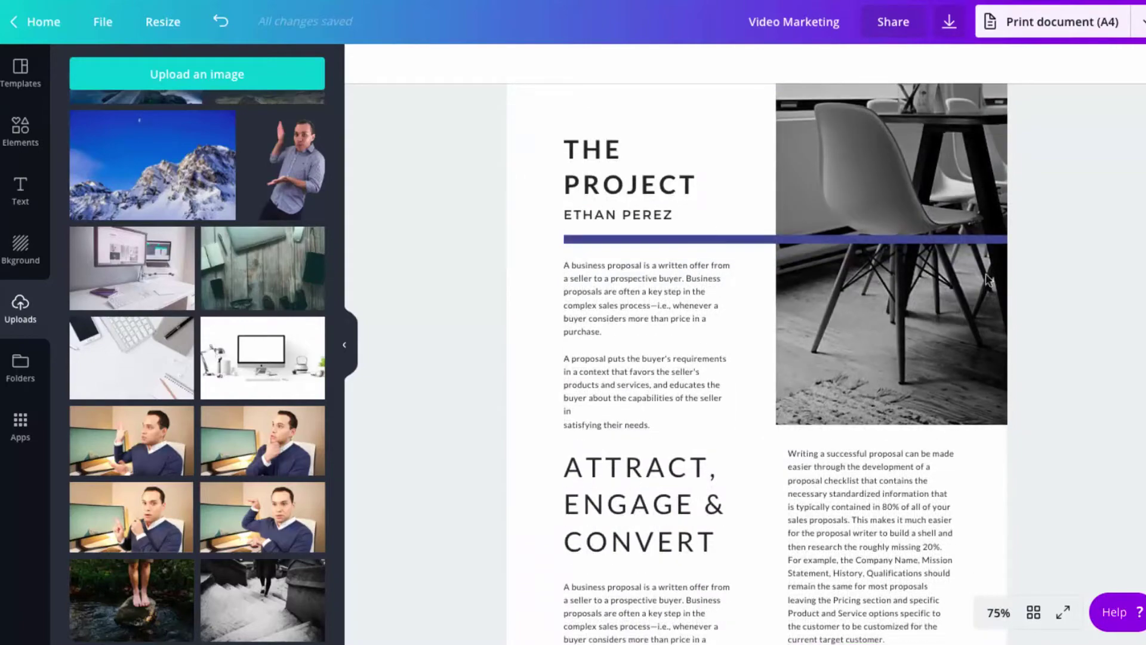
scroll(813, 407, up, 3)
scroll(813, 407, down, 3)
scroll(813, 407, up, 2)
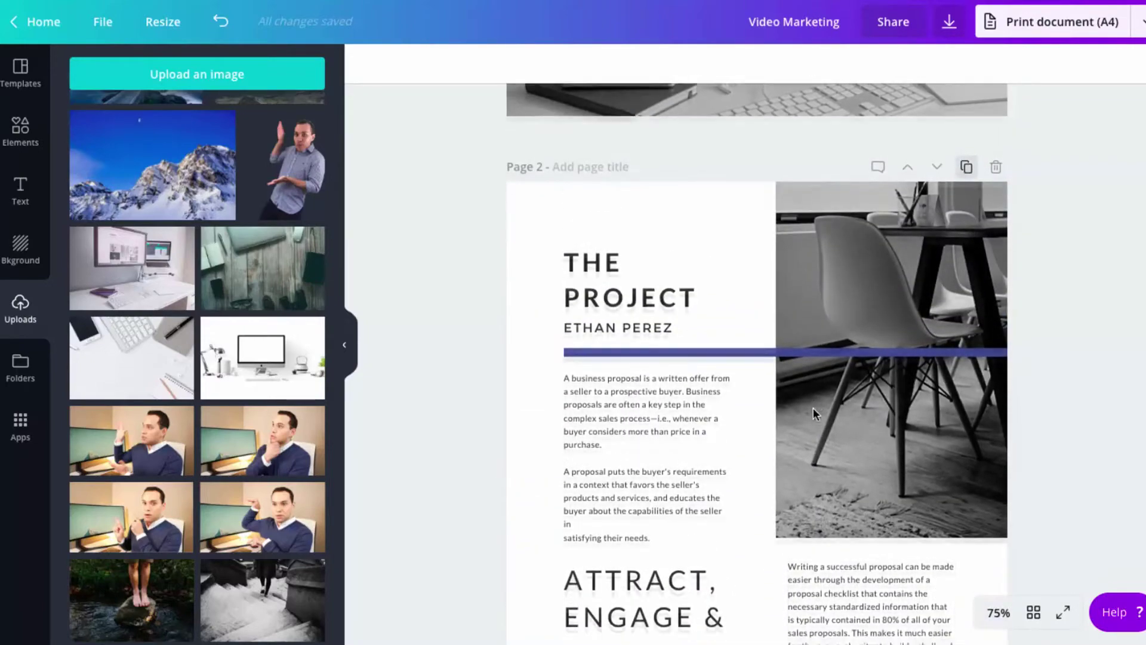
scroll(813, 407, down, 3)
scroll(813, 407, up, 5)
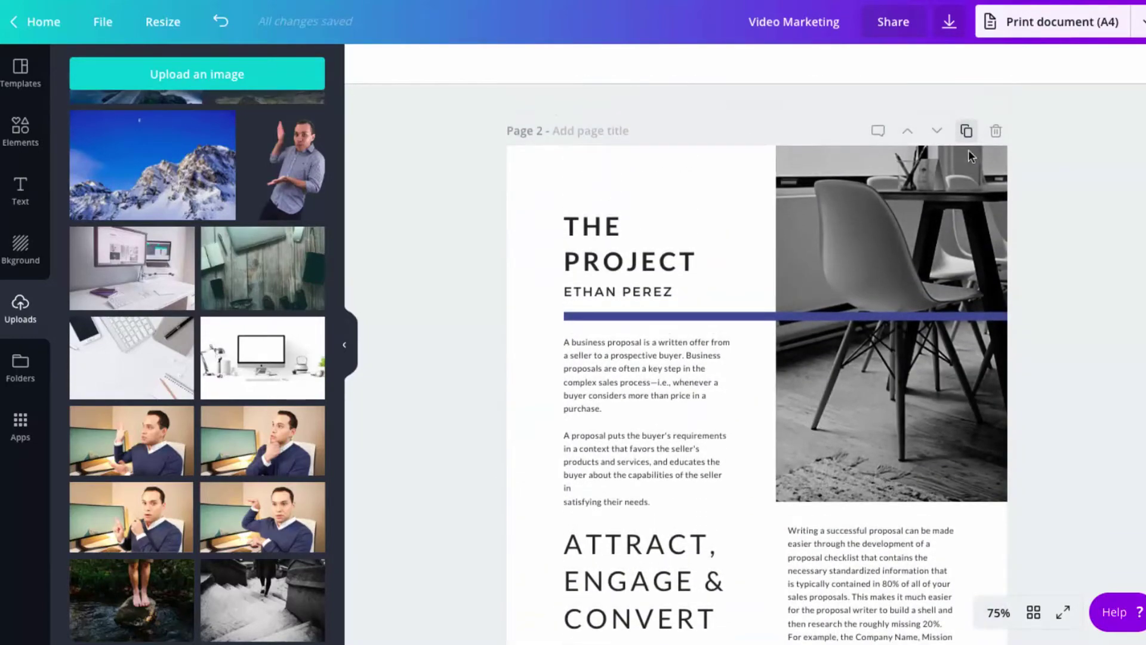
scroll(662, 246, down, 1)
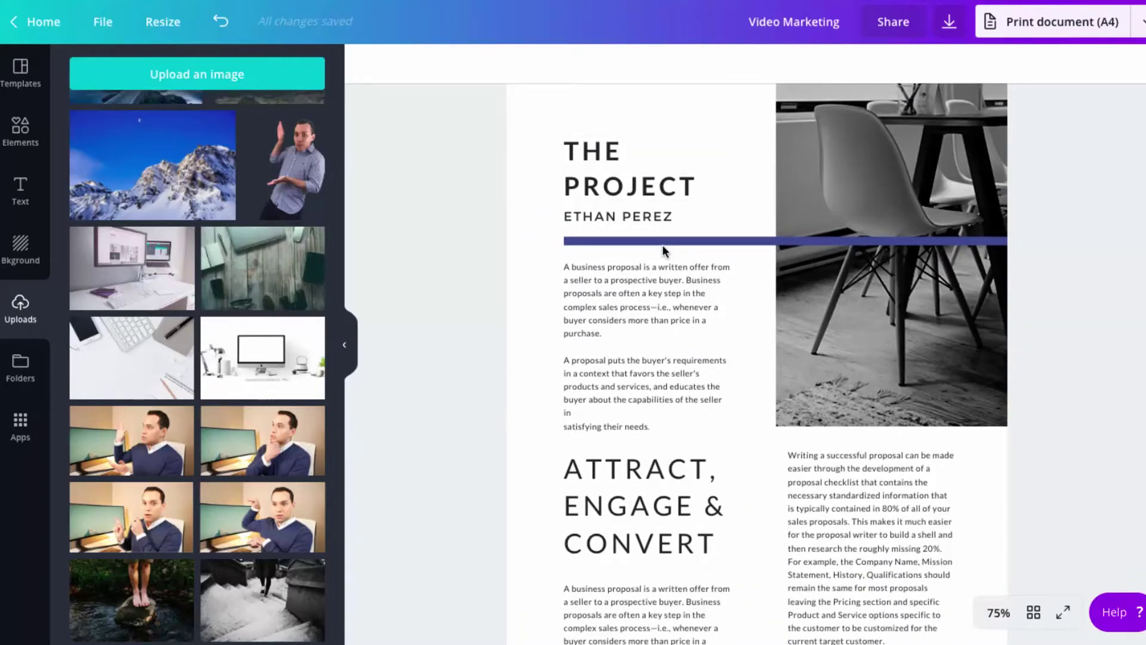
Step: Retitle page 2's headings as STEP ONE and THE VIEWER
click(646, 178)
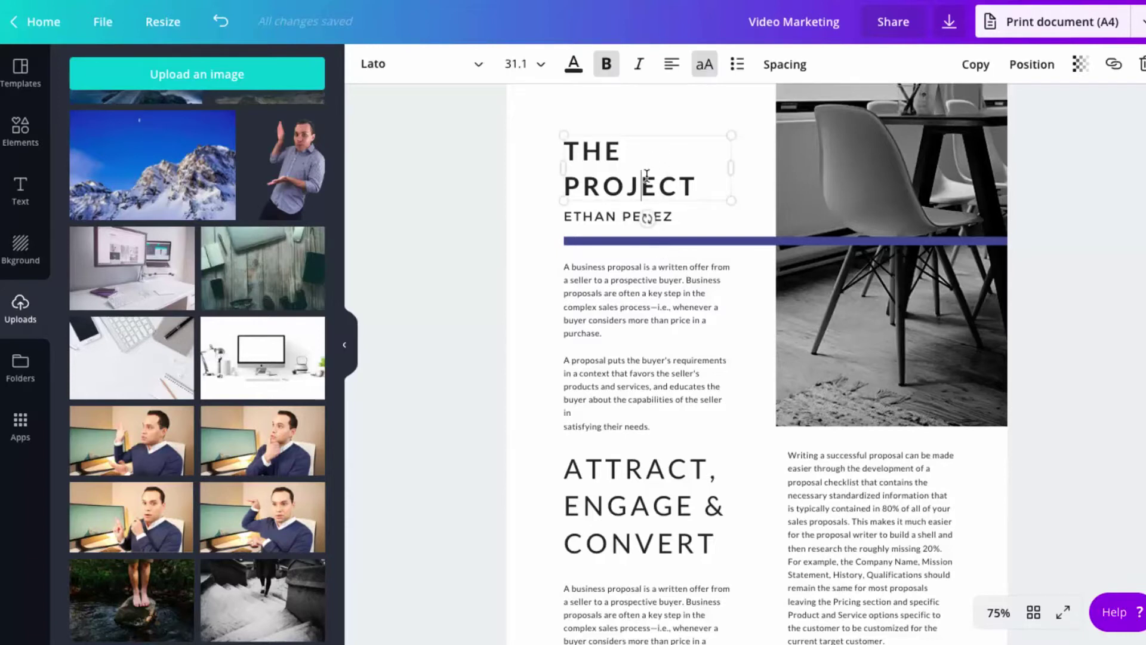
key(ctrl+a)
text(STE)
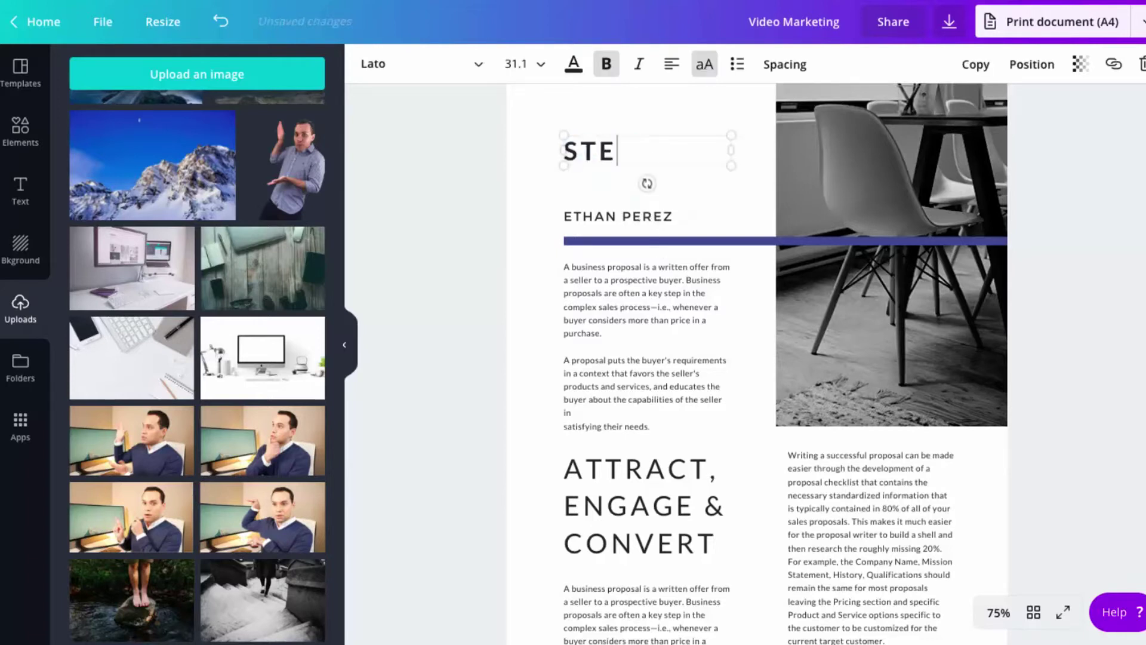
text(P ONE)
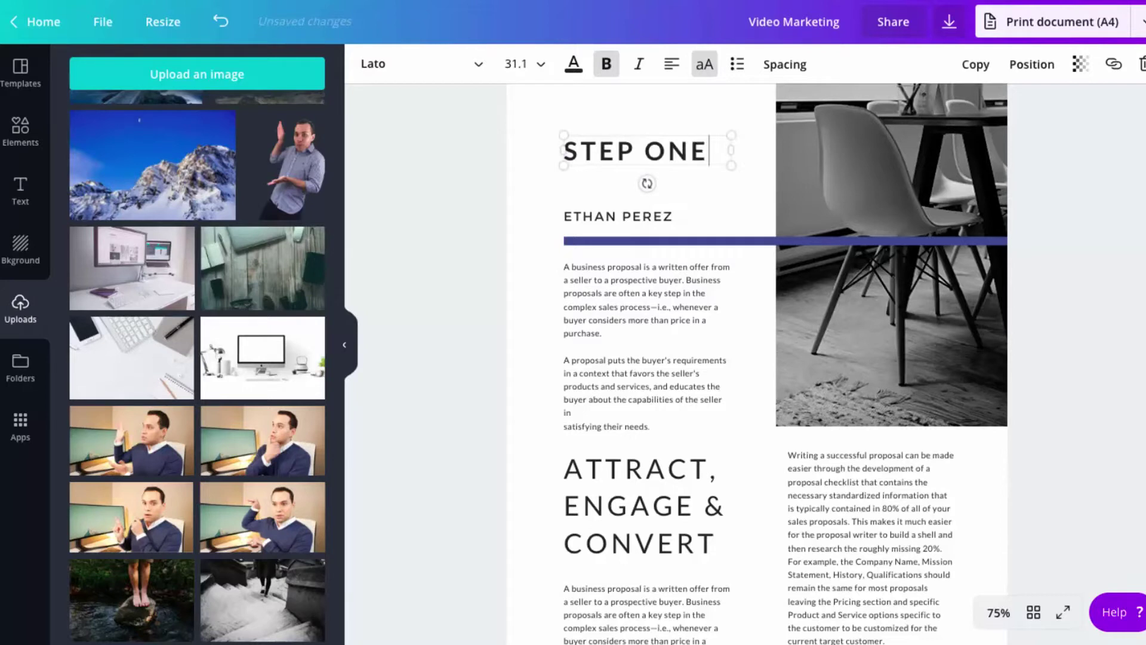
click(623, 217)
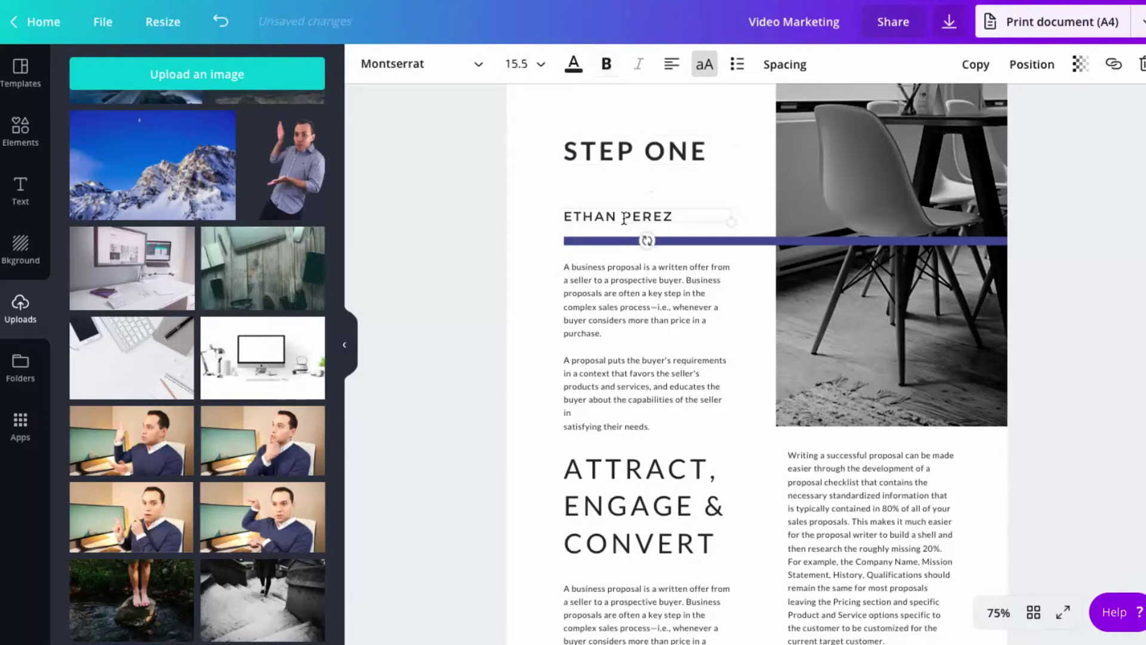
key(ctrl+a)
text(THE VIEWER)
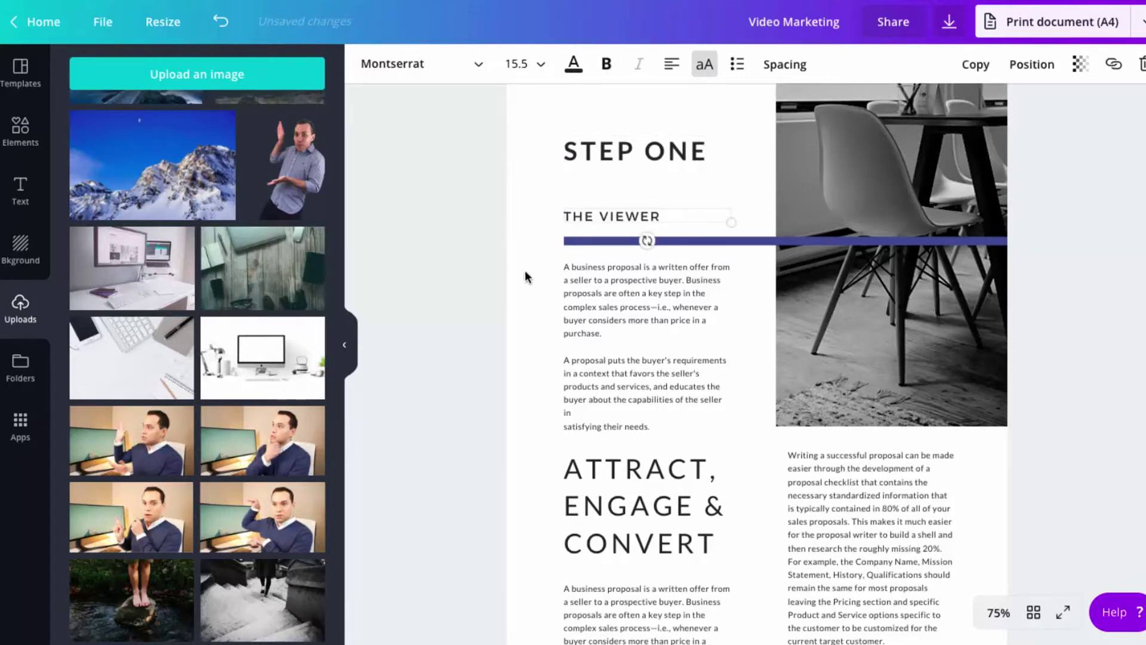
click(647, 345)
Step: Turn the footer bar into a call to book a free call or advanced training
scroll(785, 392, down, 4)
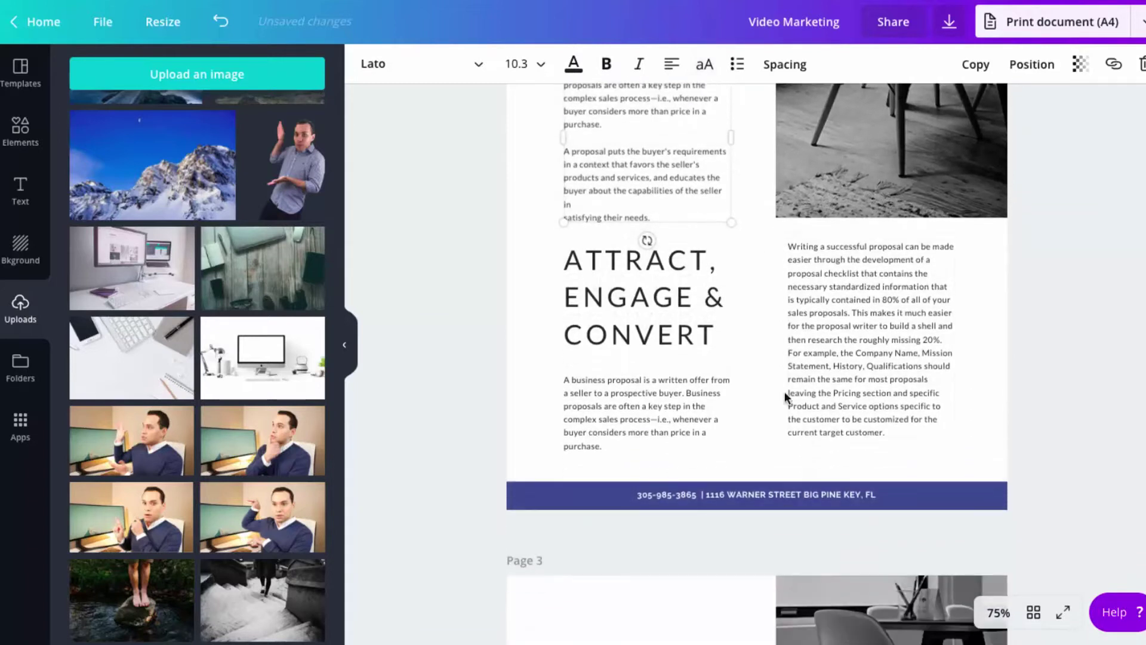
click(802, 486)
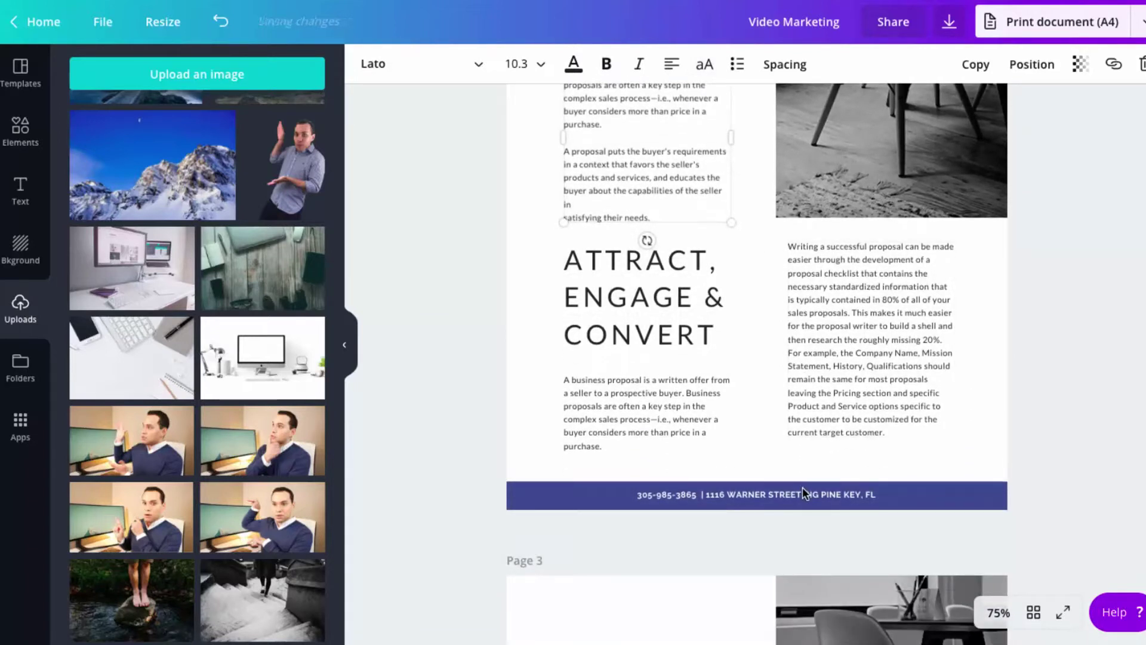
click(1029, 497)
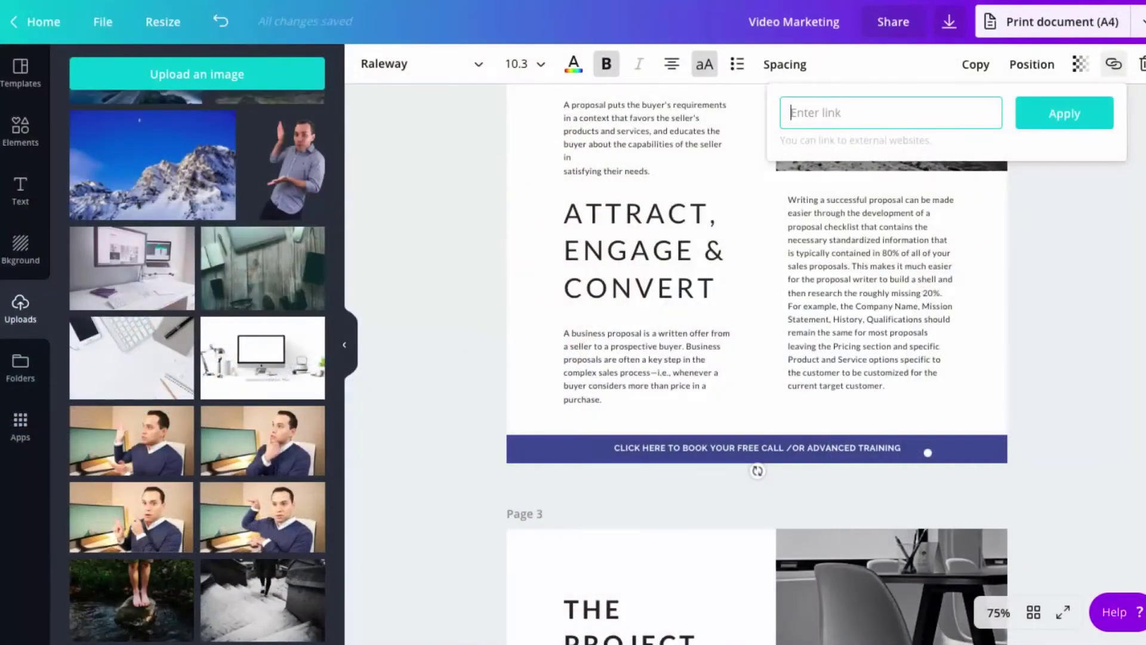
click(449, 284)
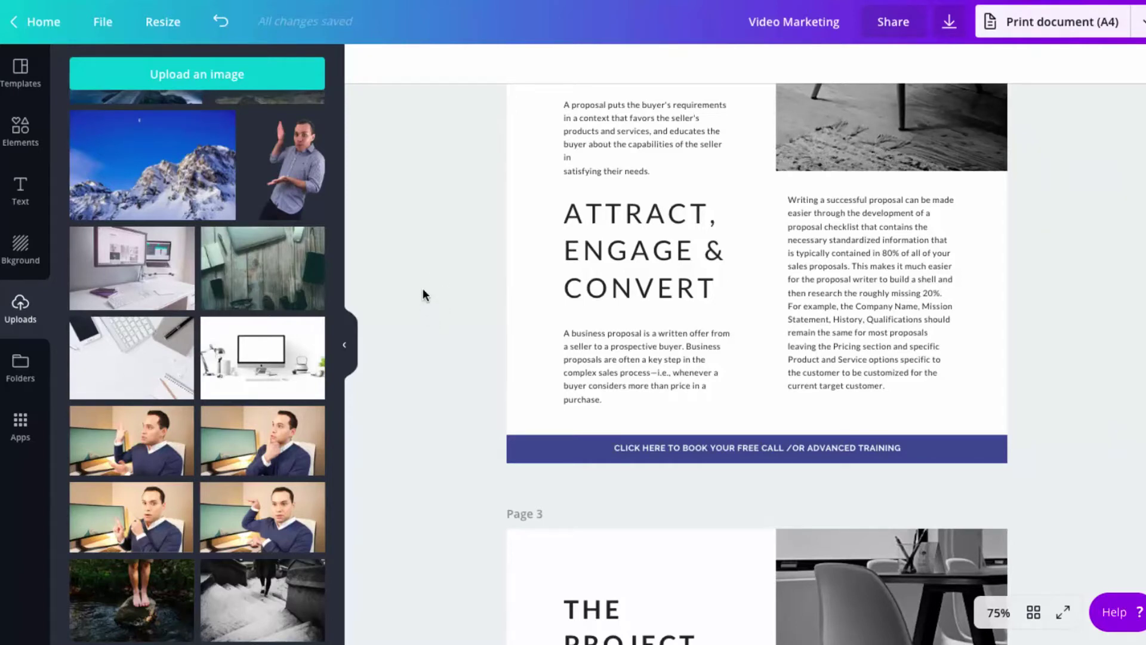
Step: Review the three proposal pages, then show the Yellow Simple Marketing Proposal template set
scroll(430, 317, up, 5)
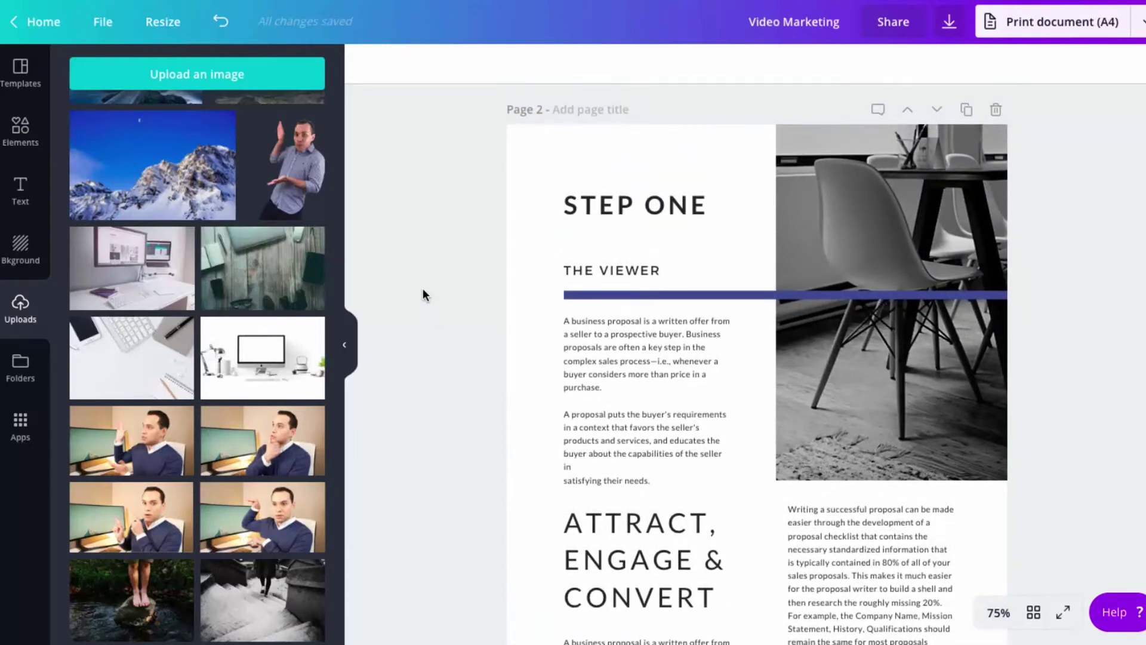
scroll(425, 295, down, 10)
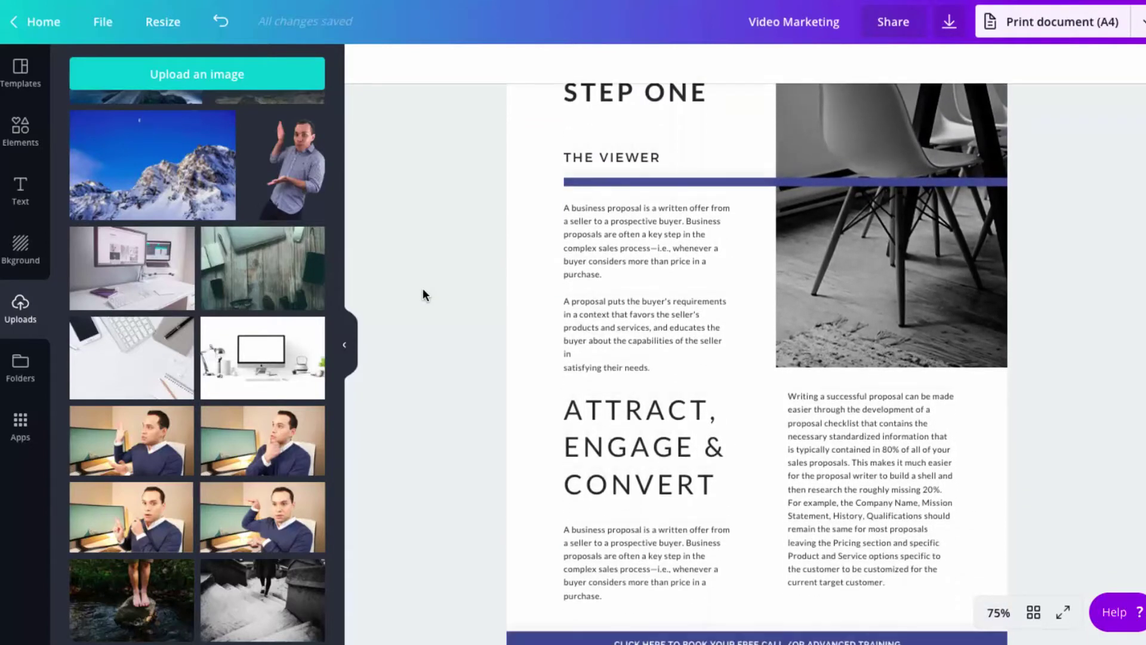
scroll(423, 295, down, 2)
scroll(423, 294, up, 15)
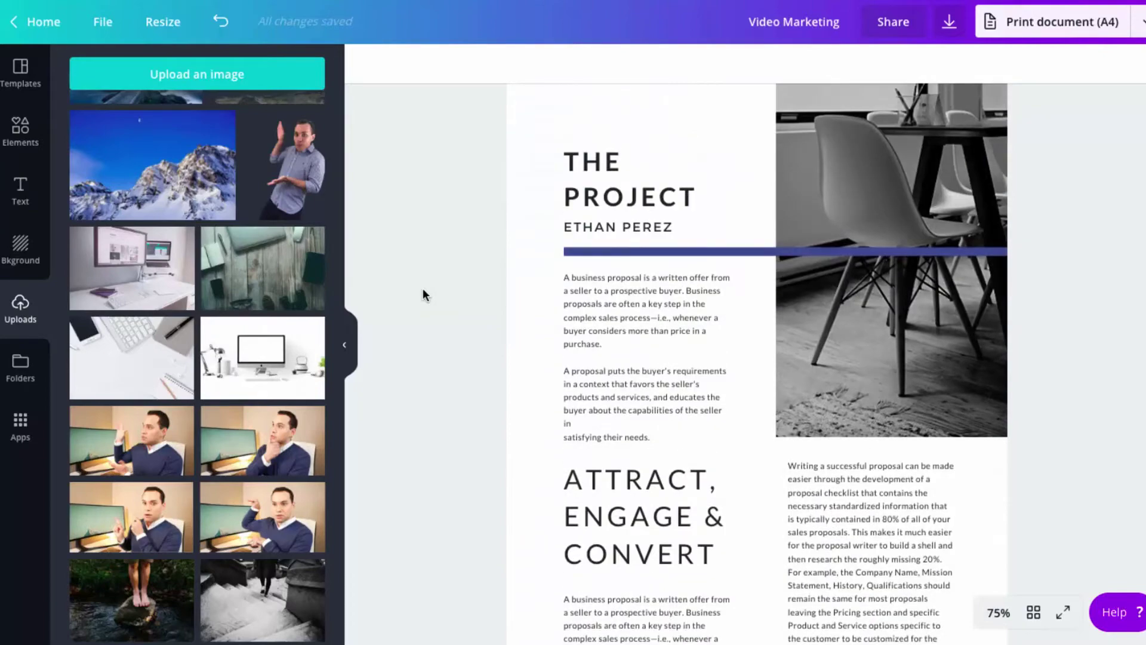
scroll(423, 293, up, 10)
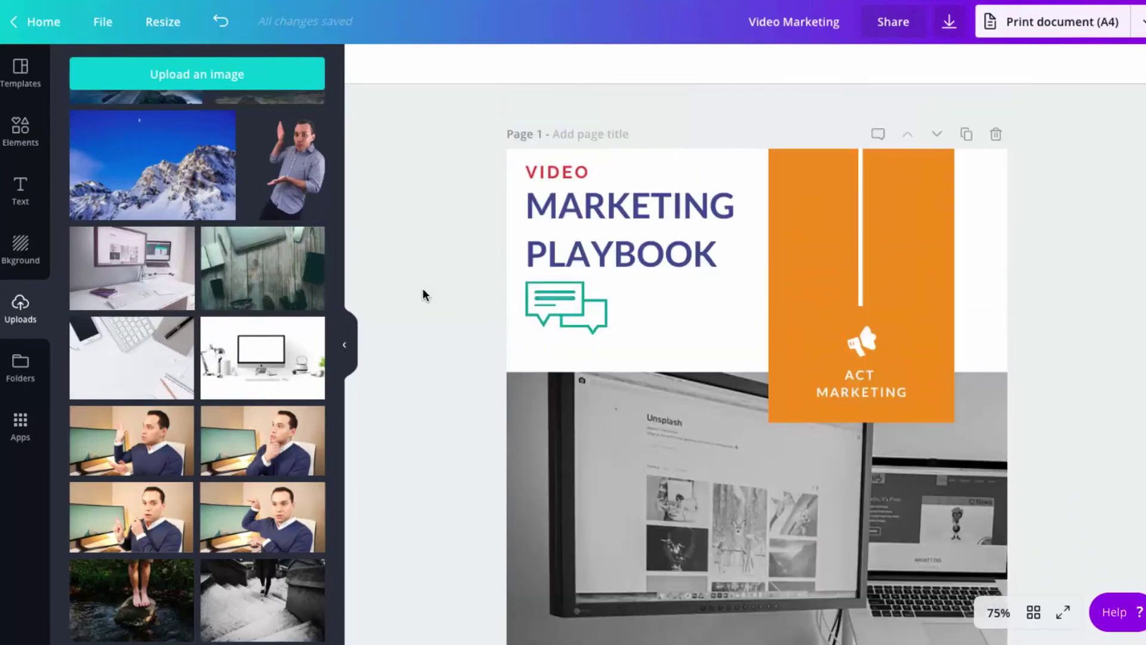
scroll(423, 292, down, 7)
scroll(423, 293, down, 7)
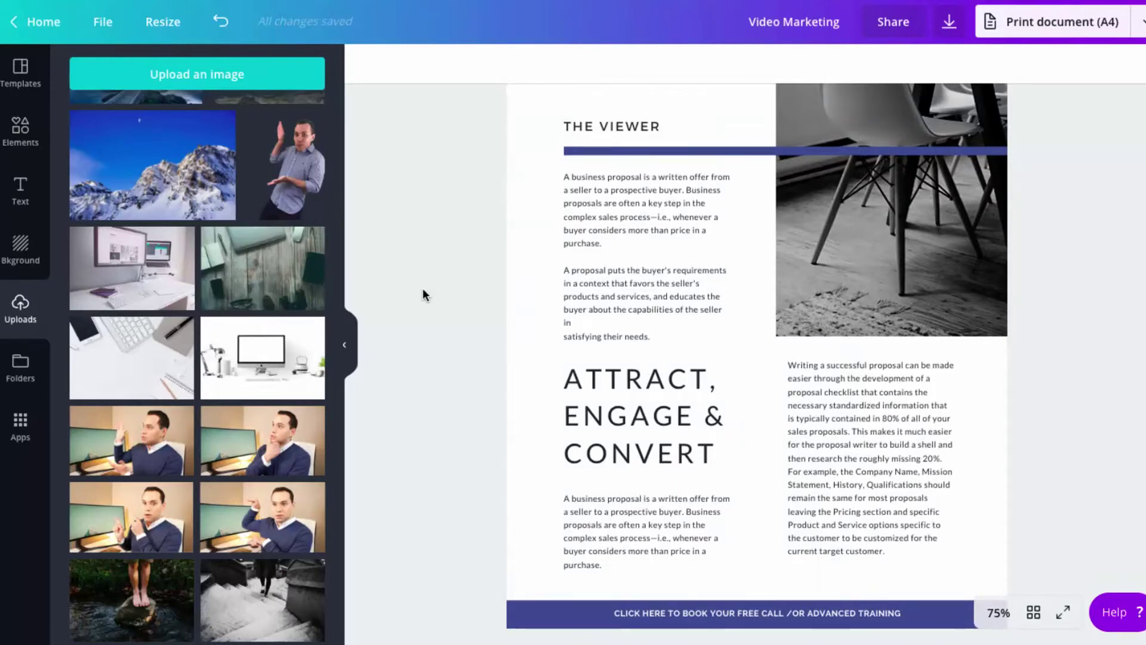
scroll(423, 288, up, 7)
click(12, 79)
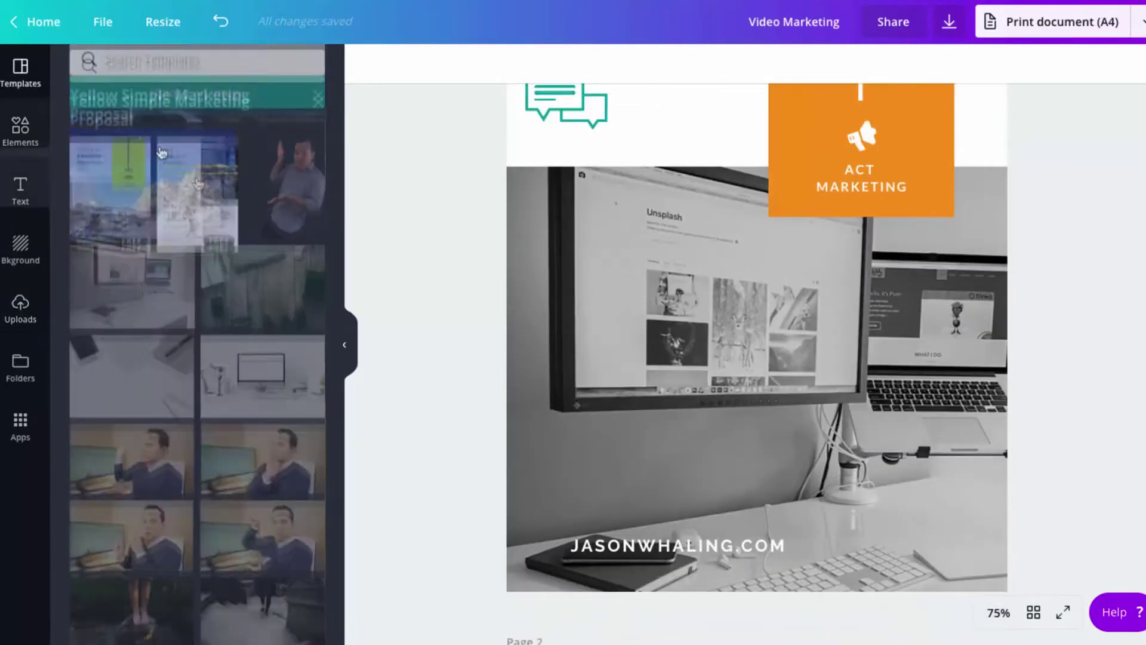
Step: Close the Yellow Simple Marketing Proposal templates and scroll the home design-type rows up to Documents
click(318, 111)
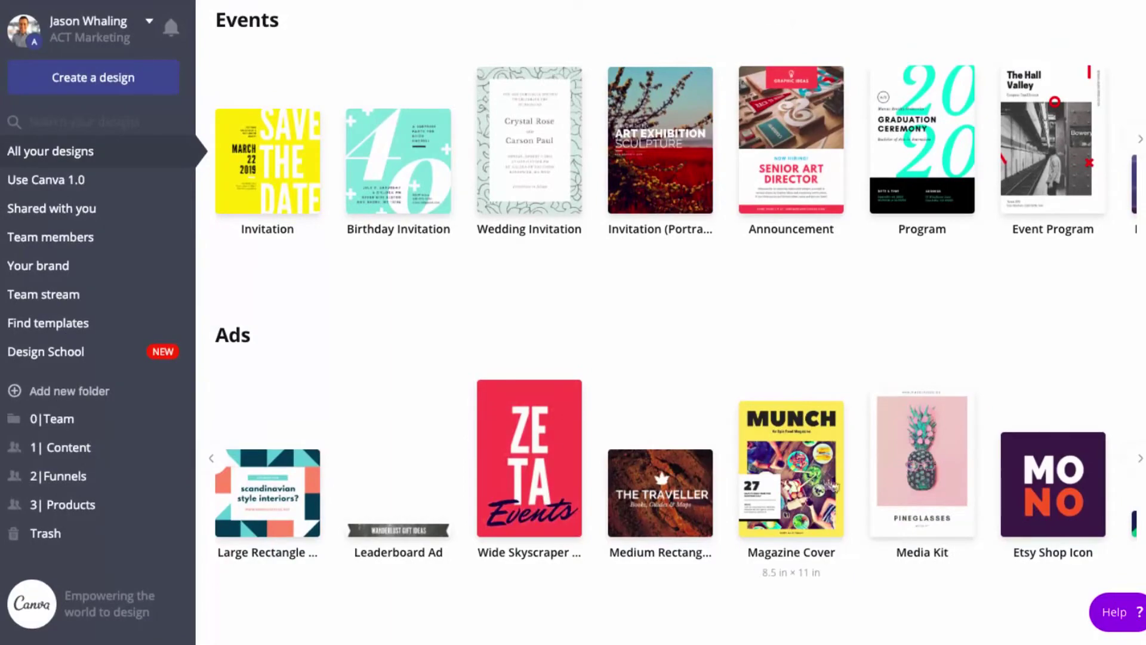
scroll(928, 291, up, 3)
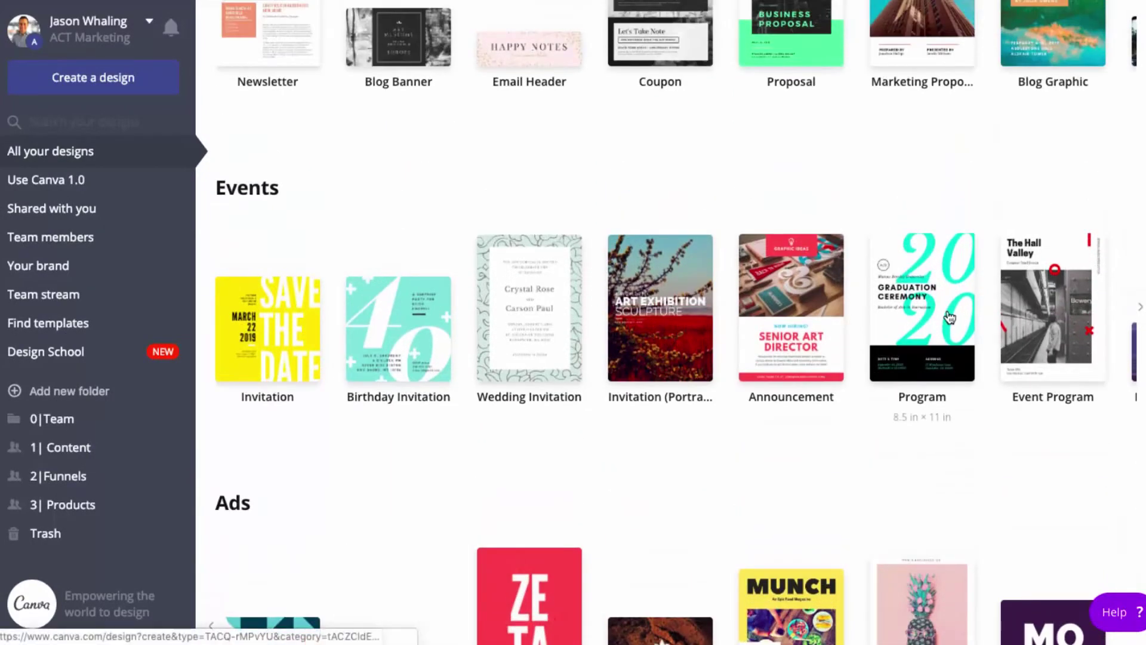
scroll(950, 316, up, 6)
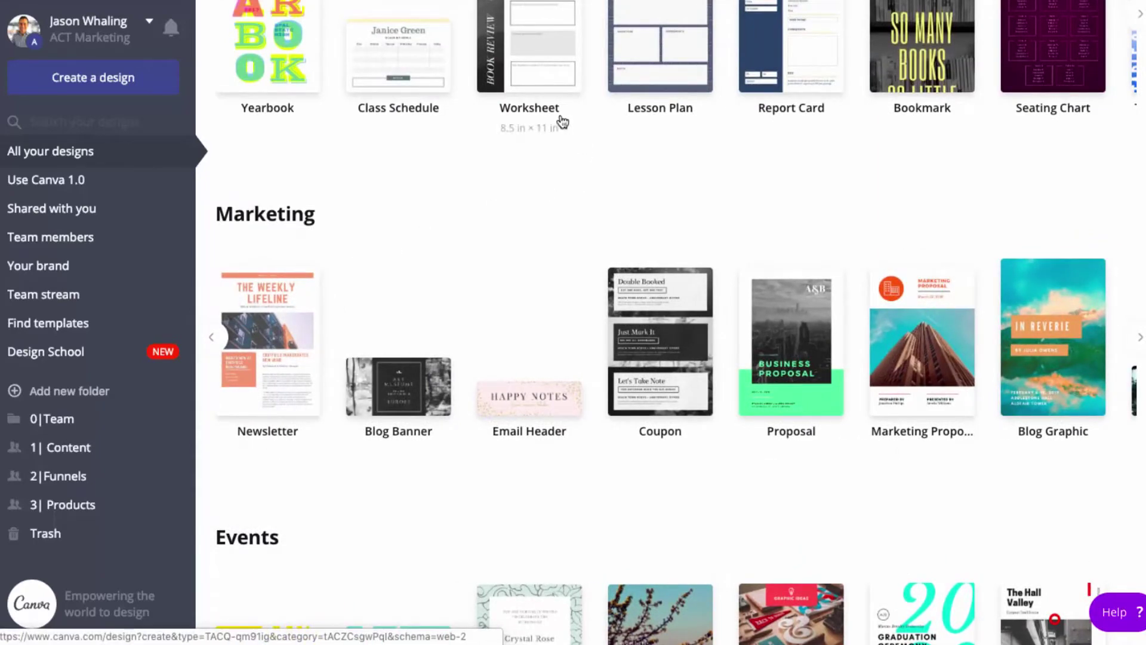
scroll(560, 119, up, 3)
scroll(705, 159, up, 12)
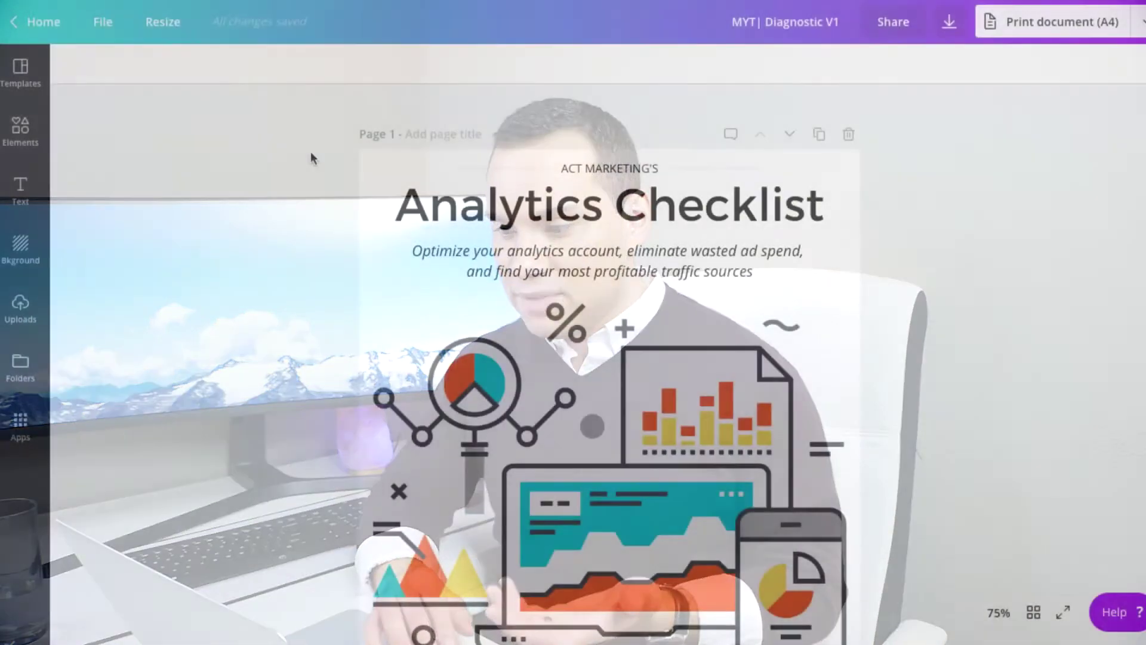
Step: Scroll the Analytics Checklist to Page 4 and select its Demographics and Interest Reports screenshot
scroll(311, 158, down, 2)
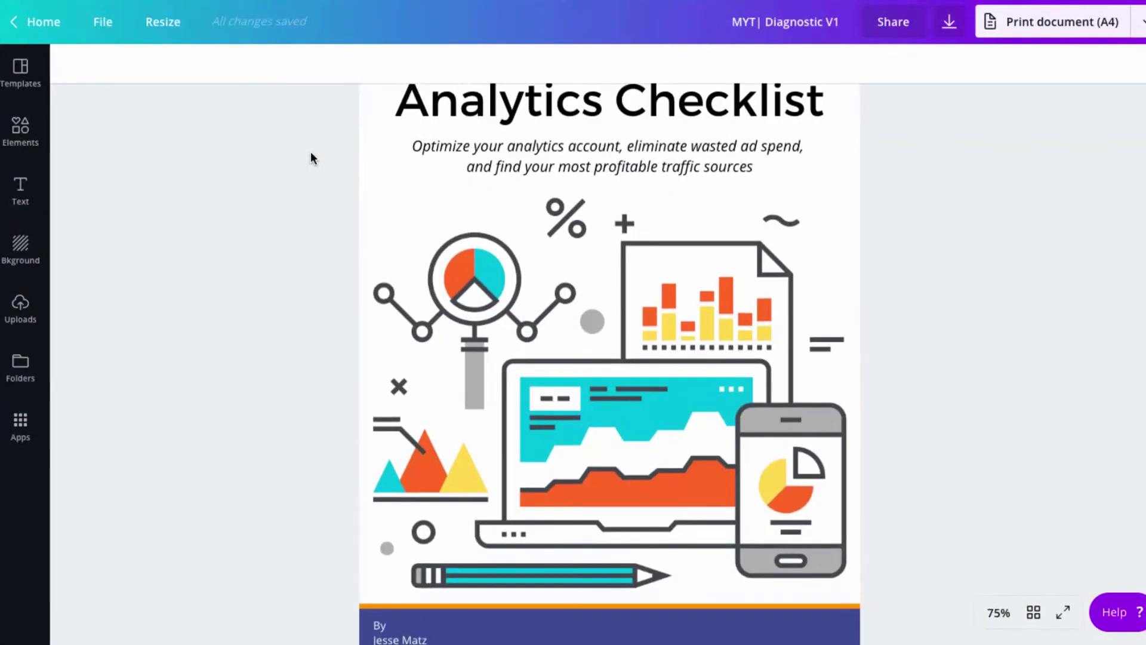
scroll(311, 158, down, 3)
scroll(310, 153, down, 5)
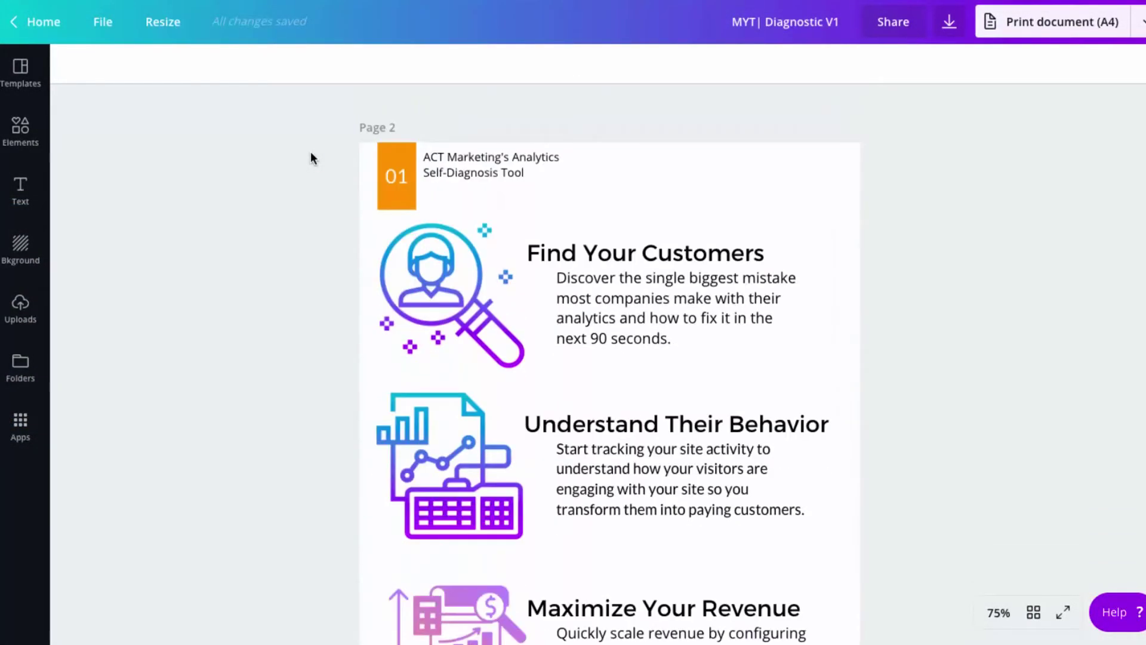
scroll(311, 157, down, 8)
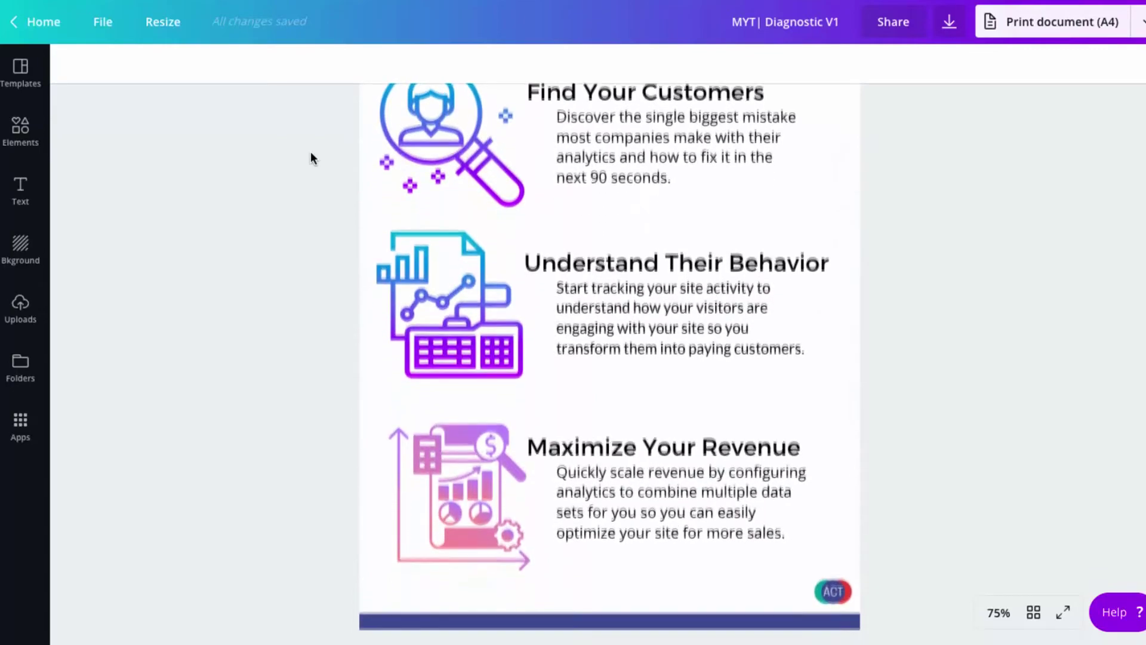
scroll(311, 158, down, 6)
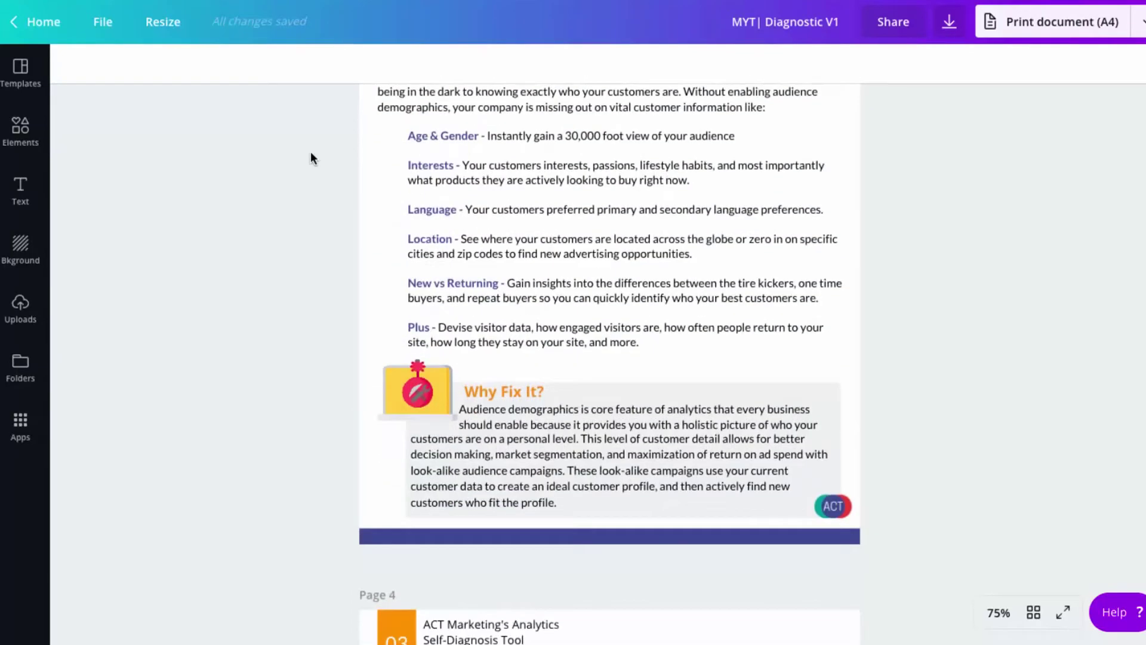
scroll(310, 158, down, 10)
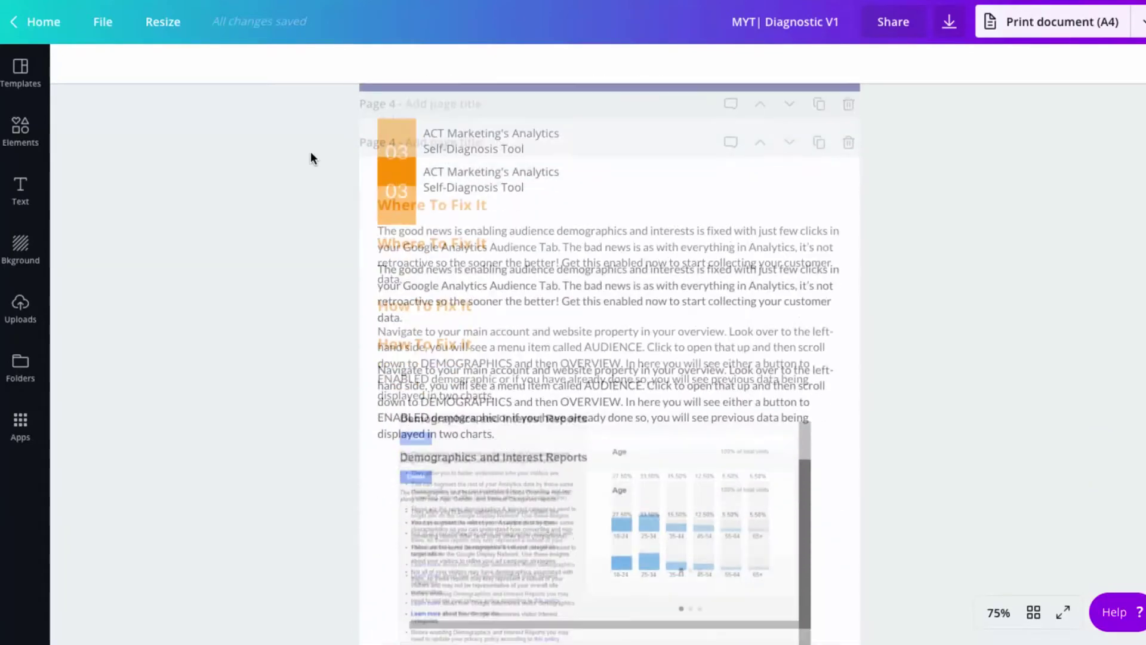
scroll(311, 159, down, 2)
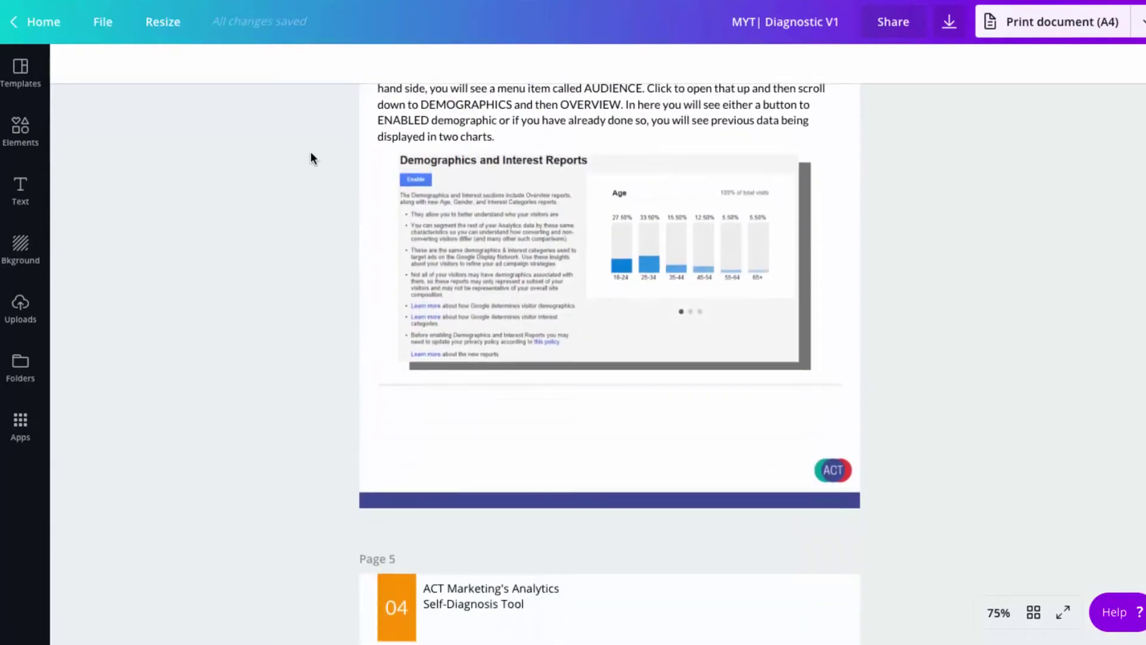
scroll(310, 159, up, 3)
scroll(310, 158, up, 5)
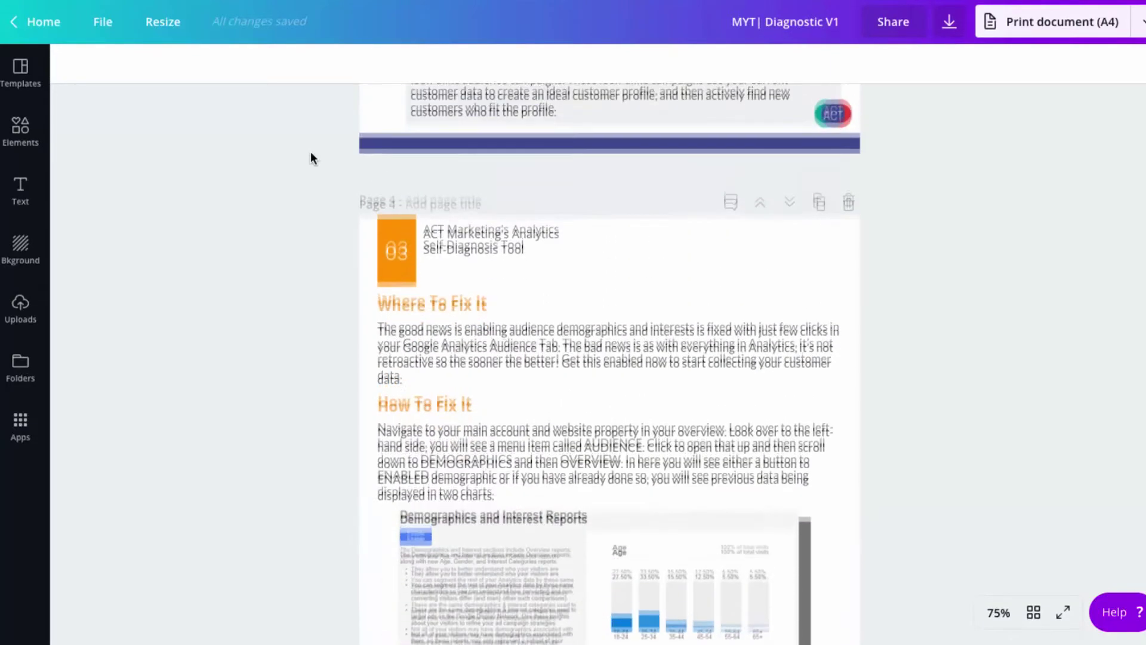
scroll(310, 158, down, 4)
scroll(310, 158, down, 2)
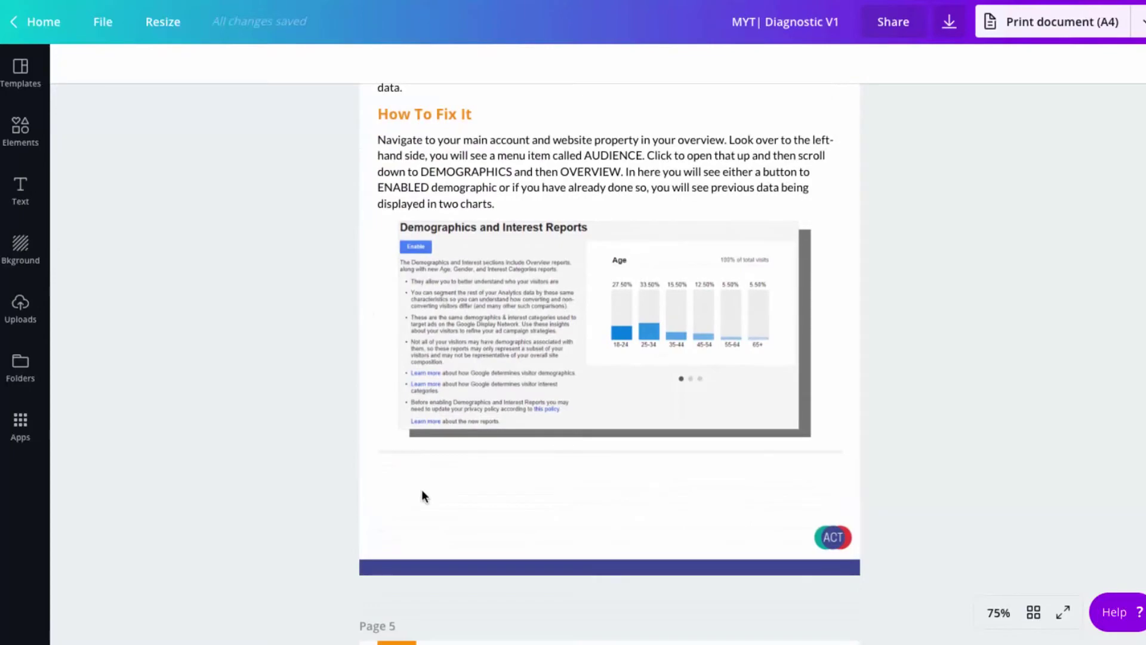
scroll(508, 513, up, 4)
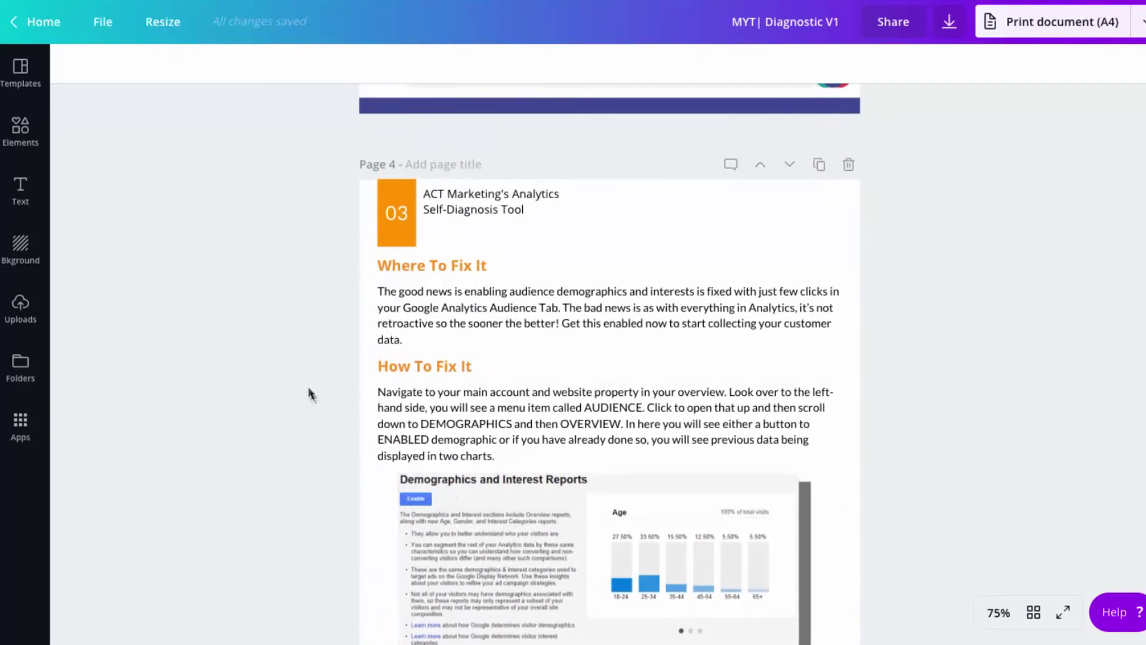
scroll(308, 382, down, 5)
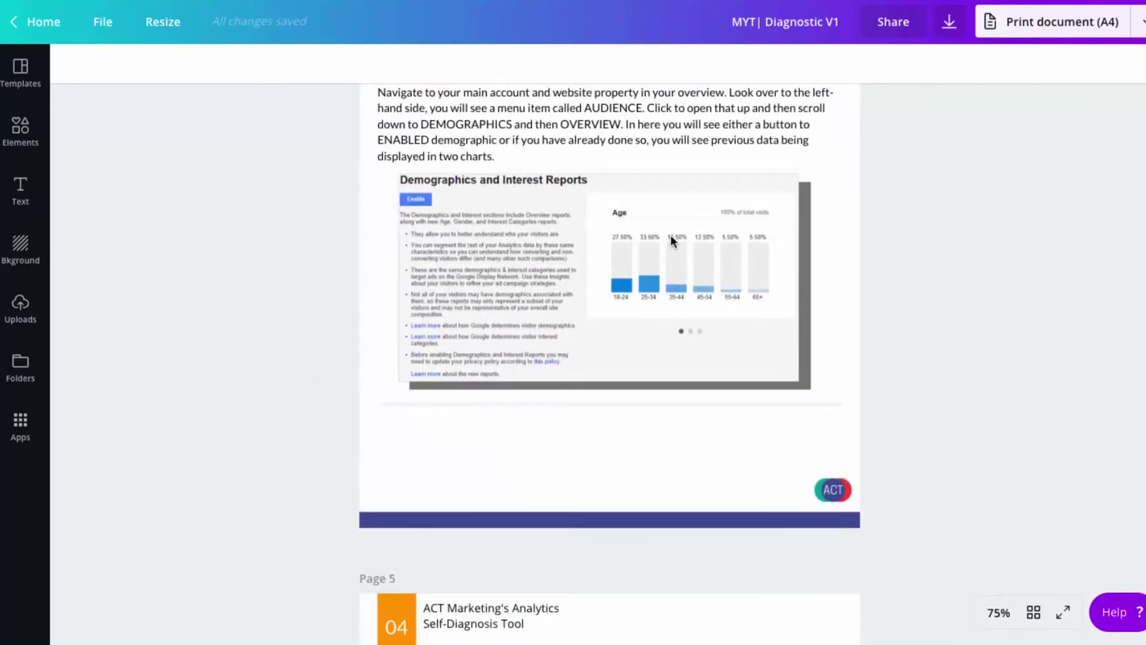
click(804, 282)
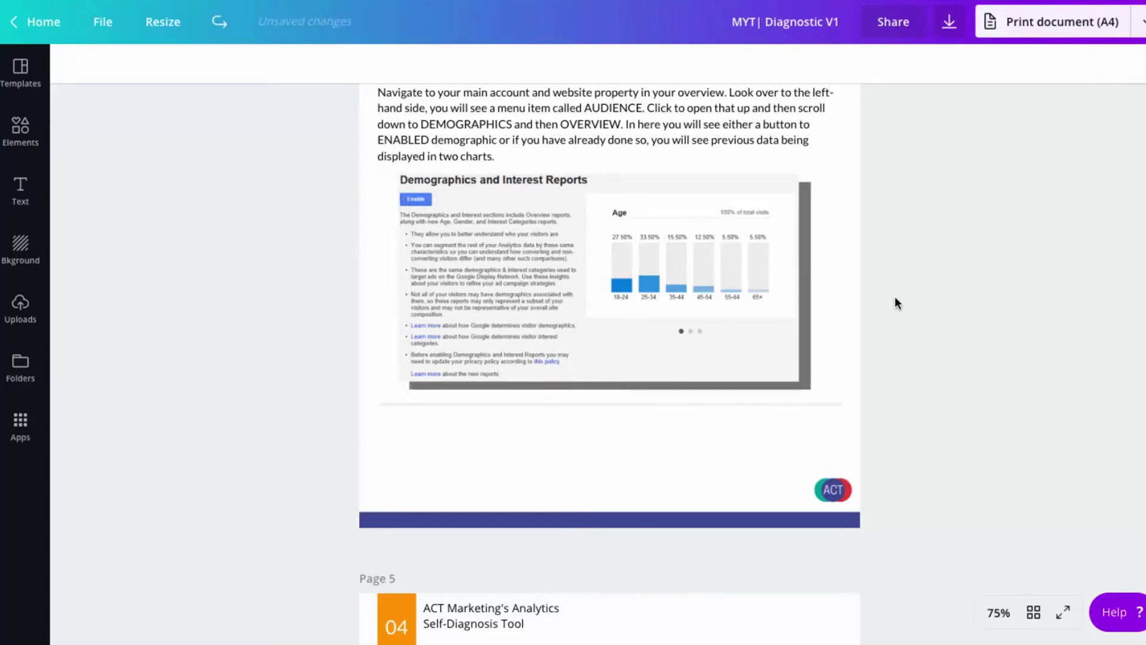
scroll(894, 304, down, 10)
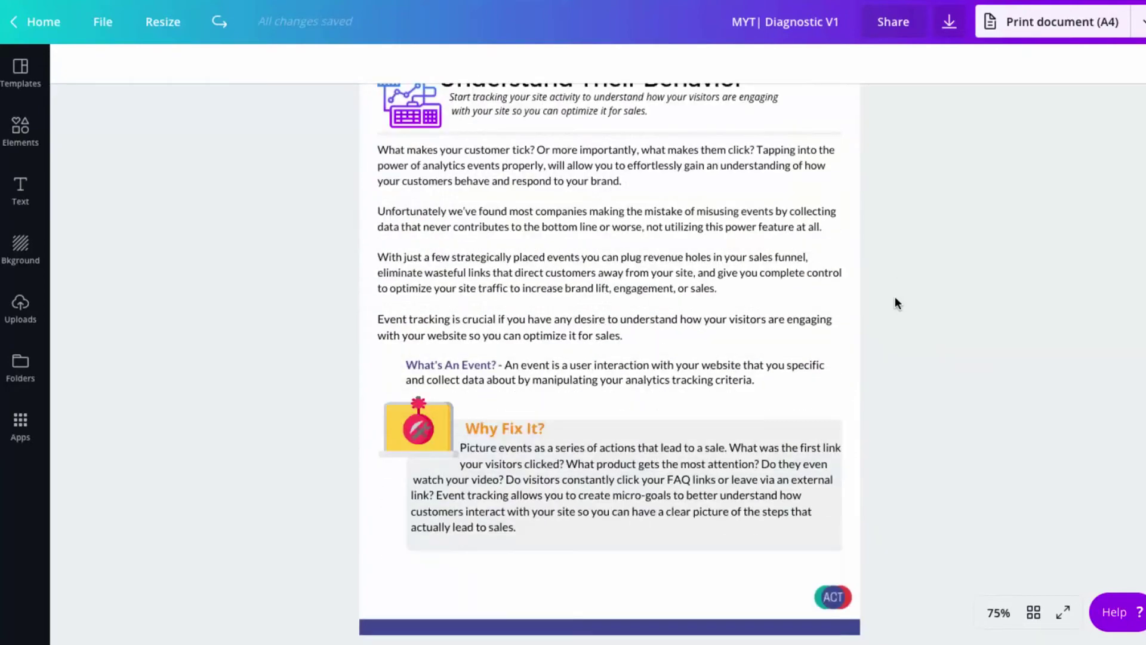
Step: Scroll through checklist pages 5–9 down to We're Here To Help, then back up
scroll(894, 303, down, 3)
scroll(894, 303, up, 4)
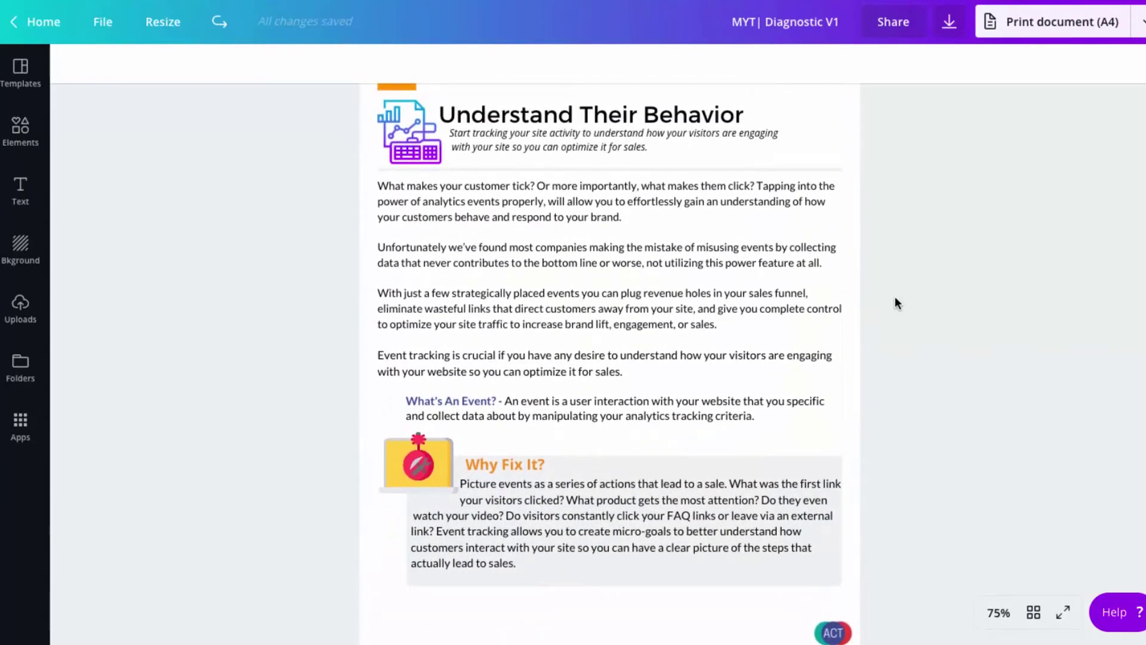
scroll(895, 302, down, 2)
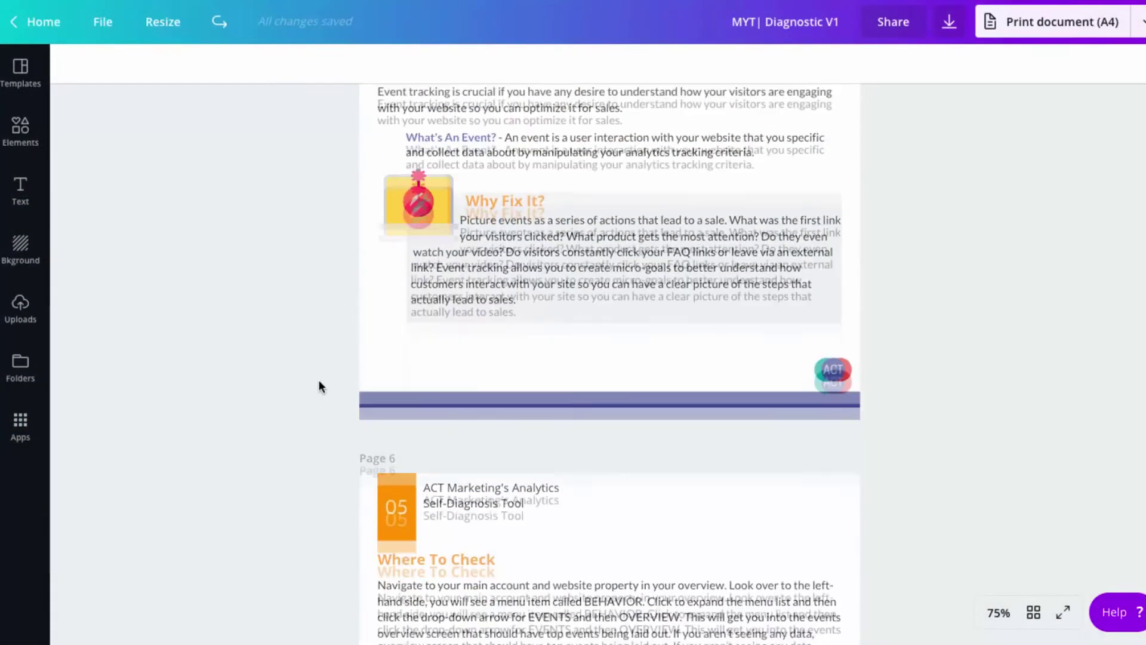
scroll(318, 381, down, 3)
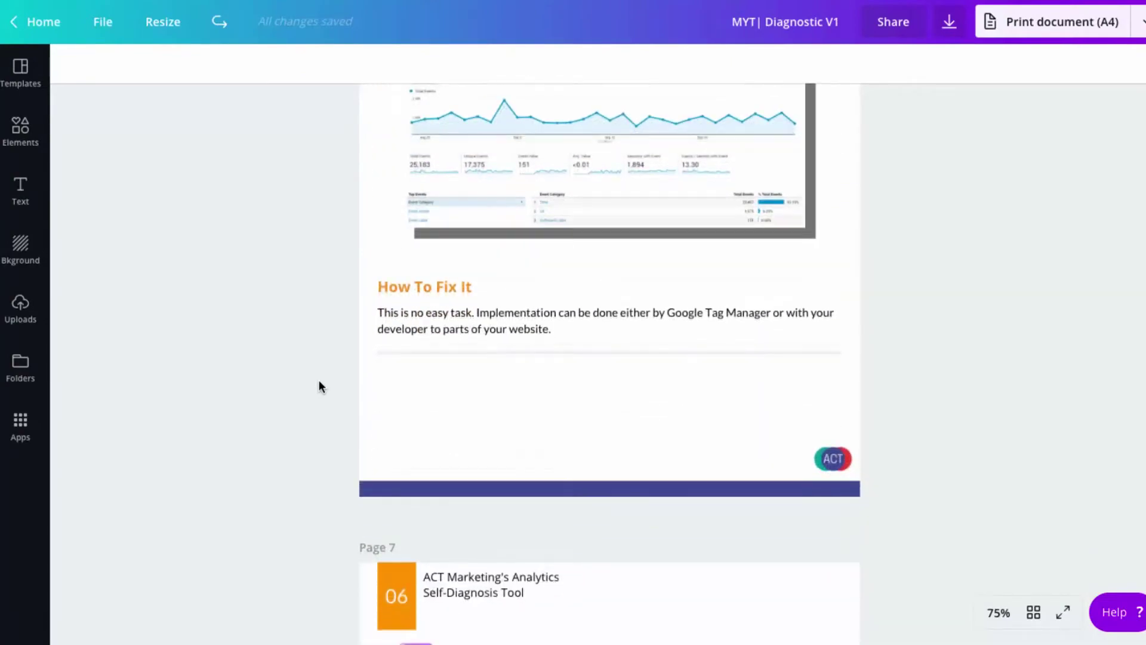
scroll(319, 382, down, 14)
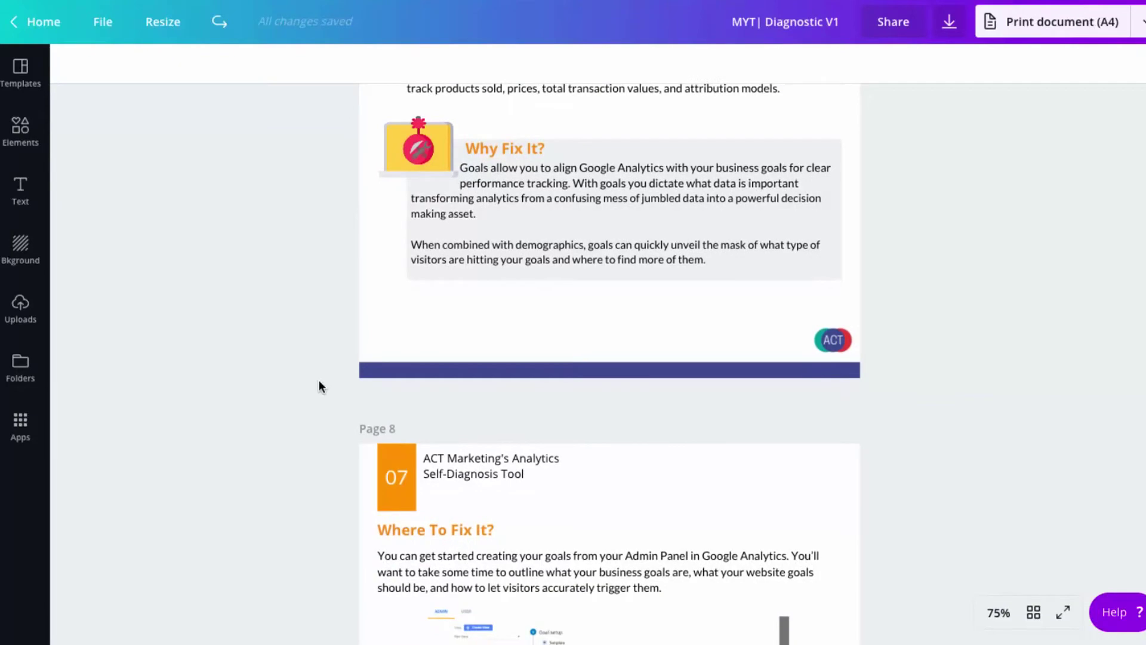
scroll(318, 385, up, 1)
scroll(319, 382, down, 9)
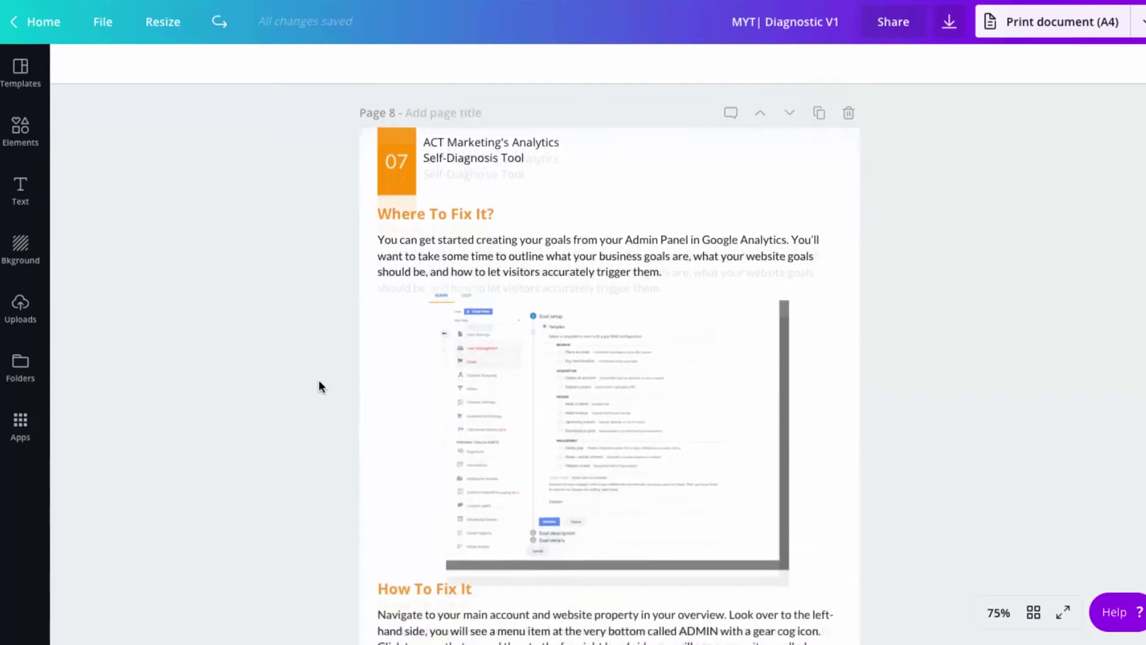
scroll(319, 383, down, 10)
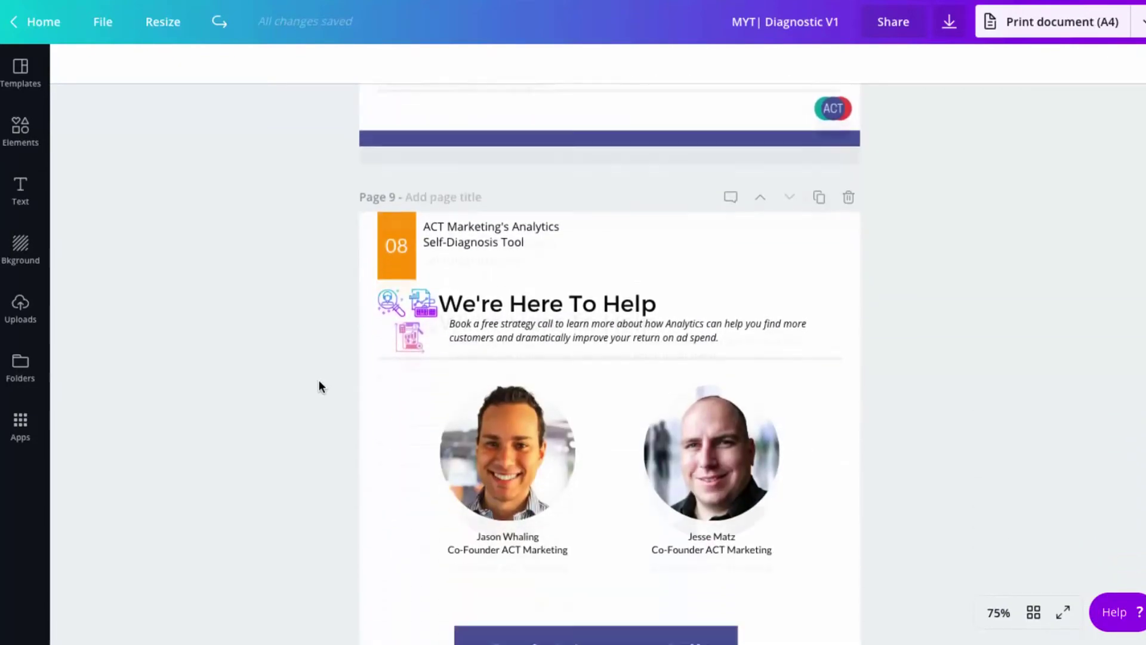
scroll(315, 236, up, 20)
scroll(315, 236, up, 20)
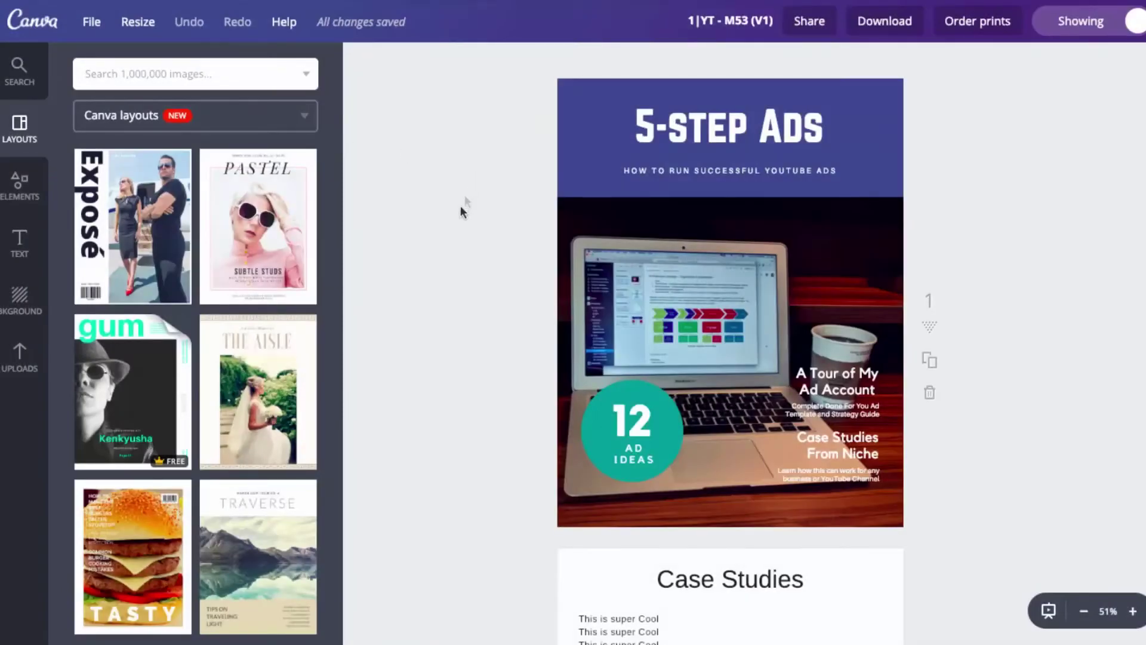
Step: Scroll past the Case Studies and ACT Goal Setting Blueprint designs to the Video Marketing Playbook cover
scroll(458, 214, down, 12)
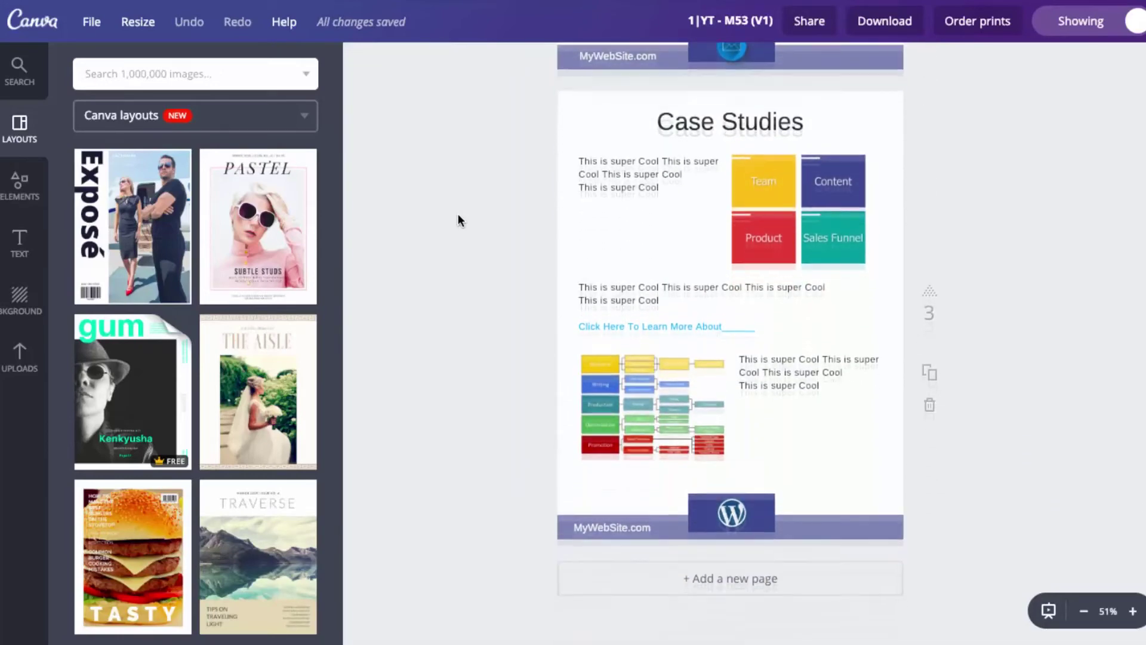
scroll(457, 213, up, 8)
scroll(458, 214, up, 7)
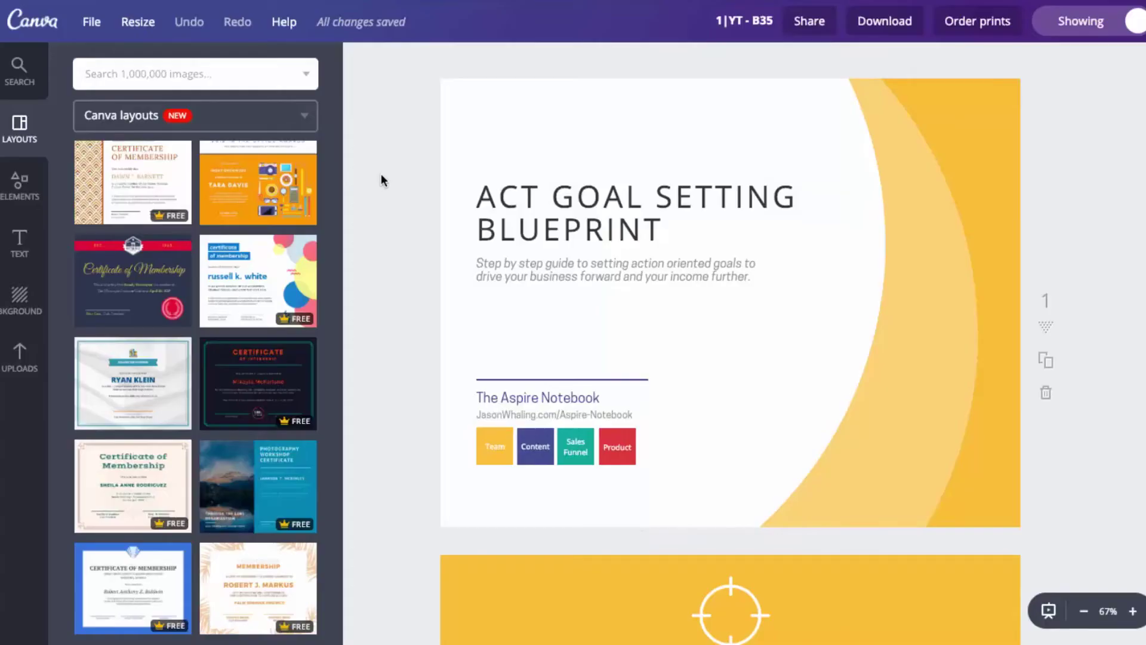
scroll(381, 173, down, 8)
scroll(381, 175, down, 15)
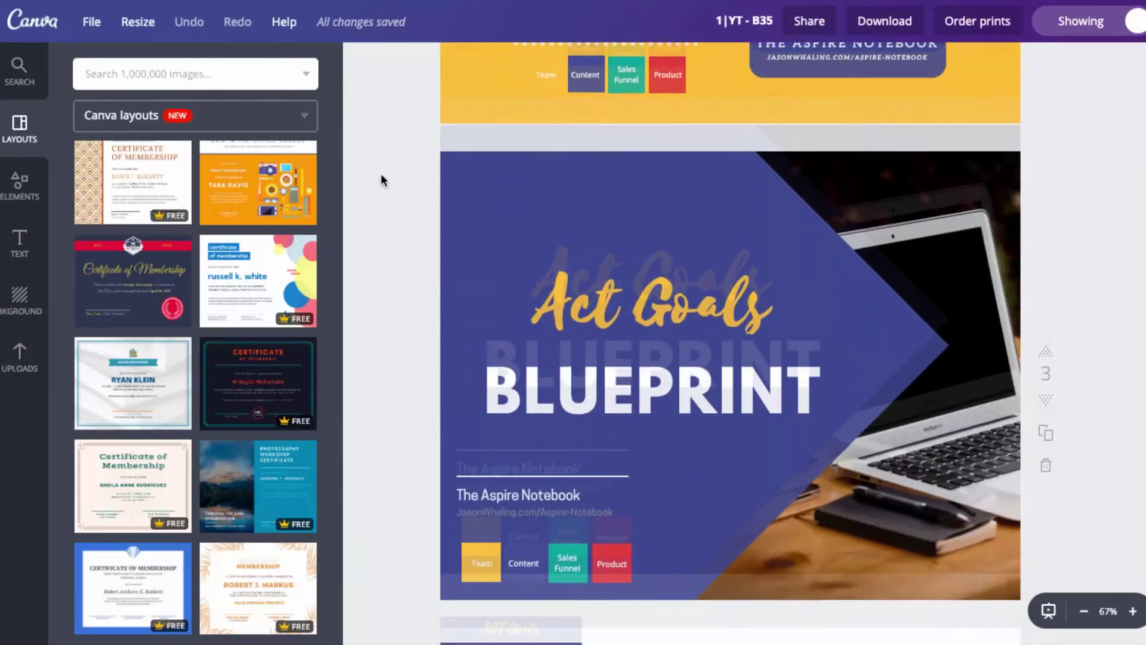
scroll(381, 180, down, 12)
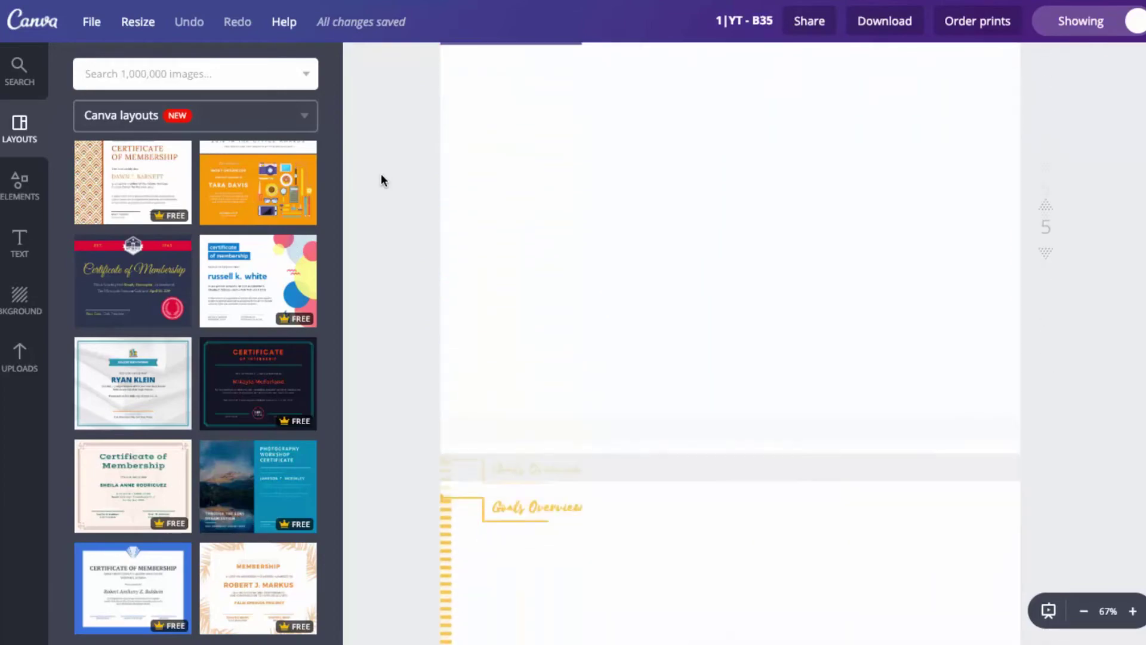
scroll(381, 174, down, 18)
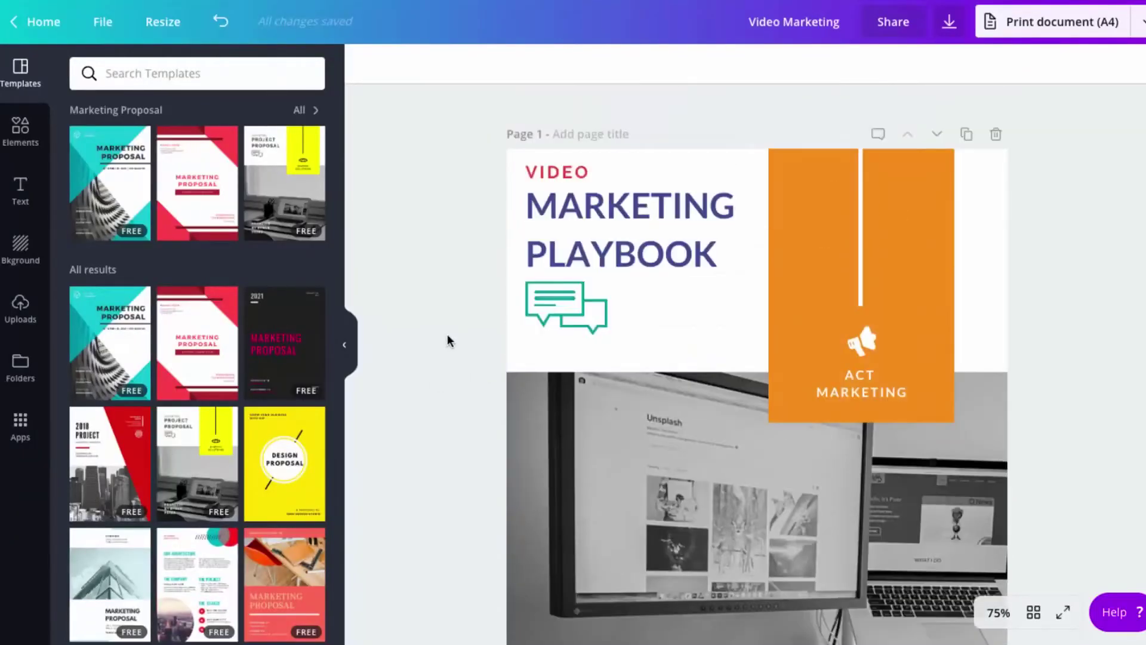
Step: Add a new blank page 4 after page 3
scroll(447, 335, down, 20)
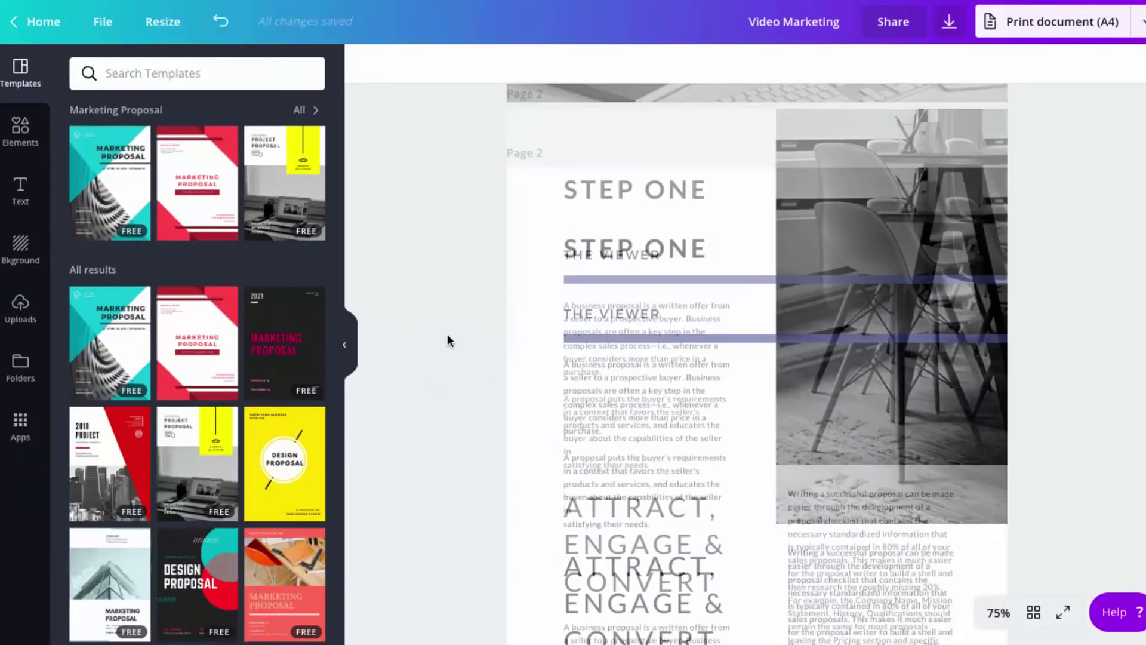
scroll(457, 358, down, 10)
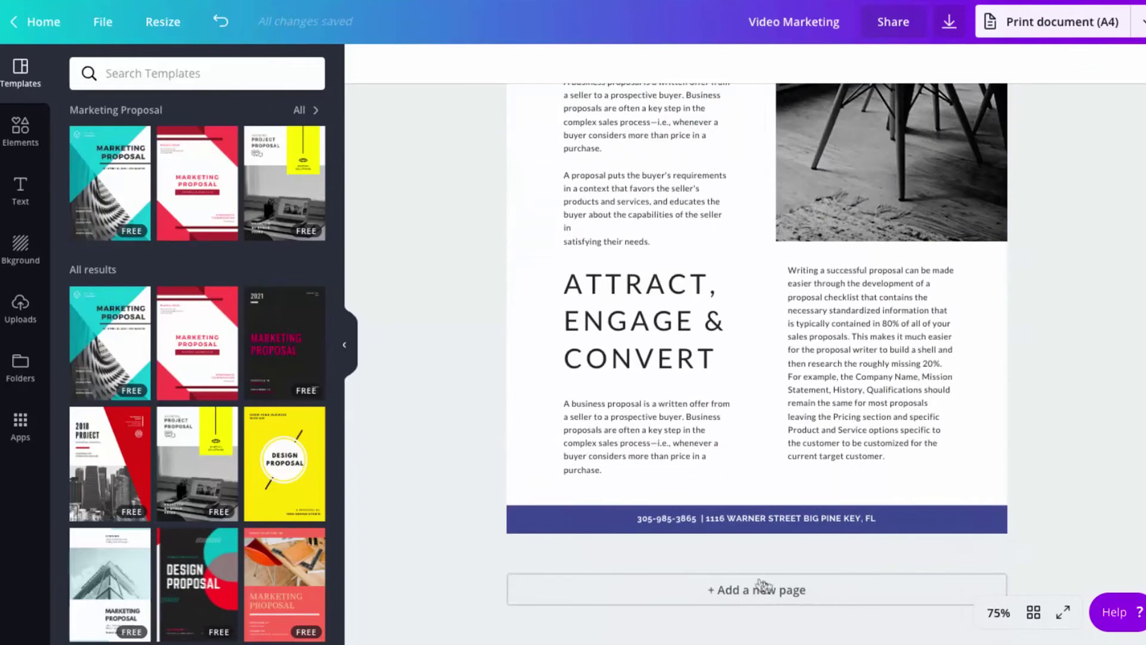
click(768, 588)
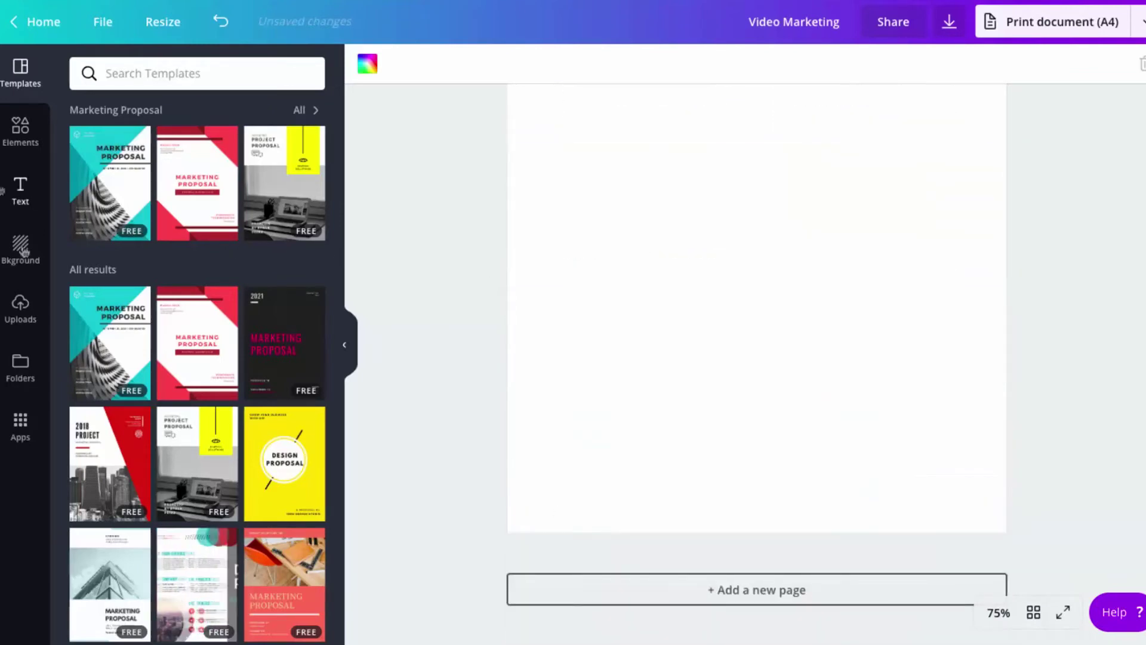
Step: Place a square shape at page 4's top-left and make it a full-width dark blue band
click(20, 127)
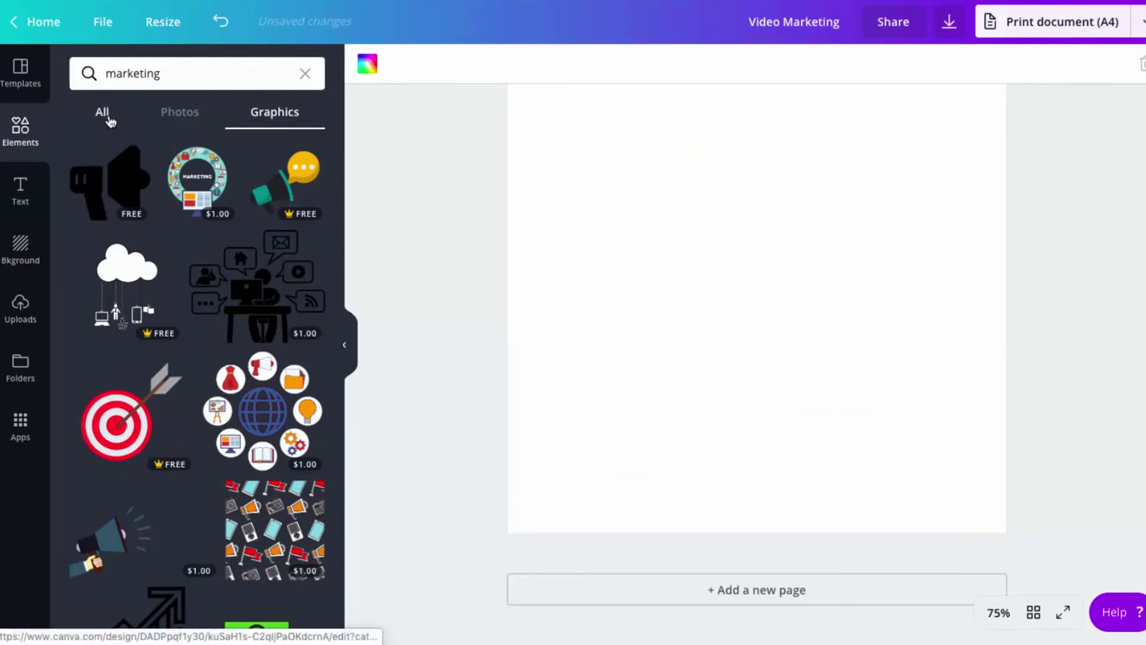
click(106, 119)
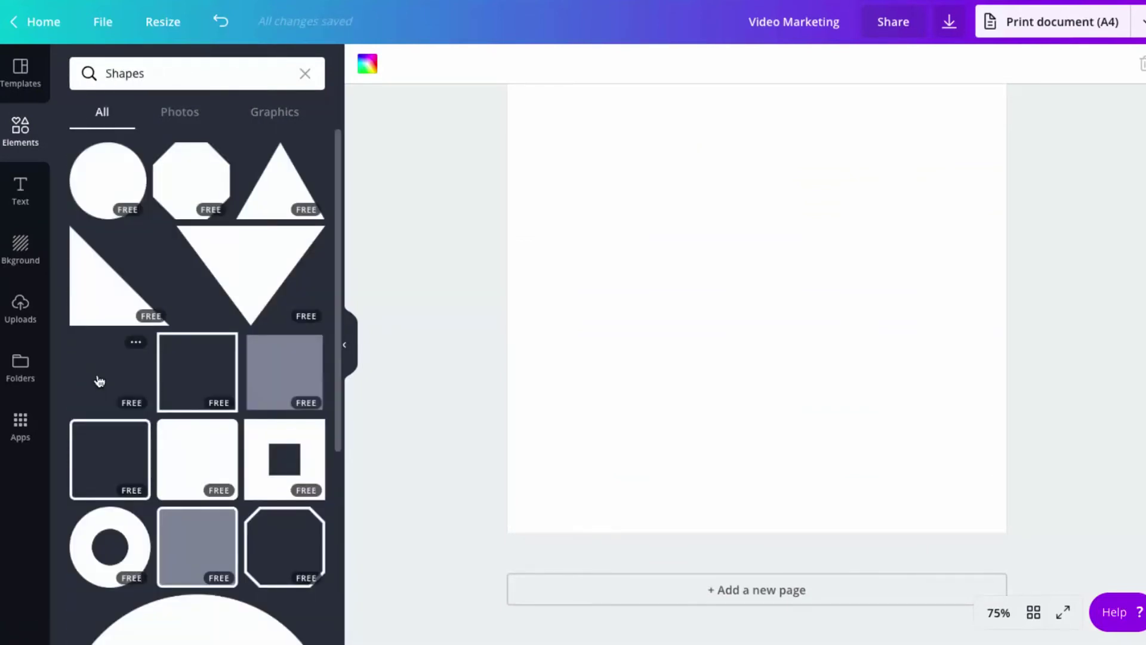
click(99, 381)
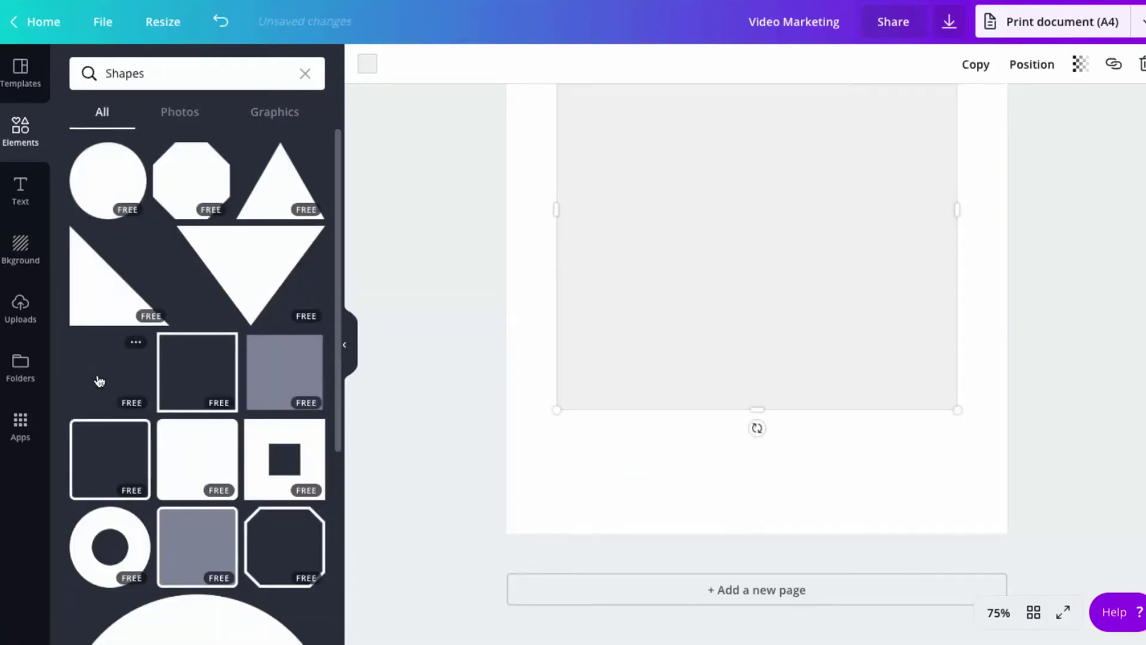
scroll(807, 353, up, 2)
scroll(808, 353, up, 2)
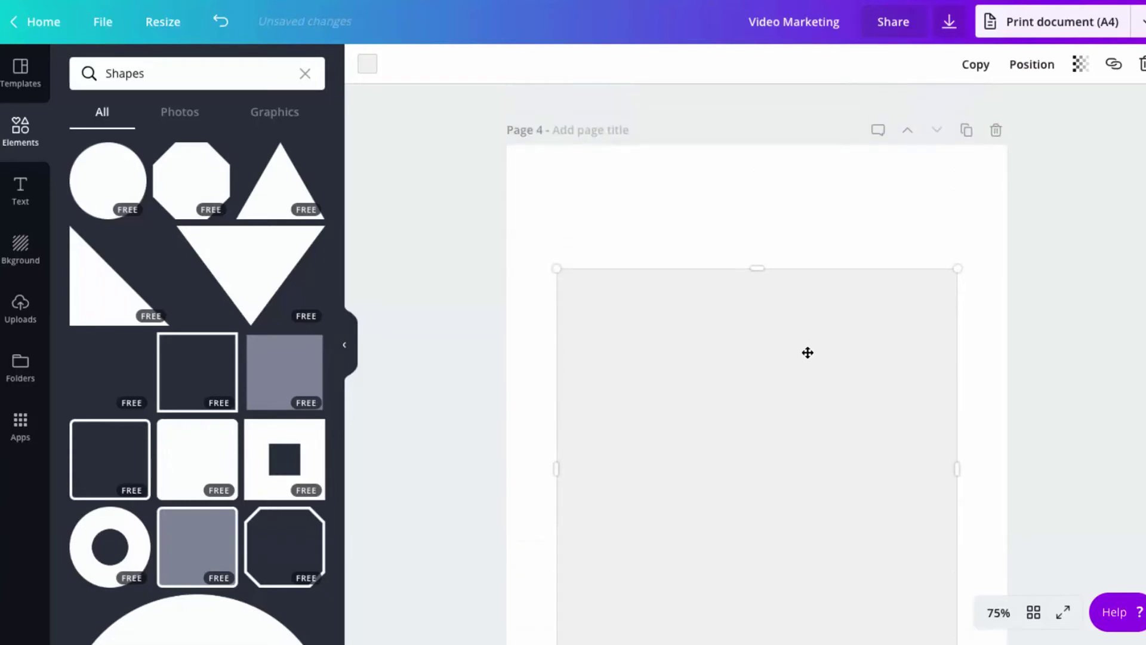
drag(736, 416, 687, 291)
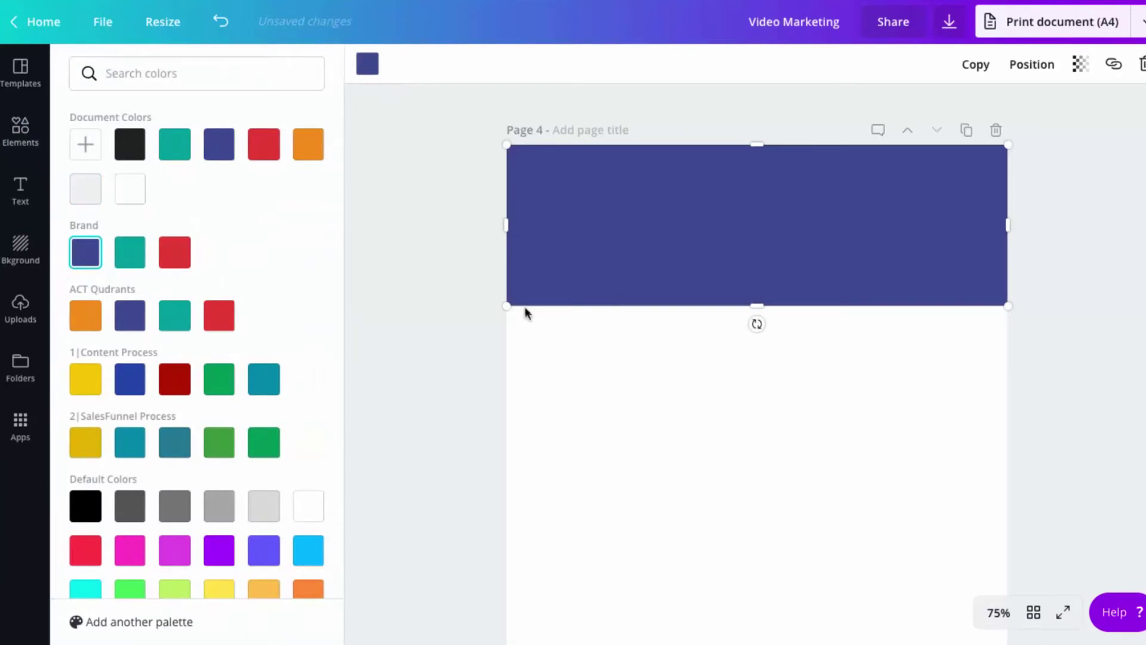
click(448, 338)
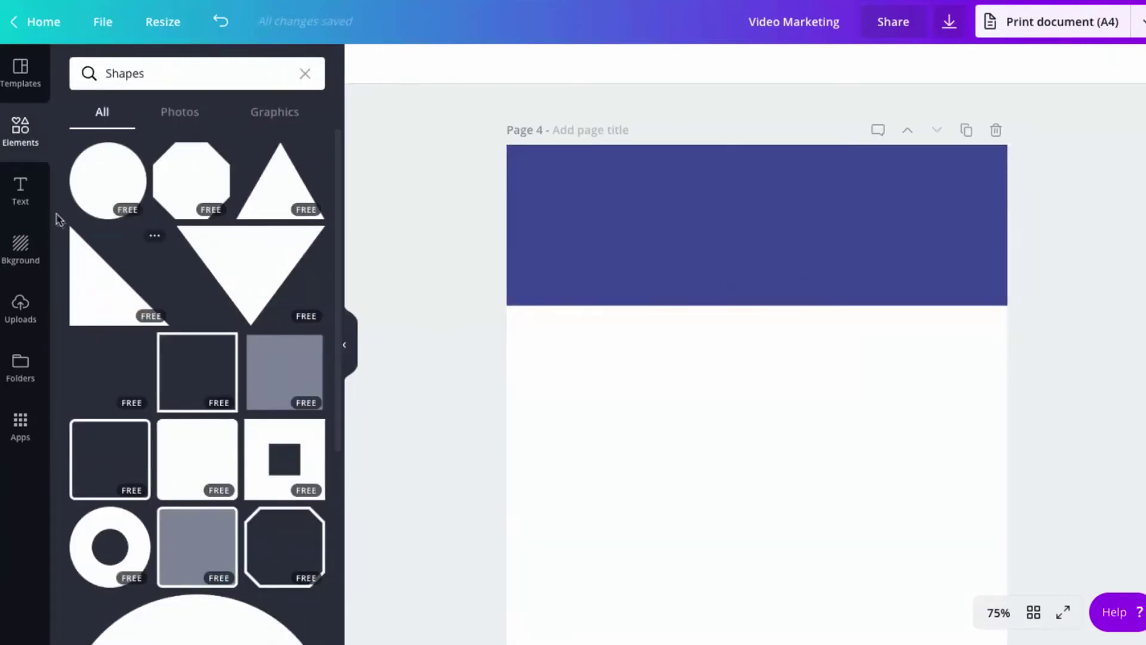
Step: Add a heading-and-subtitle text pairing, with Lato heading font and Montserrat subtitle font
click(31, 207)
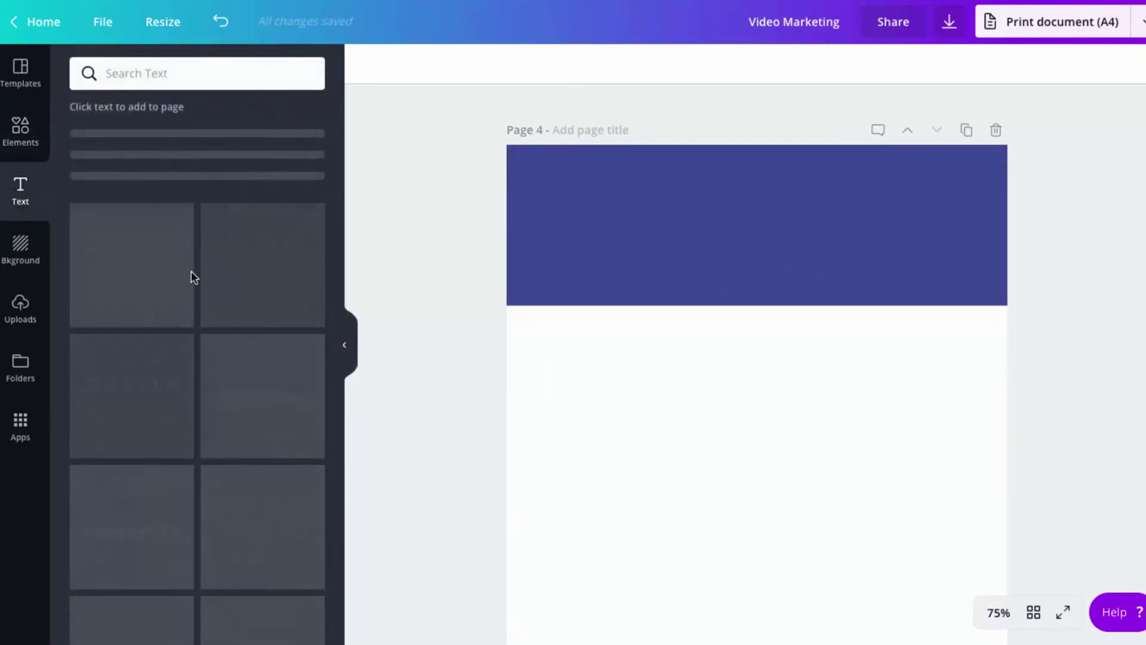
scroll(248, 331, down, 6)
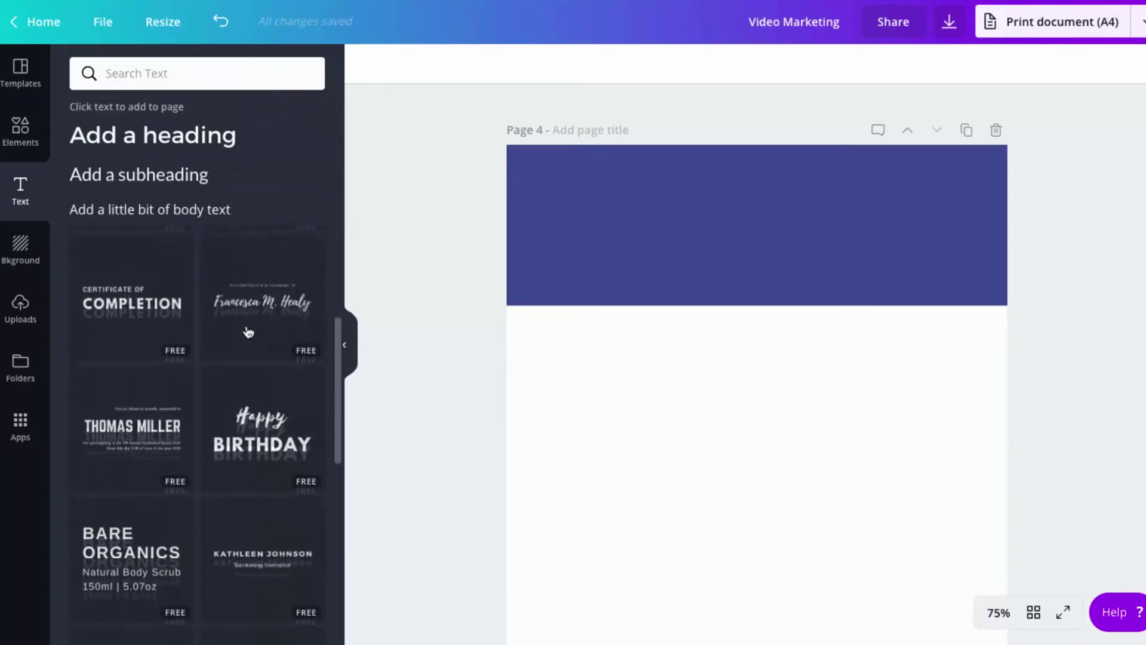
scroll(179, 388, down, 7)
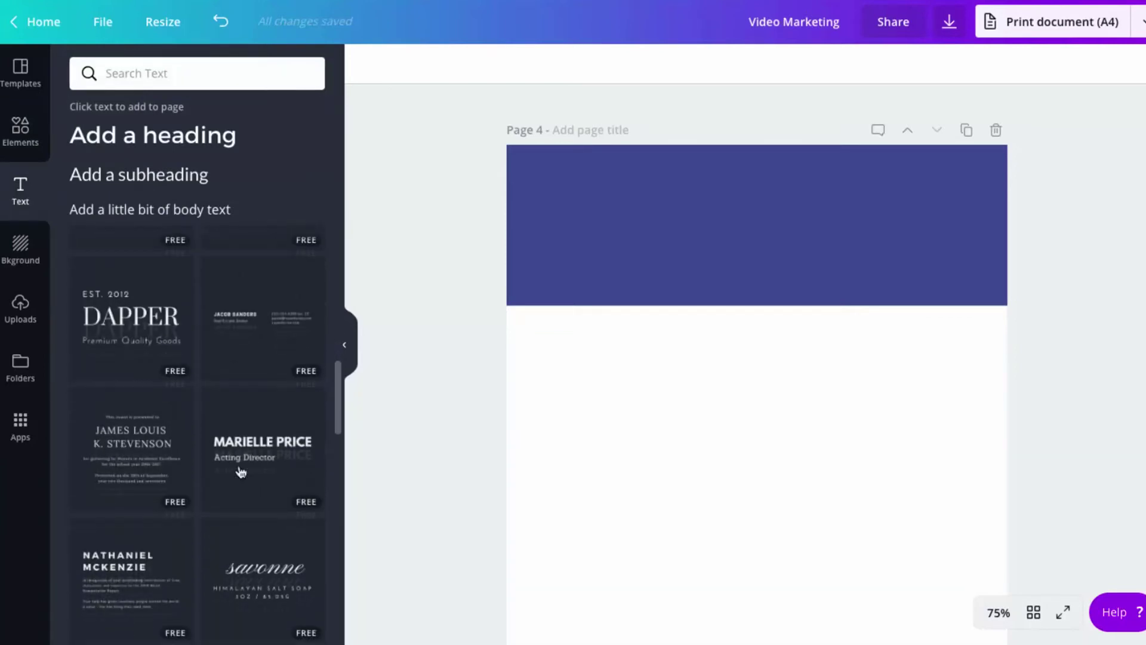
scroll(242, 485, down, 2)
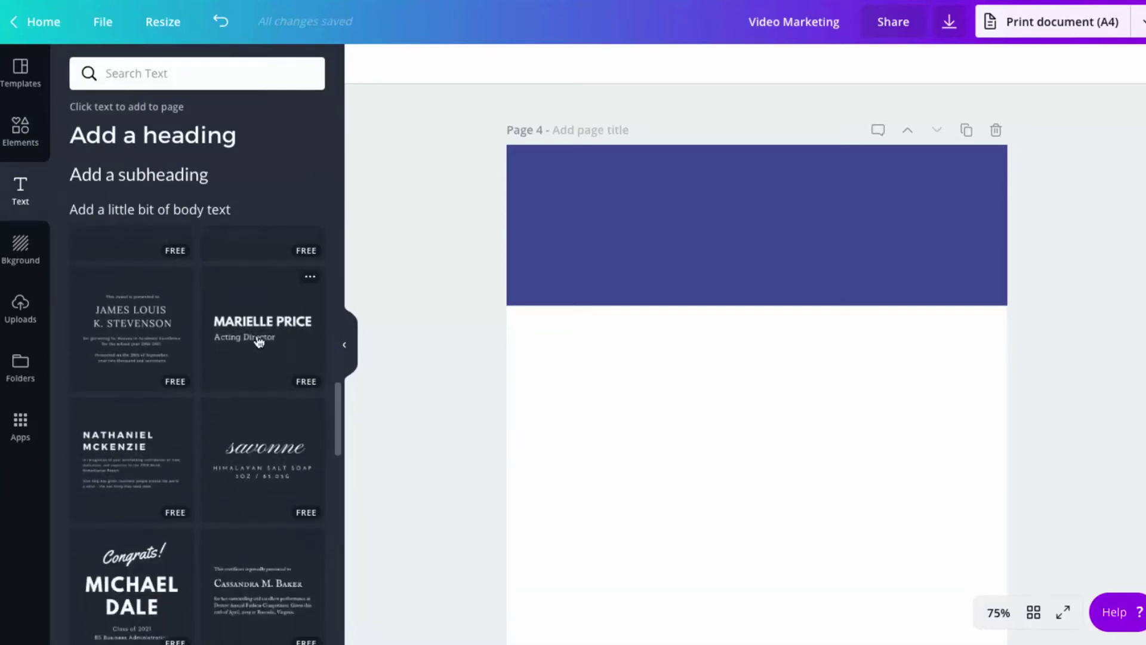
click(313, 330)
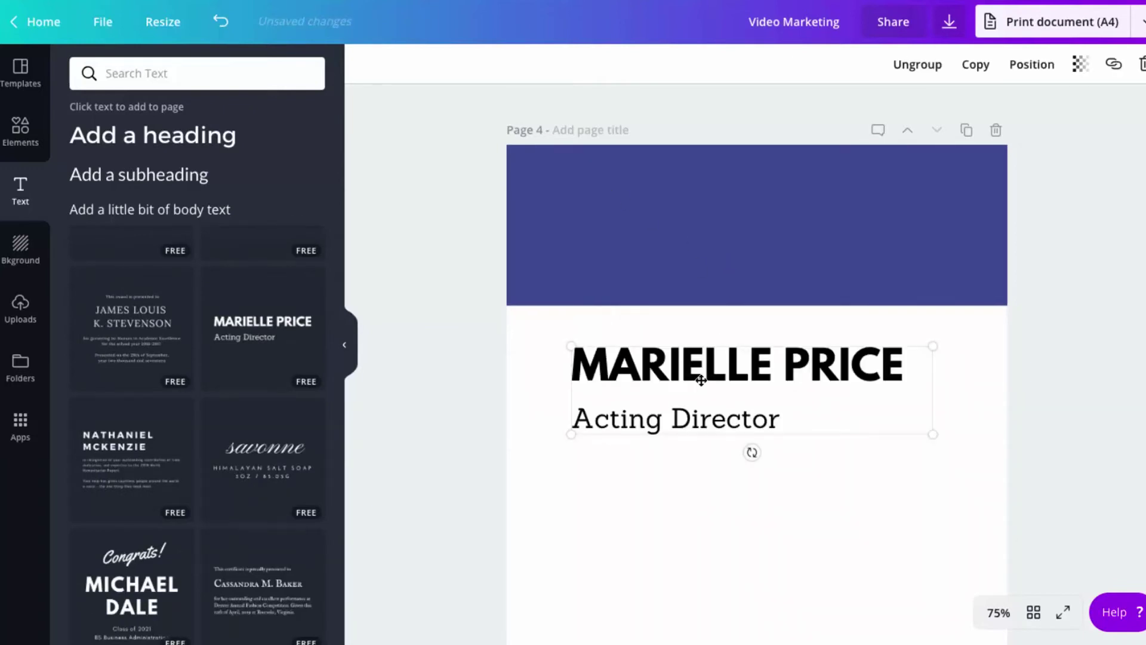
double_click(728, 366)
triple_click(727, 366)
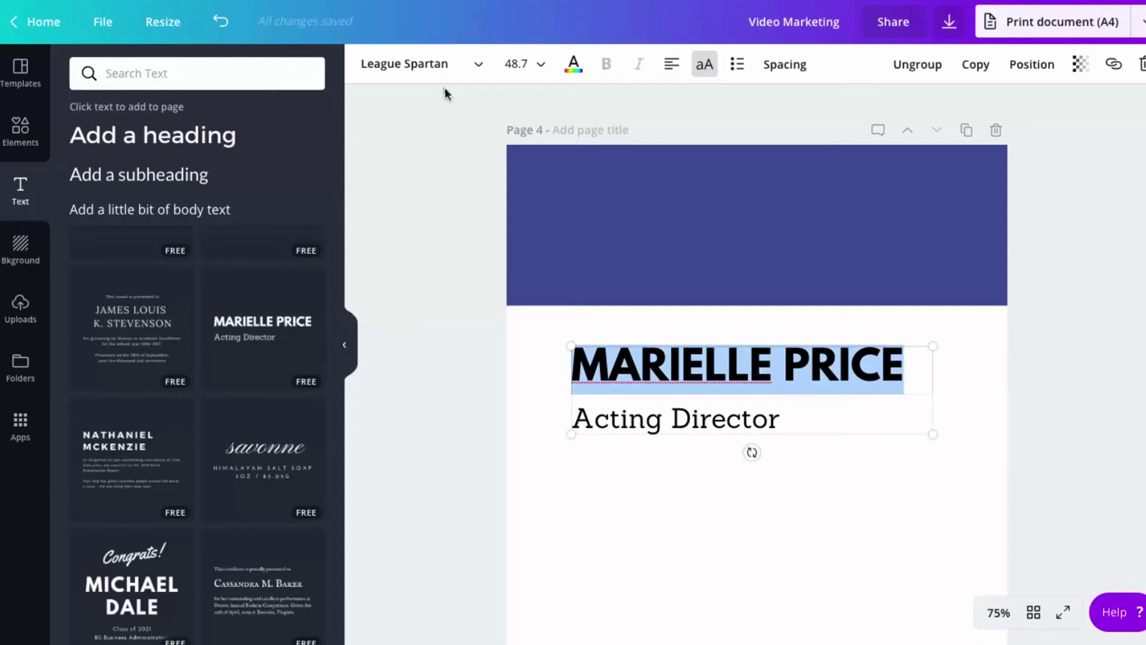
click(442, 64)
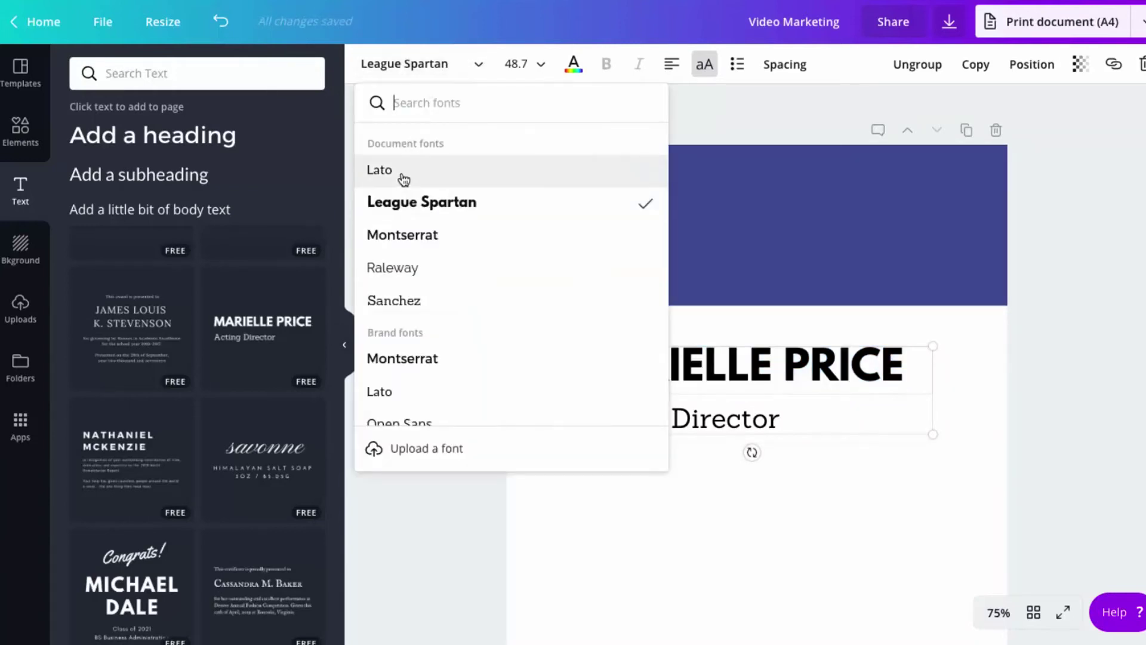
click(403, 179)
triple_click(697, 417)
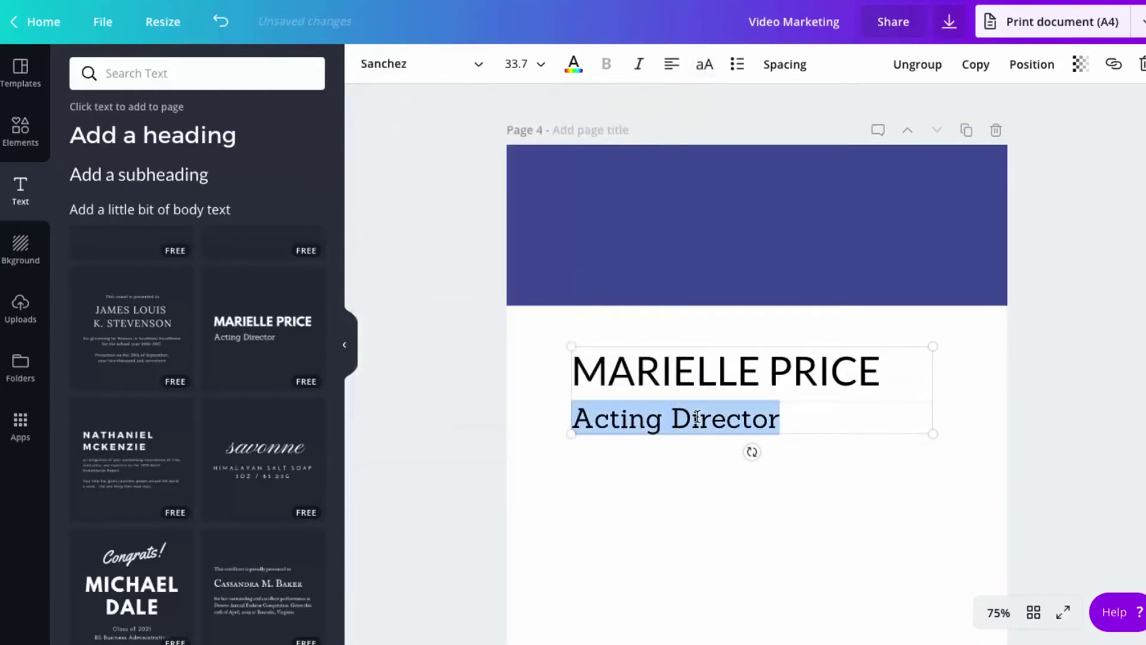
click(466, 73)
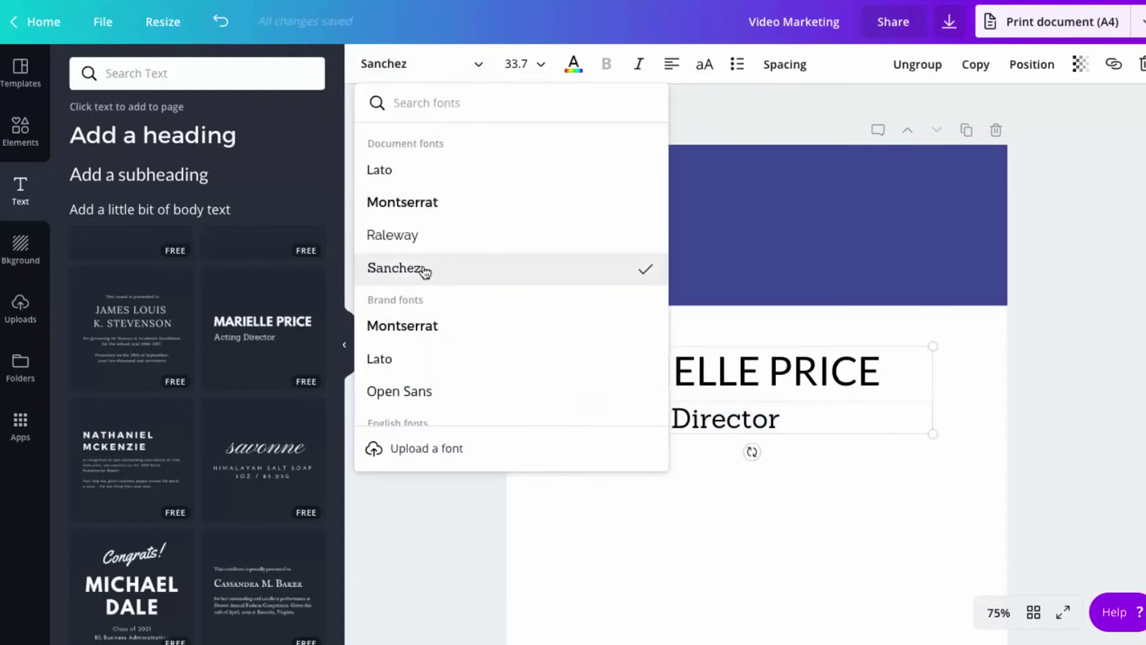
click(449, 348)
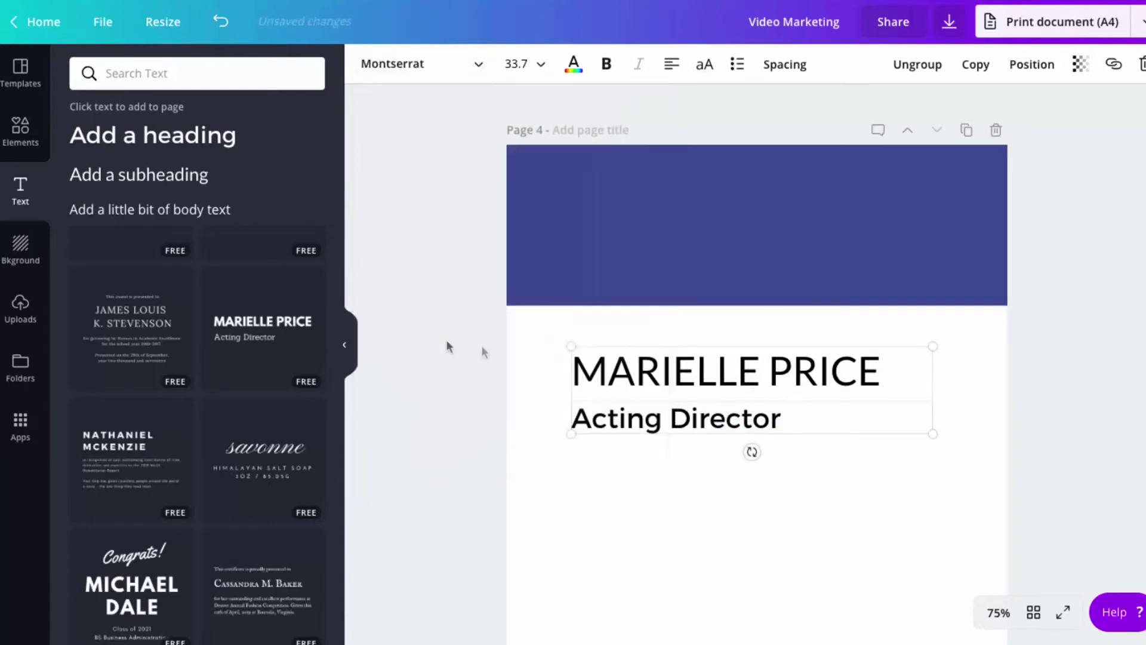
Step: Enlarge the VIDEO MARKETING / Playbook title, ungroup it, and centre both lines on the band
click(742, 378)
triple_click(762, 377)
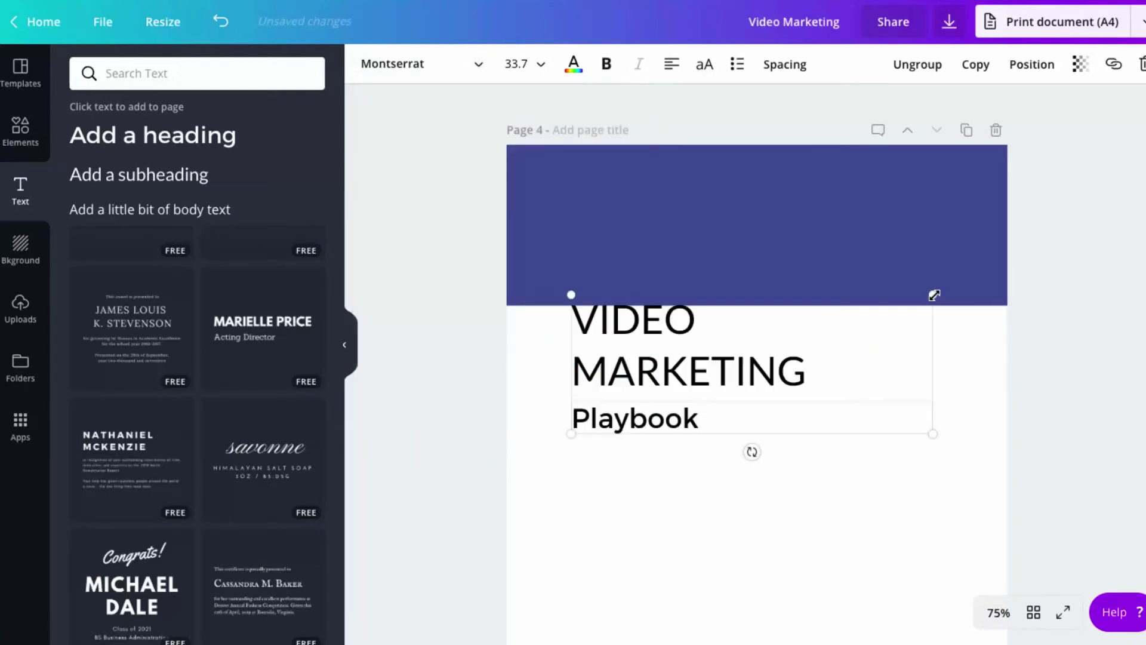
drag(934, 294, 998, 247)
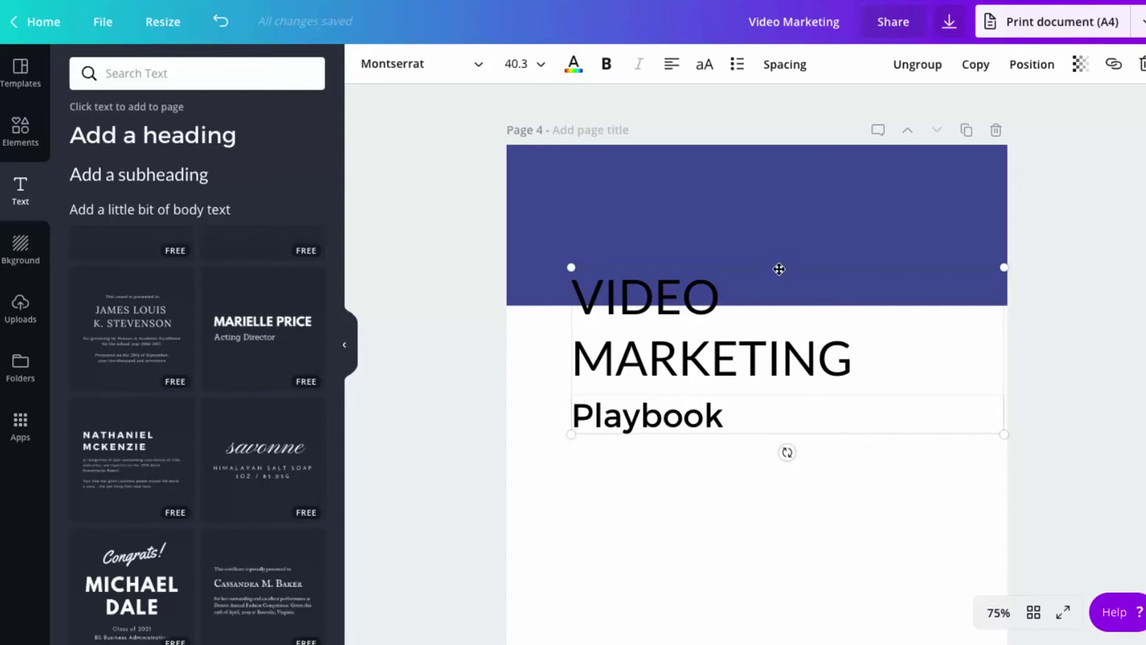
drag(778, 275, 726, 163)
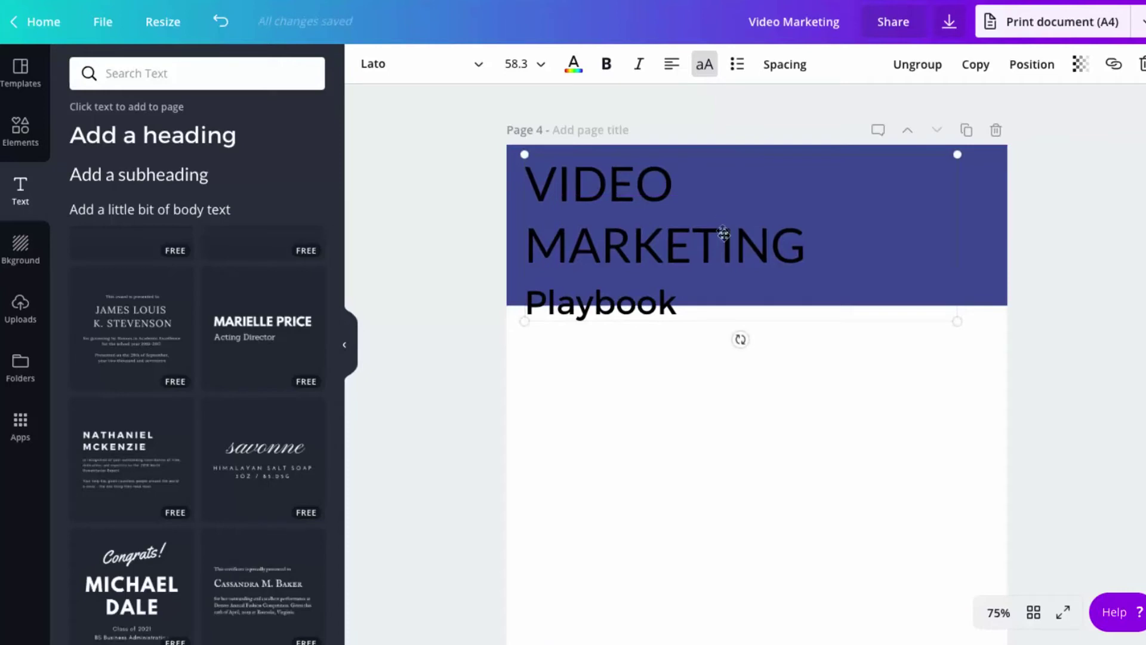
click(927, 65)
click(694, 233)
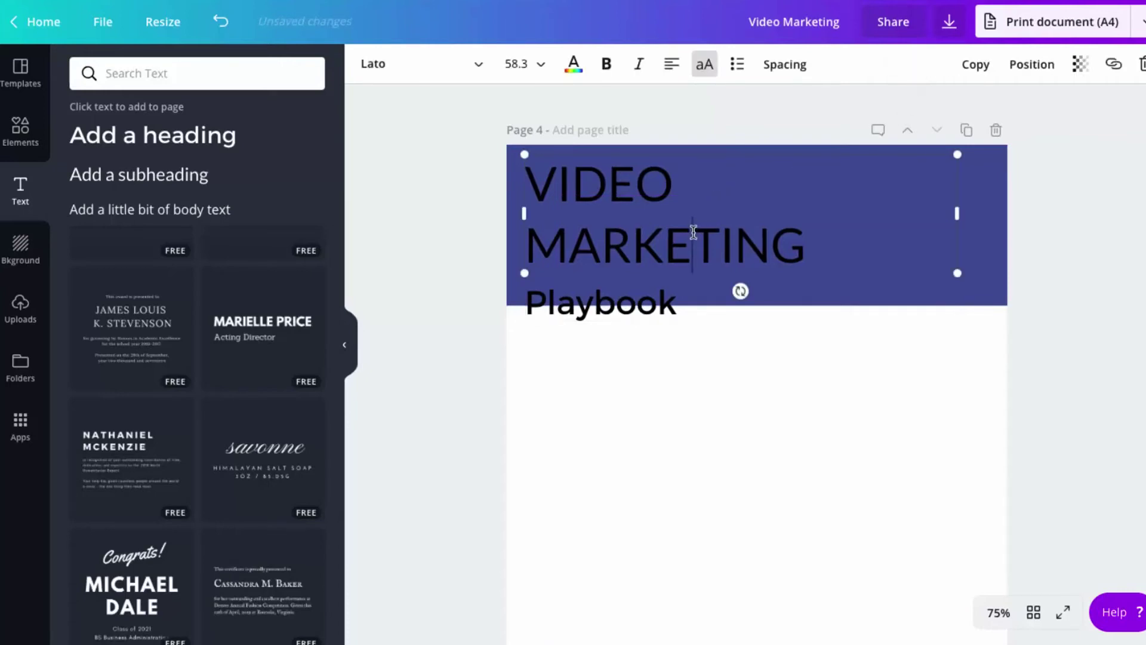
drag(961, 215, 993, 212)
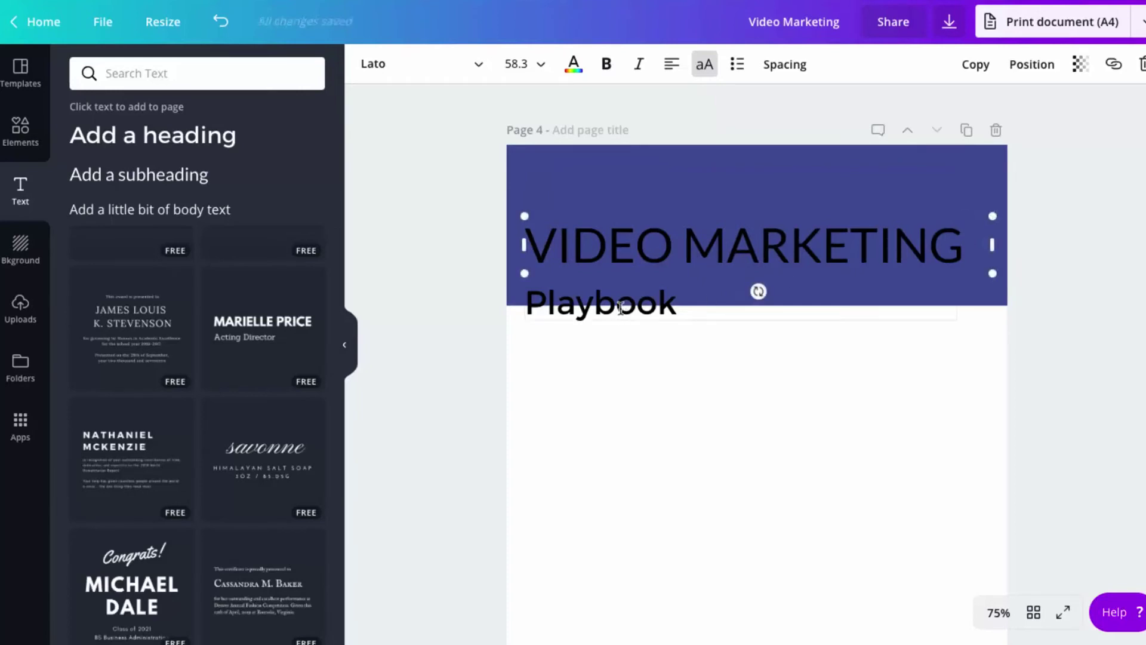
shift+click(621, 308)
drag(649, 263, 652, 218)
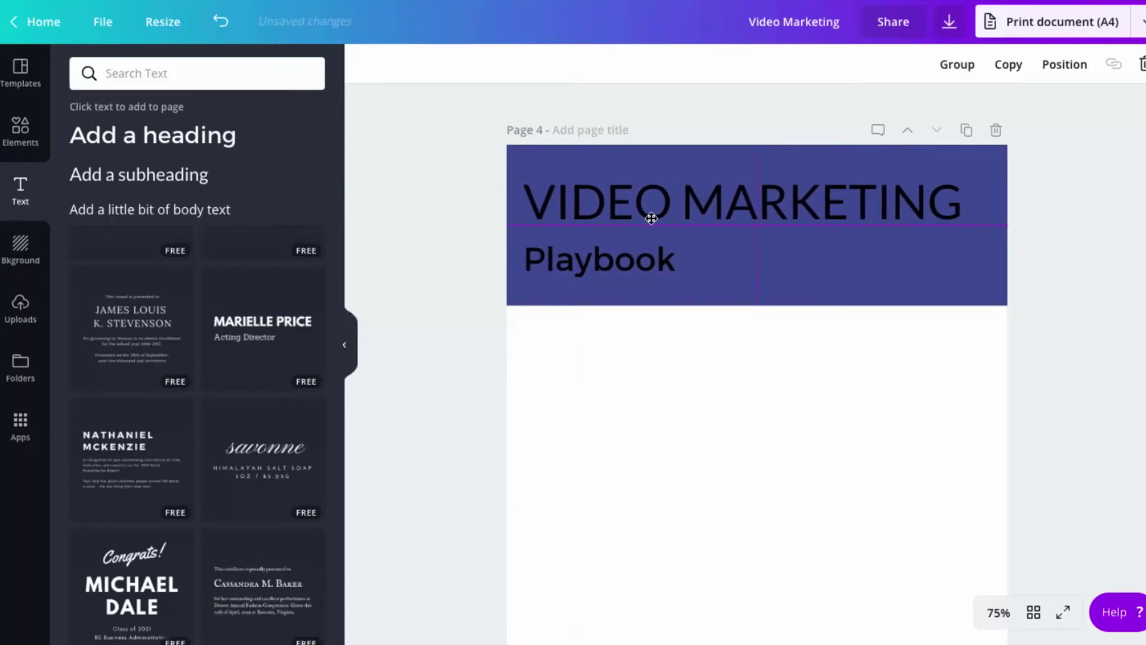
Step: Centre-align the Playbook subtitle and make the title text white
click(663, 264)
click(663, 264)
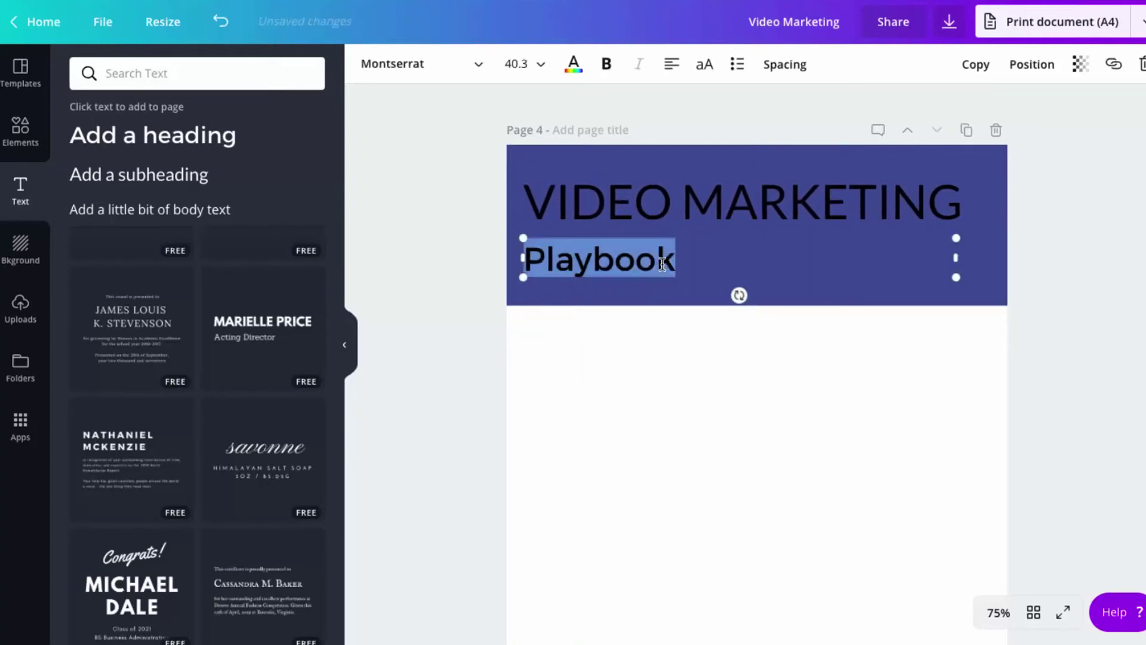
click(673, 65)
click(711, 106)
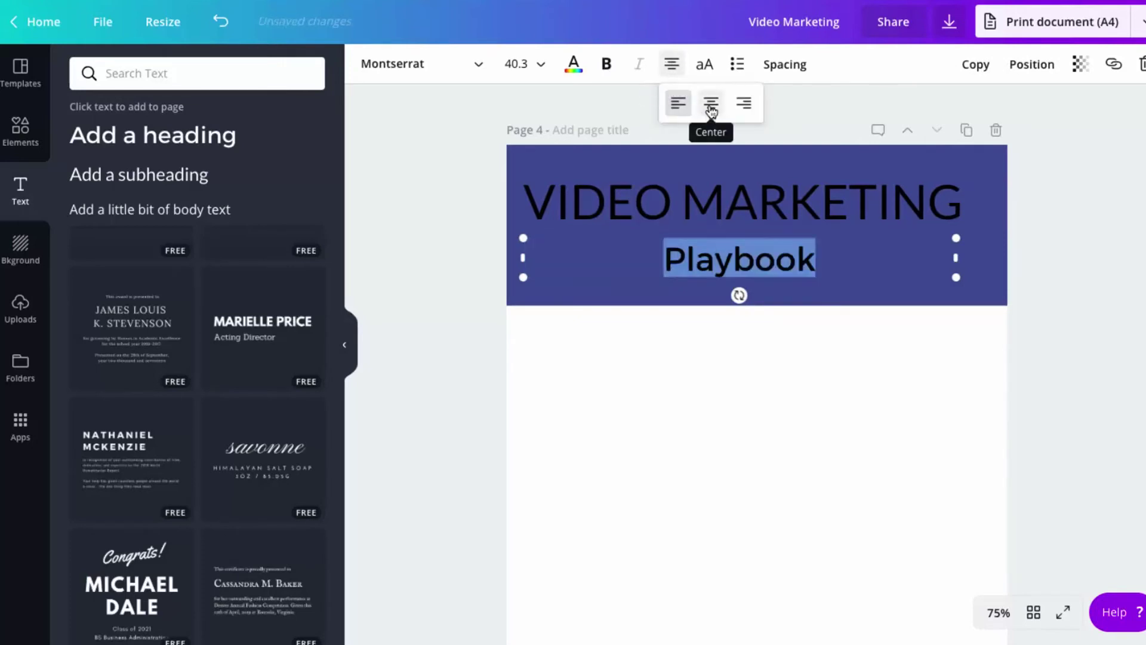
click(574, 70)
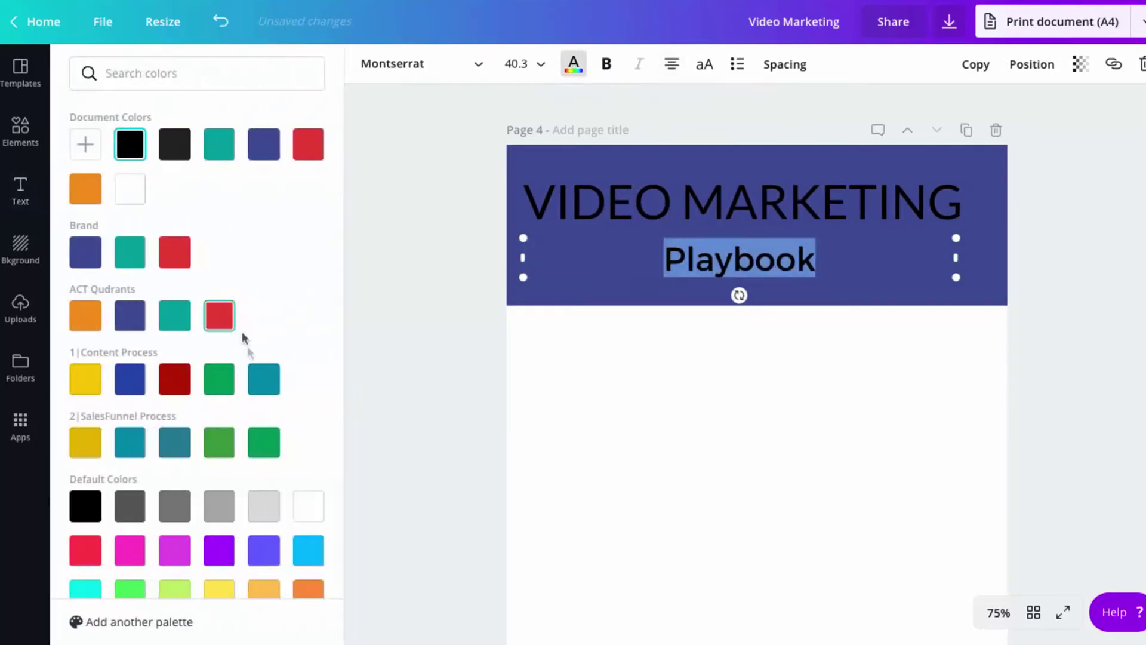
click(142, 192)
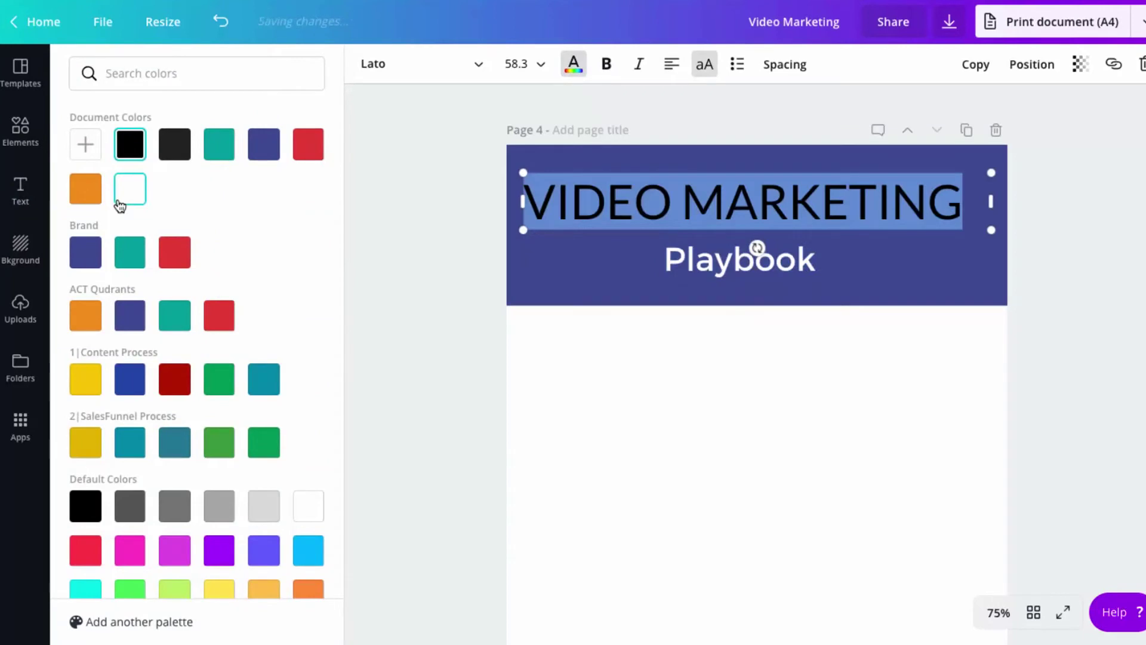
click(455, 345)
scroll(774, 447, down, 5)
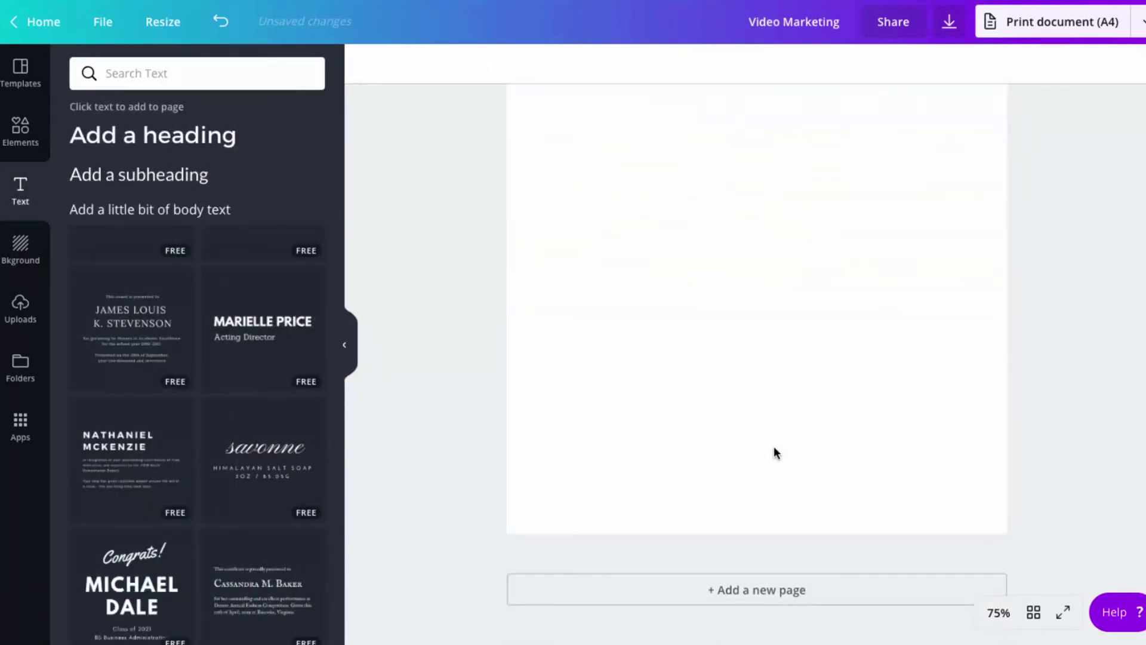
scroll(773, 452, up, 5)
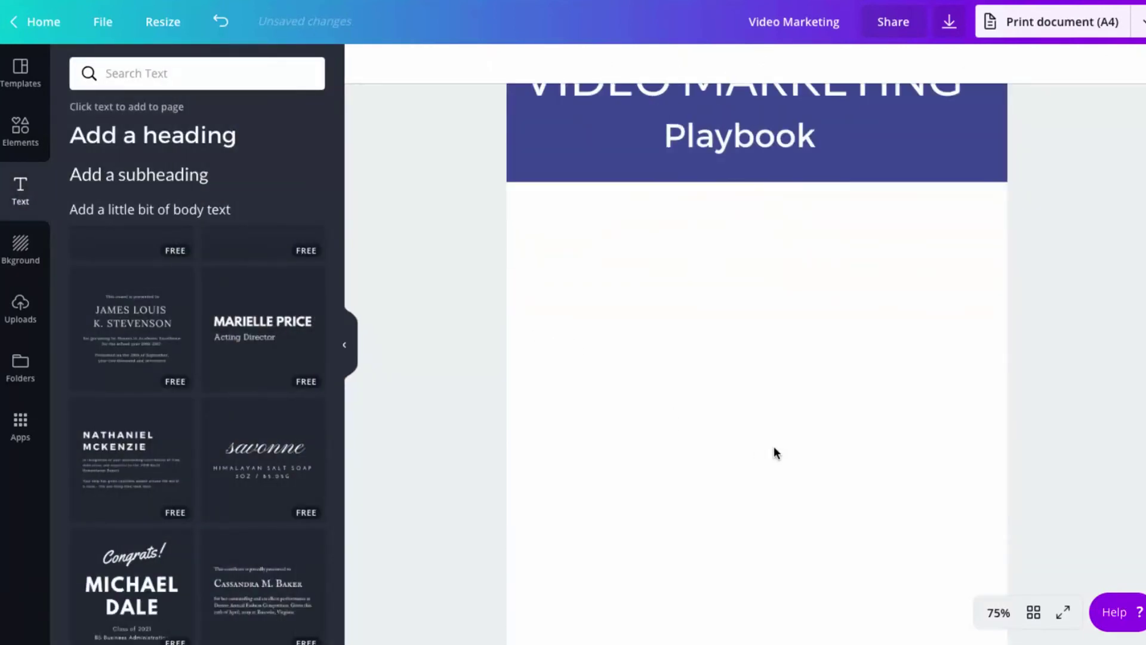
Step: Add the wood-desk photo from Uploads to page 4
click(20, 306)
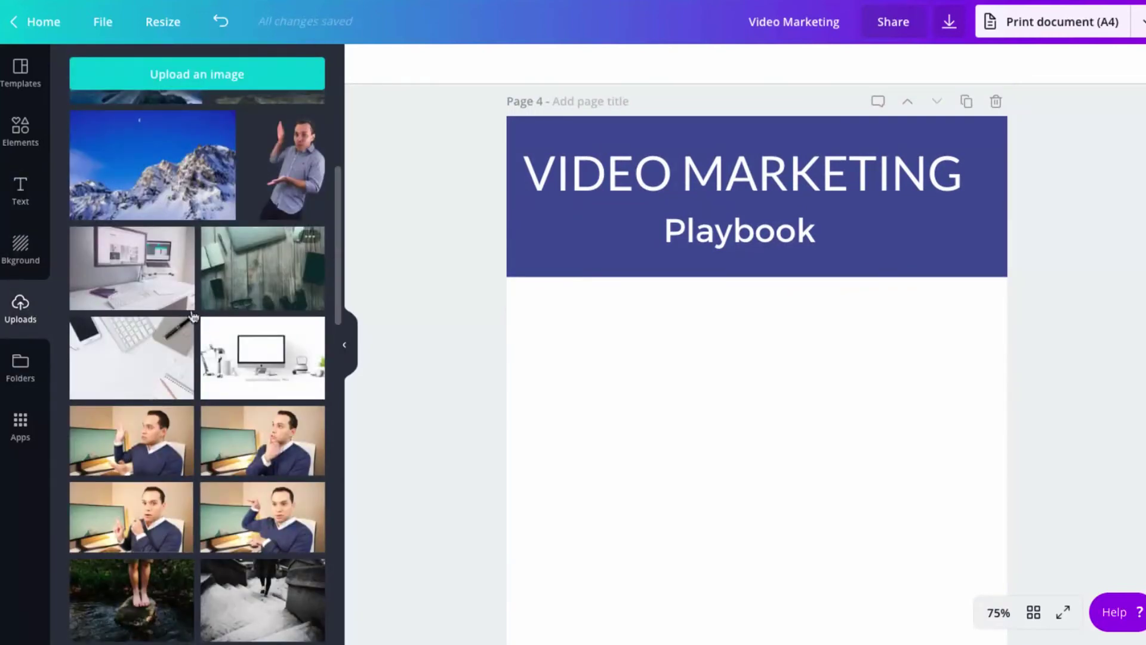
scroll(172, 349, down, 2)
scroll(172, 350, down, 4)
scroll(275, 268, up, 10)
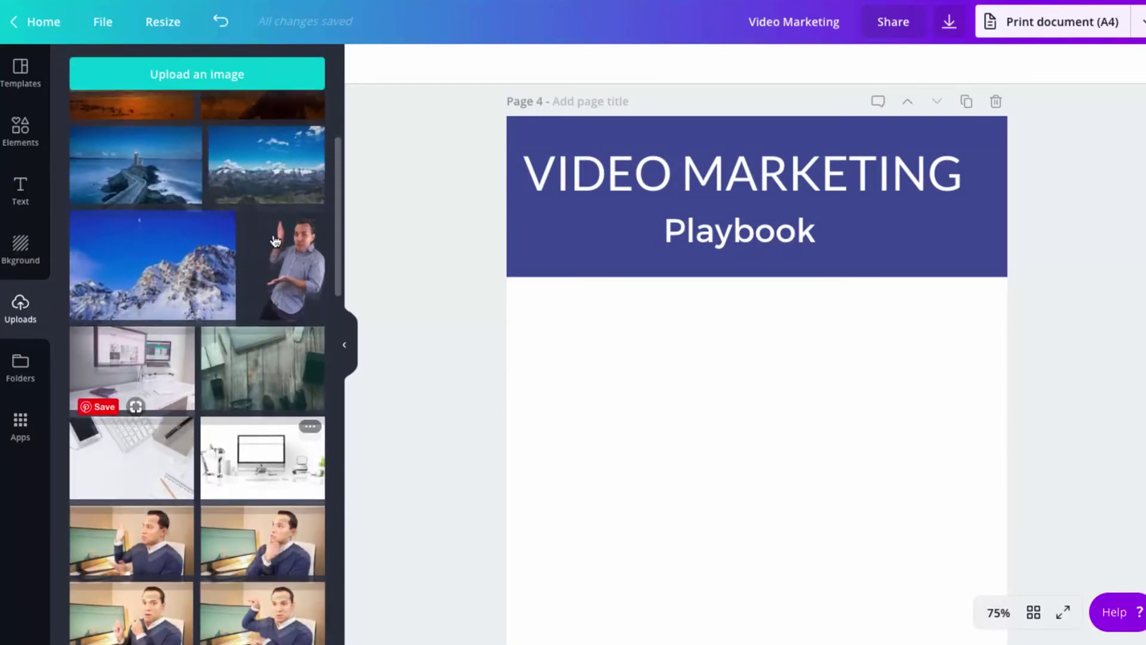
click(263, 429)
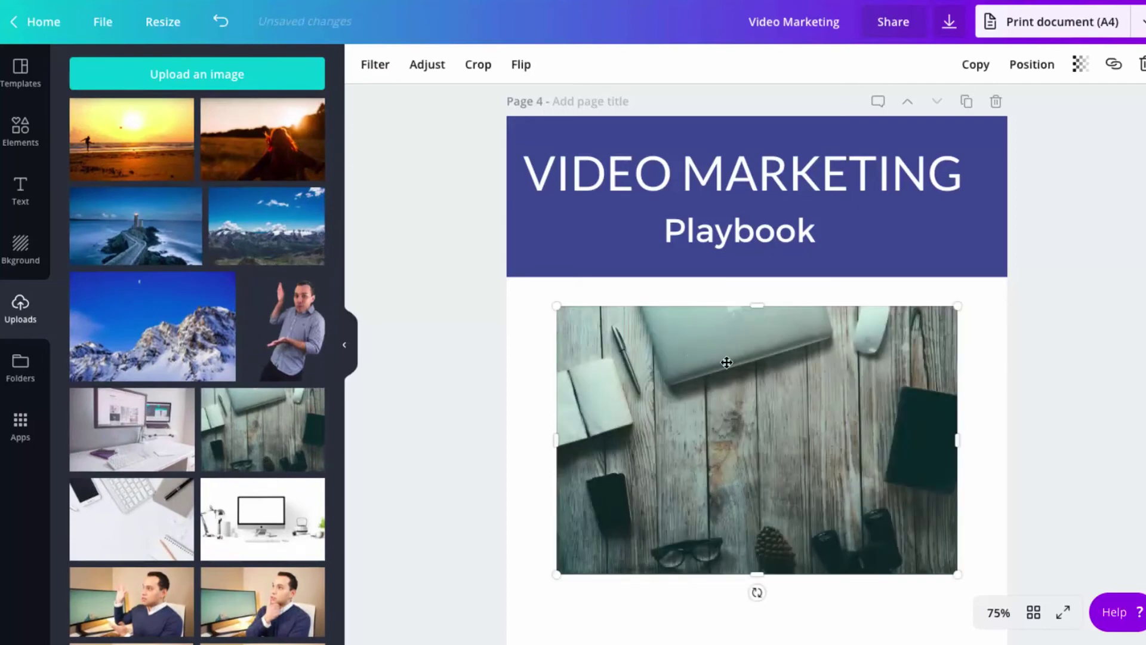
Step: Enlarge and shift the wood-desk photo to fill page 4 below the banner, then select it
scroll(726, 362, down, 3)
drag(736, 265, 682, 235)
scroll(691, 239, down, 1)
scroll(690, 239, down, 1)
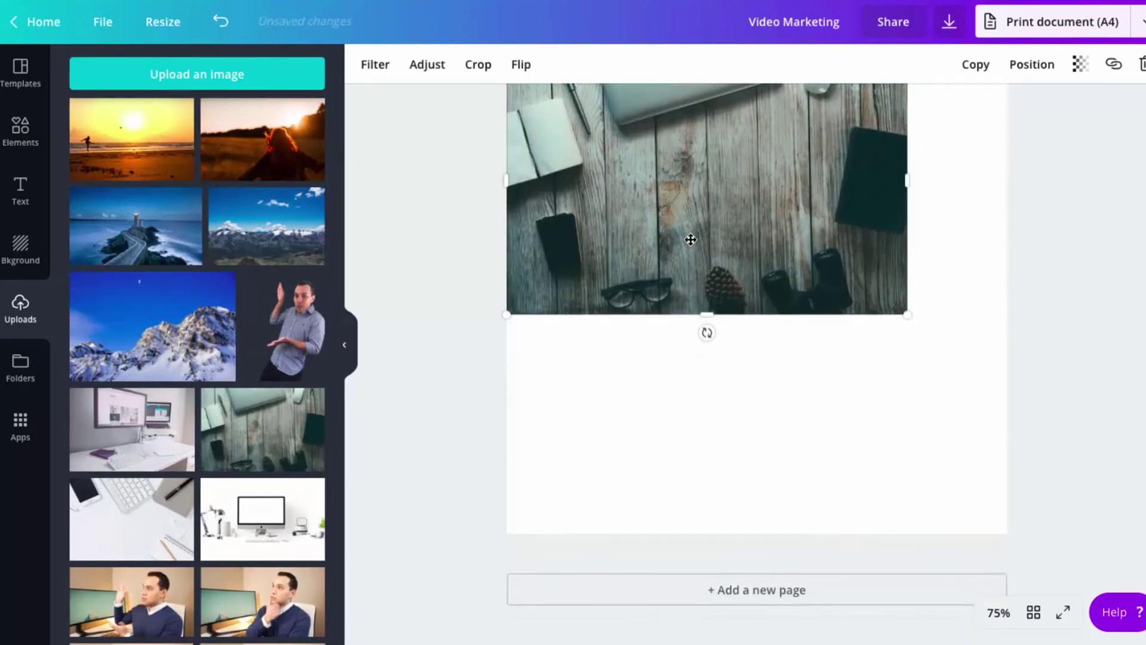
drag(905, 313, 1140, 619)
drag(834, 316, 752, 316)
scroll(752, 316, up, 5)
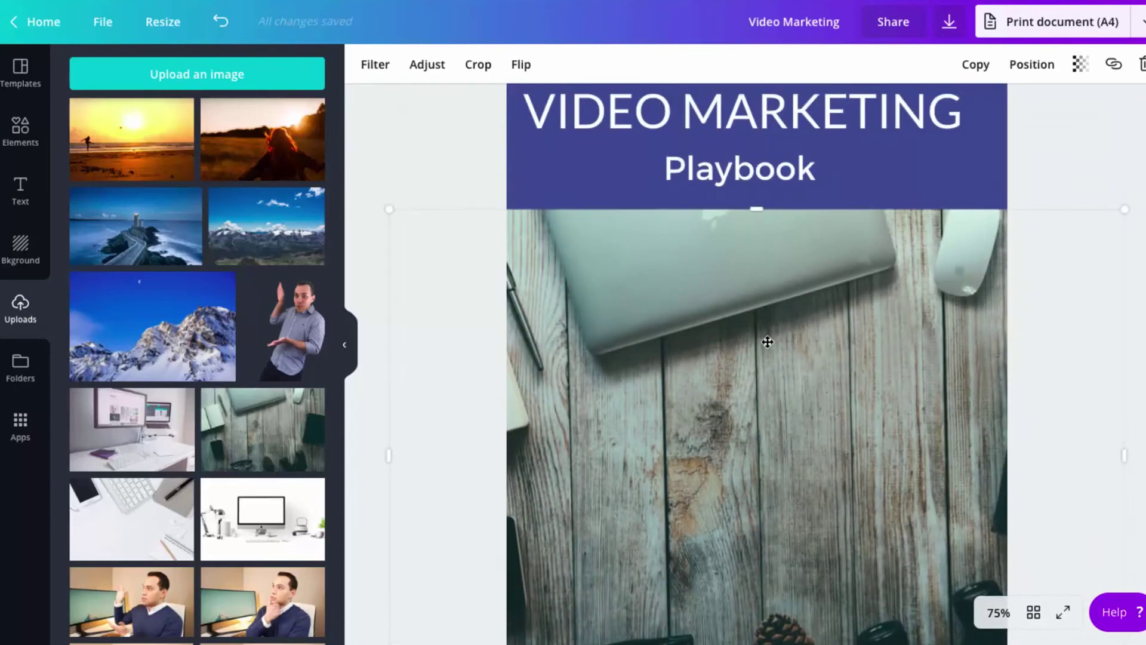
click(457, 184)
scroll(960, 581, down, 3)
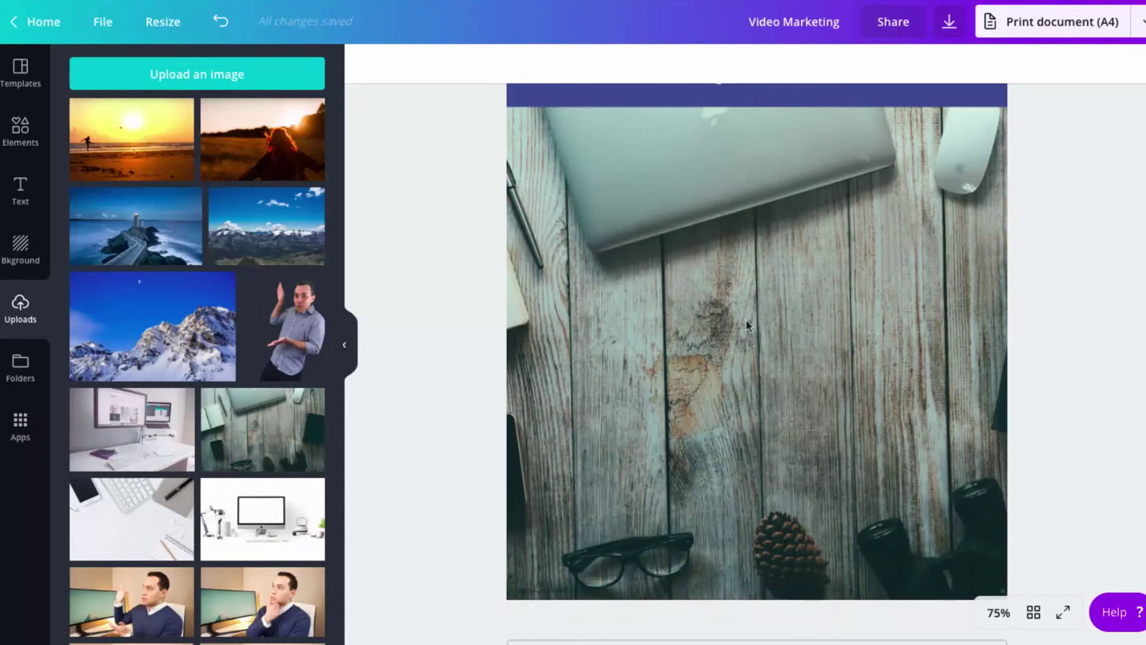
click(760, 345)
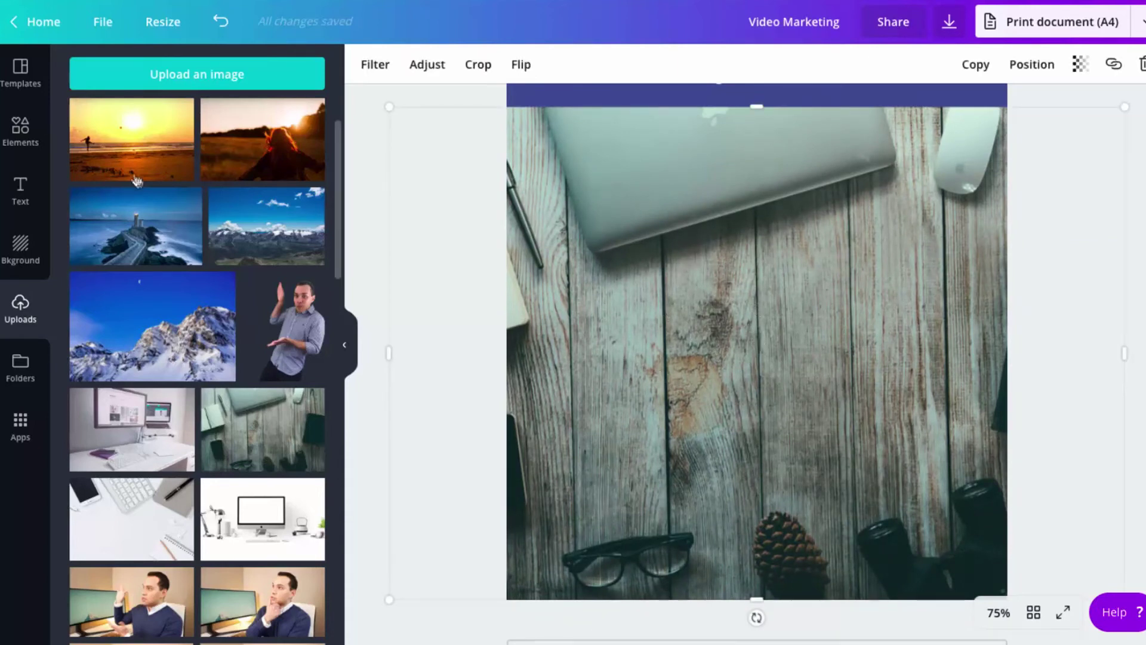
Step: Search Elements graphics for 'video marketing' and place the video-camera play graphic slightly lower on the photo
click(15, 145)
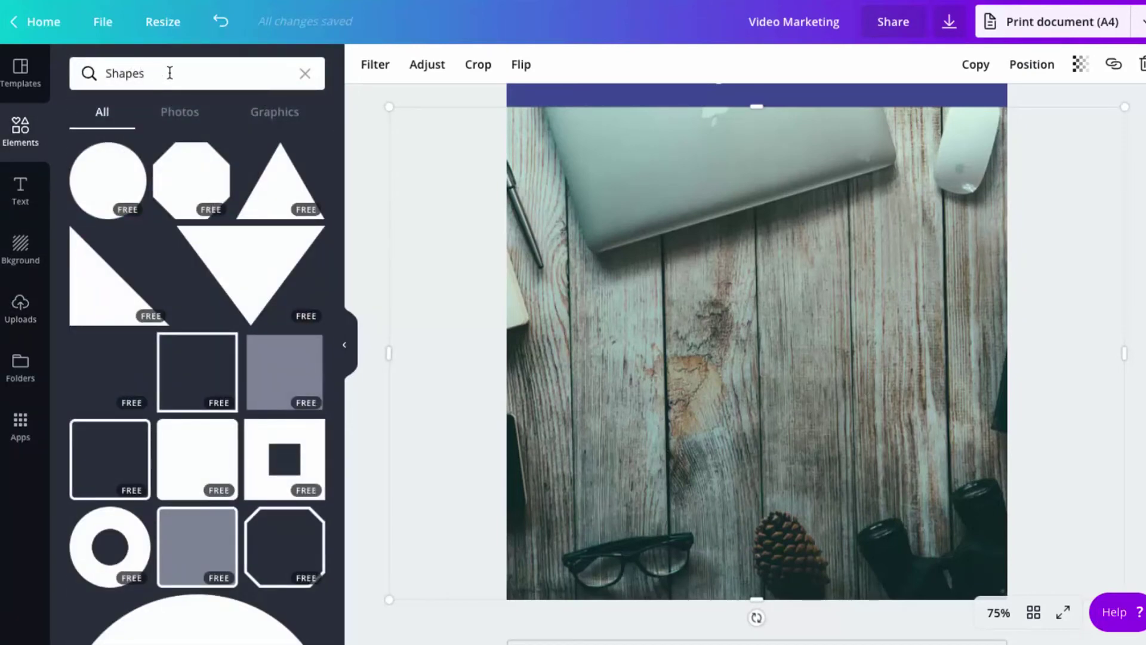
click(169, 73)
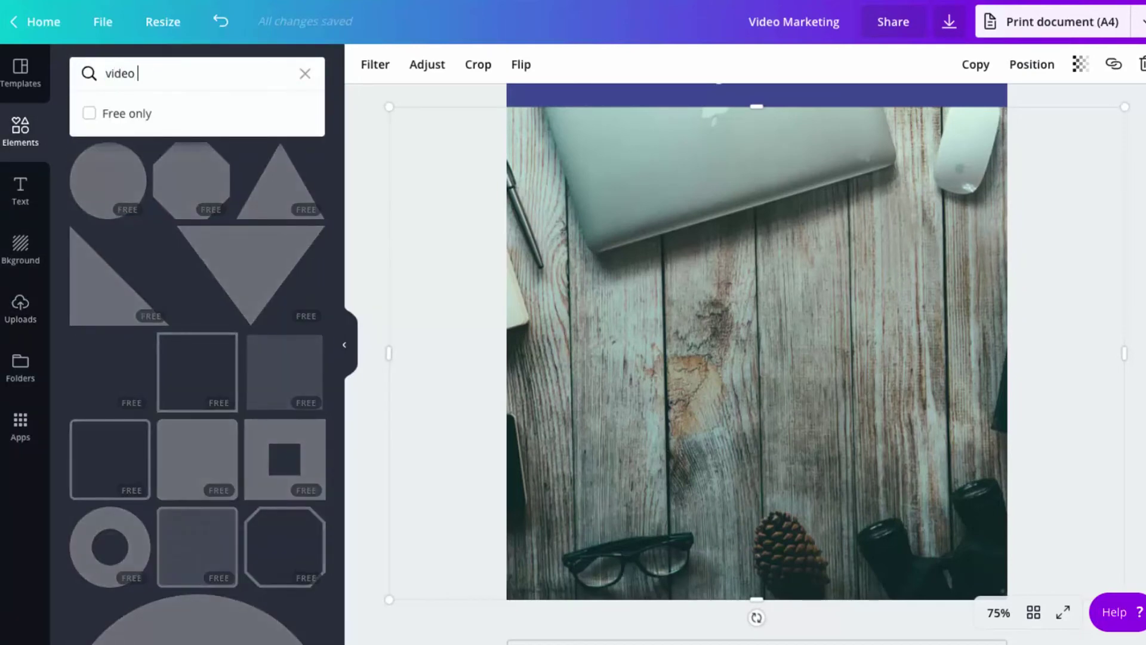
text(video marketing)
key(Return)
click(259, 113)
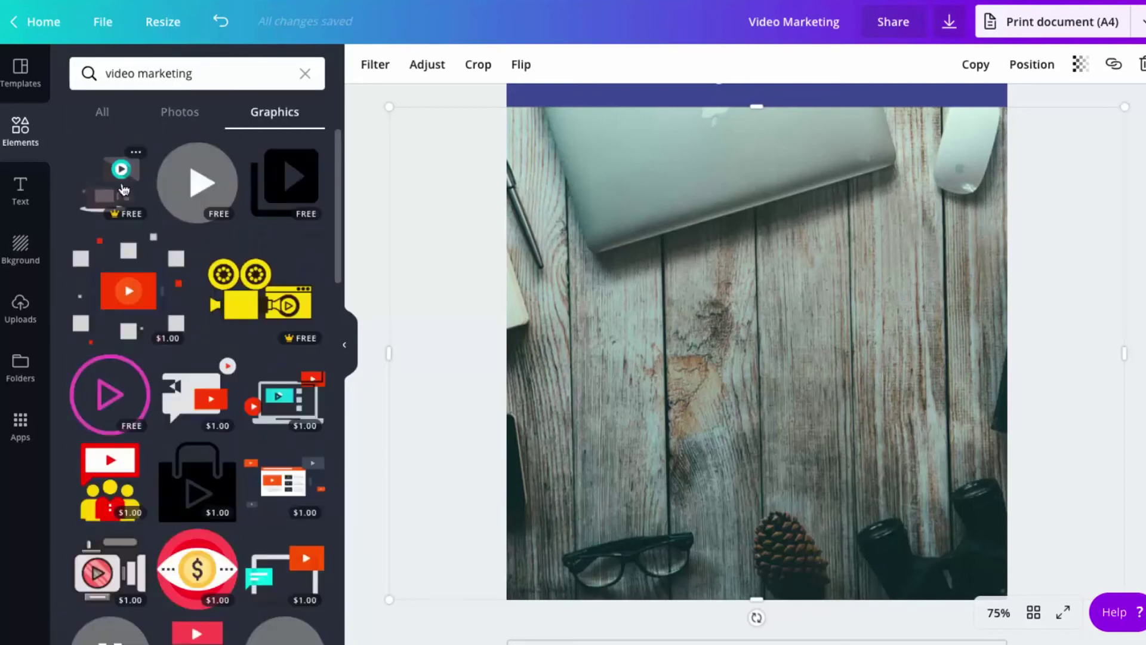
click(111, 179)
drag(763, 307, 766, 368)
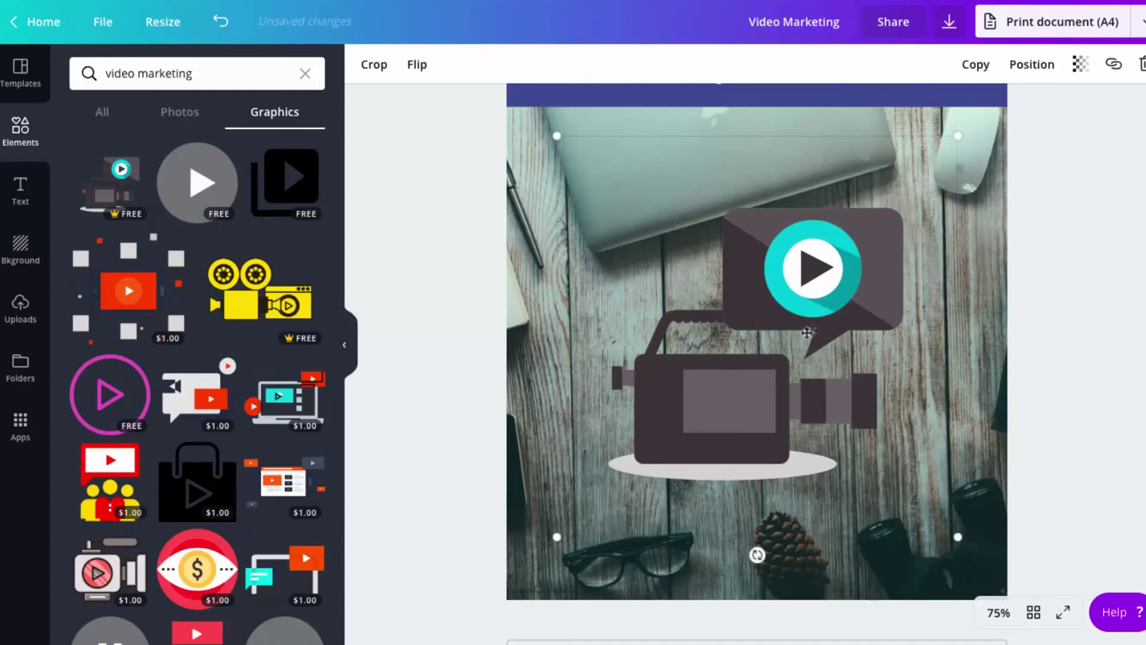
scroll(807, 332, up, 3)
scroll(816, 328, down, 1)
scroll(816, 327, up, 1)
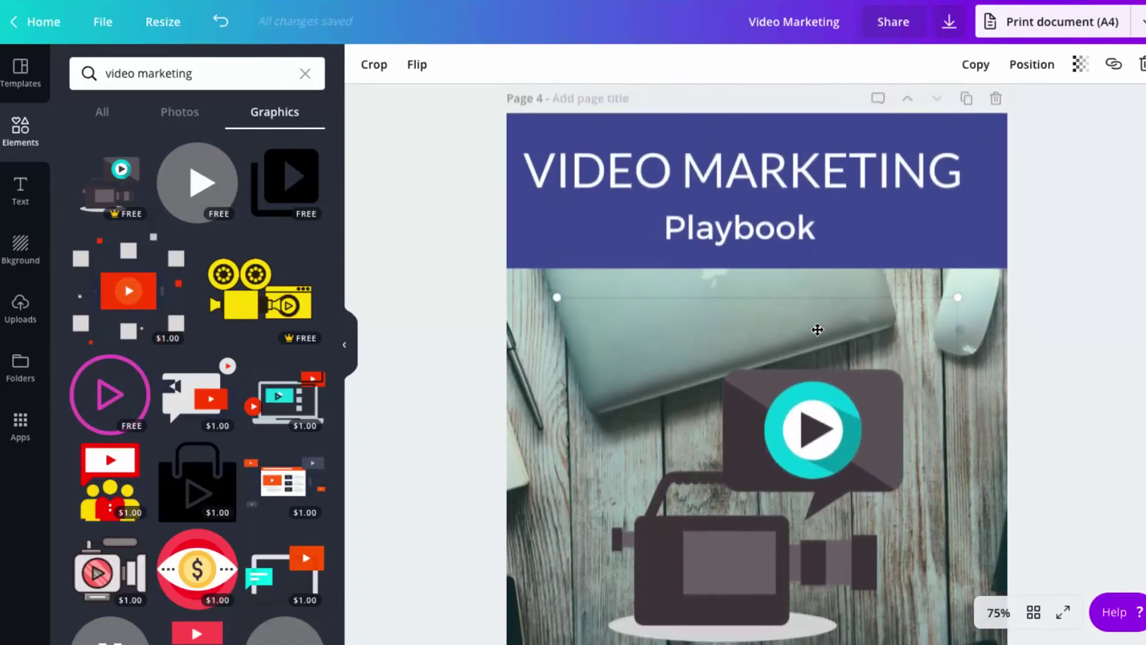
scroll(818, 329, down, 2)
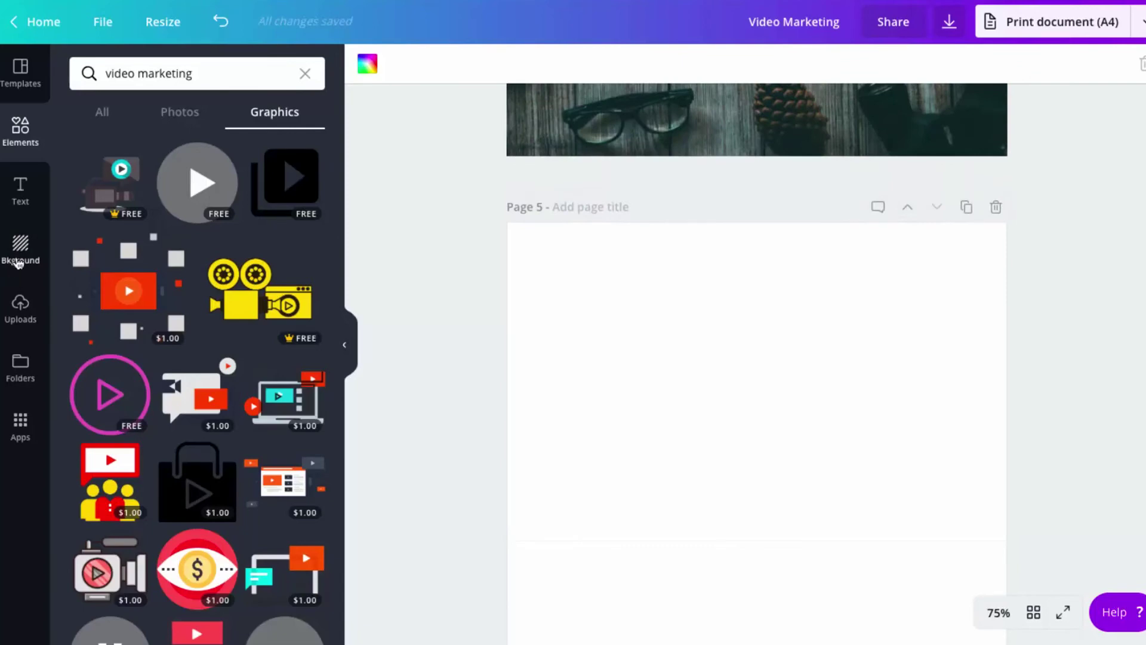
Step: Add a square to page 5's top-left corner and colour it indigo
click(18, 263)
click(21, 75)
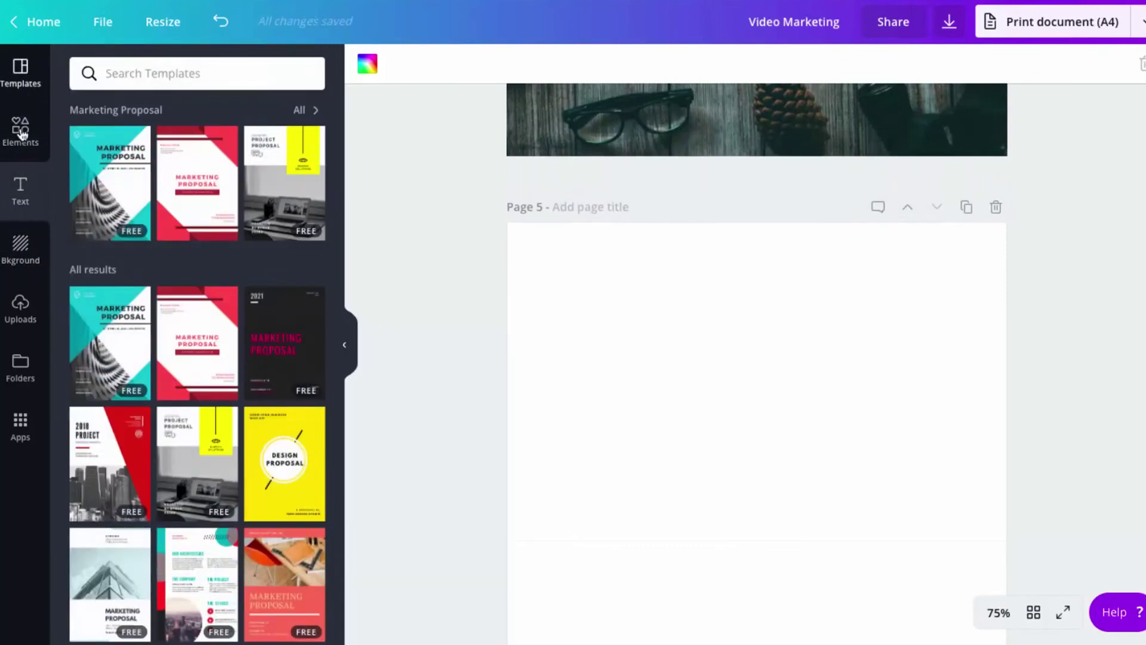
click(22, 133)
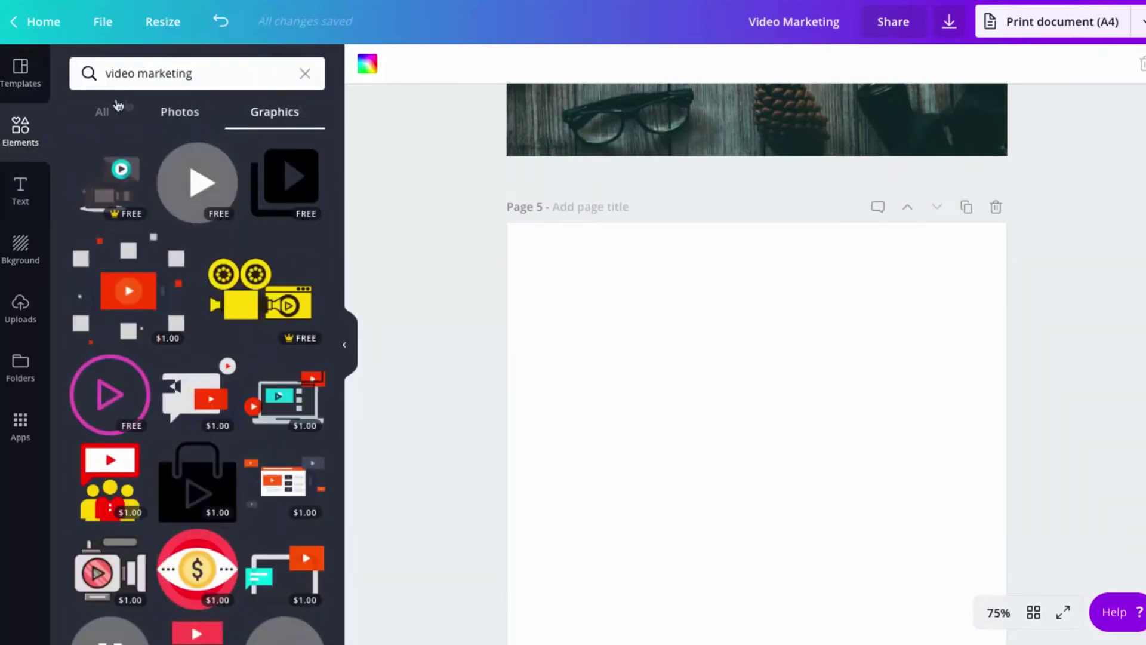
click(305, 74)
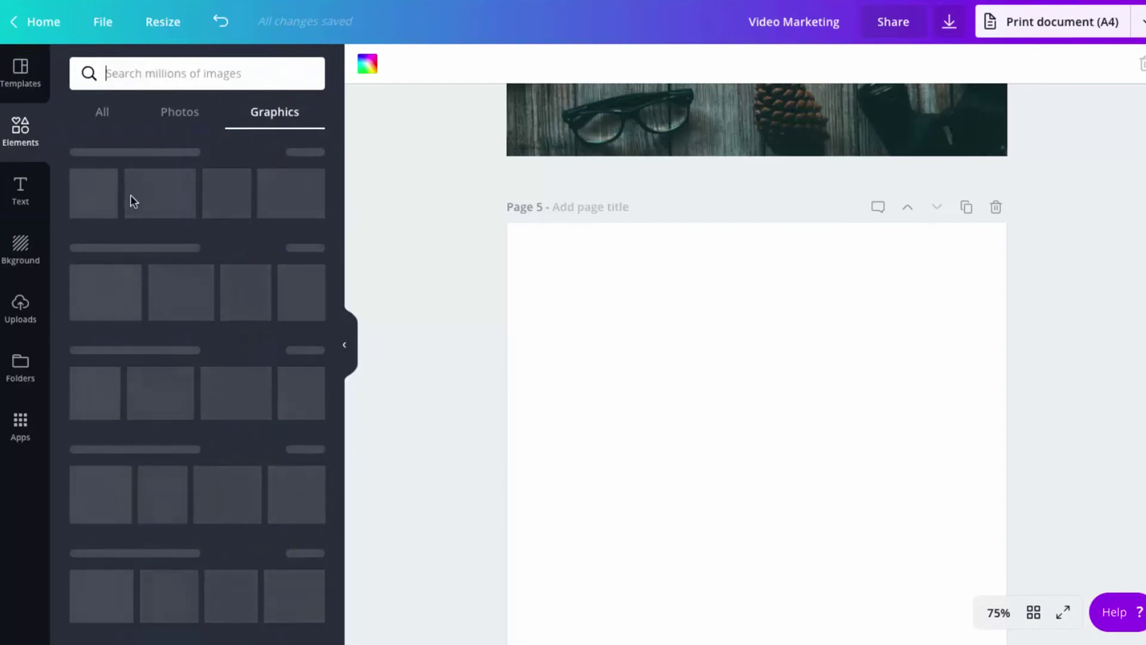
scroll(118, 287, down, 1)
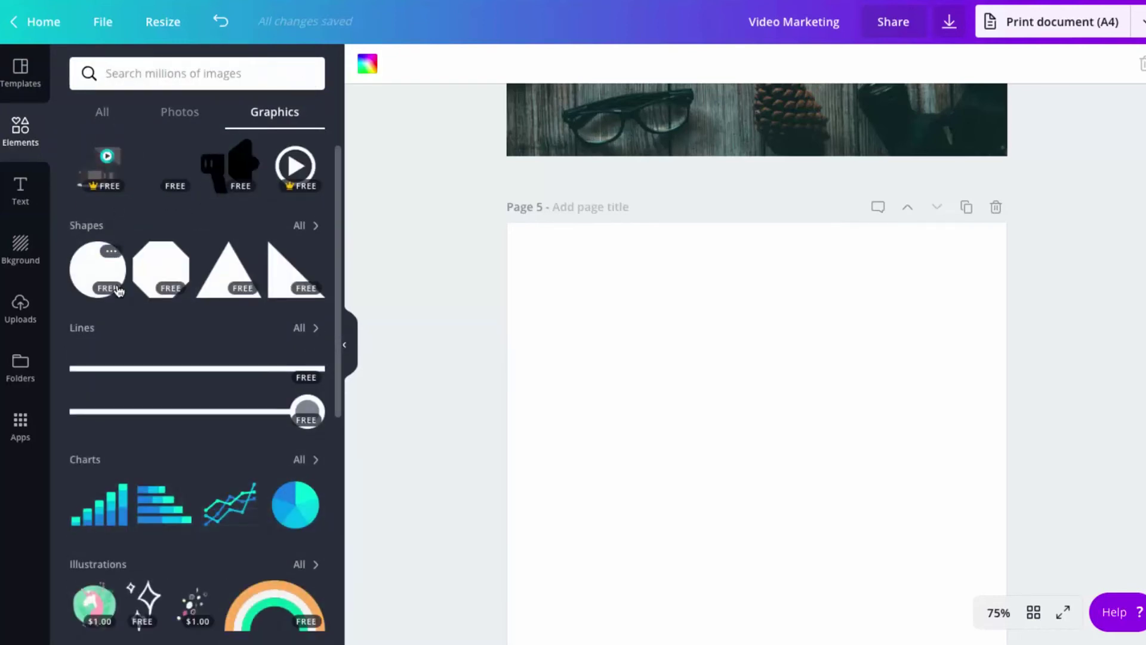
click(306, 226)
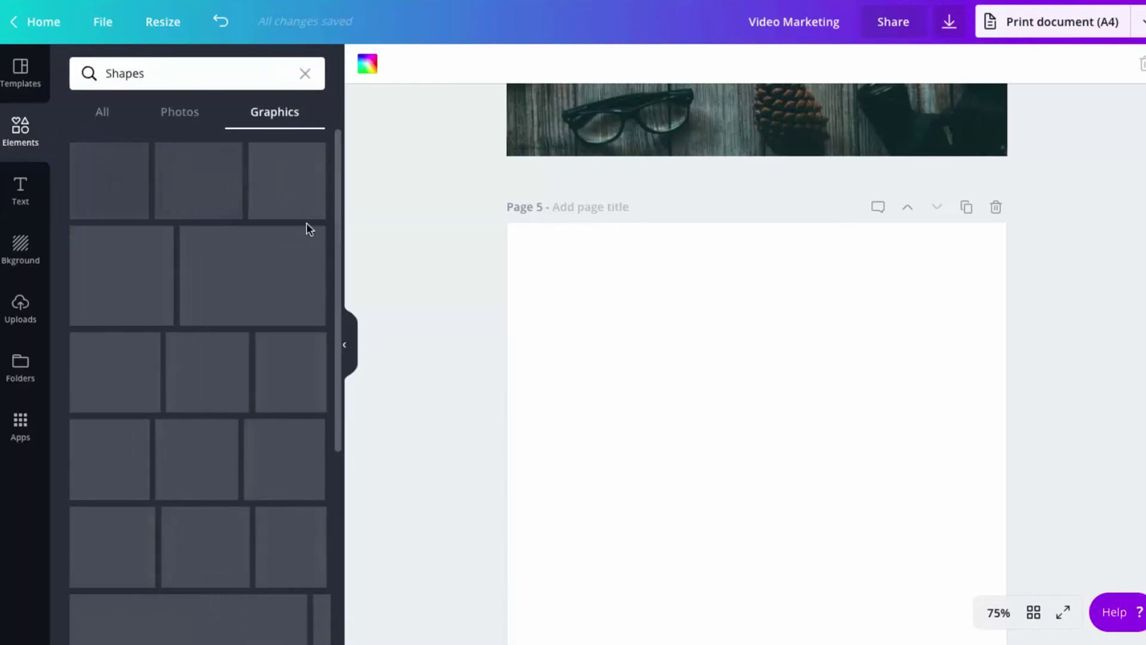
click(97, 389)
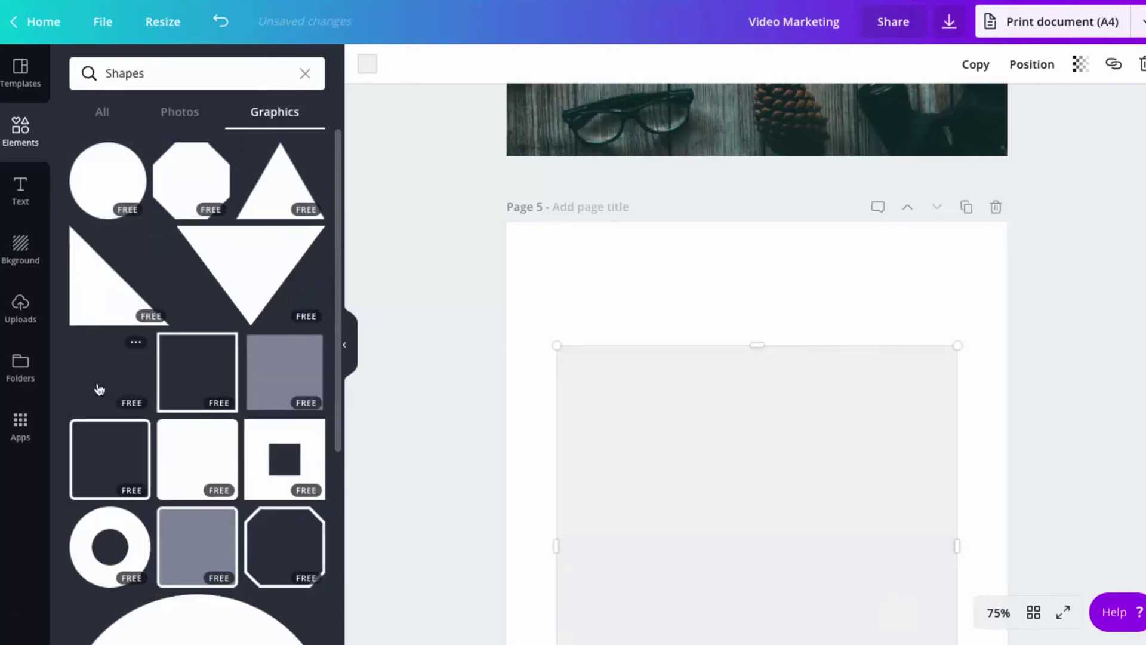
drag(704, 401, 394, 95)
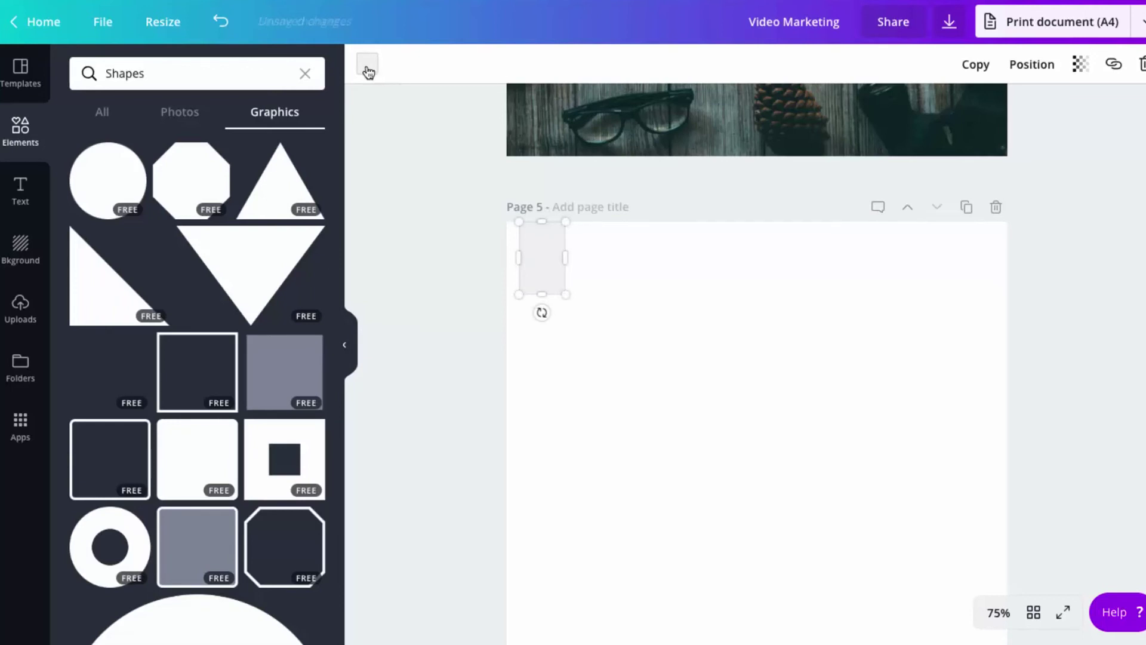
click(368, 66)
click(221, 149)
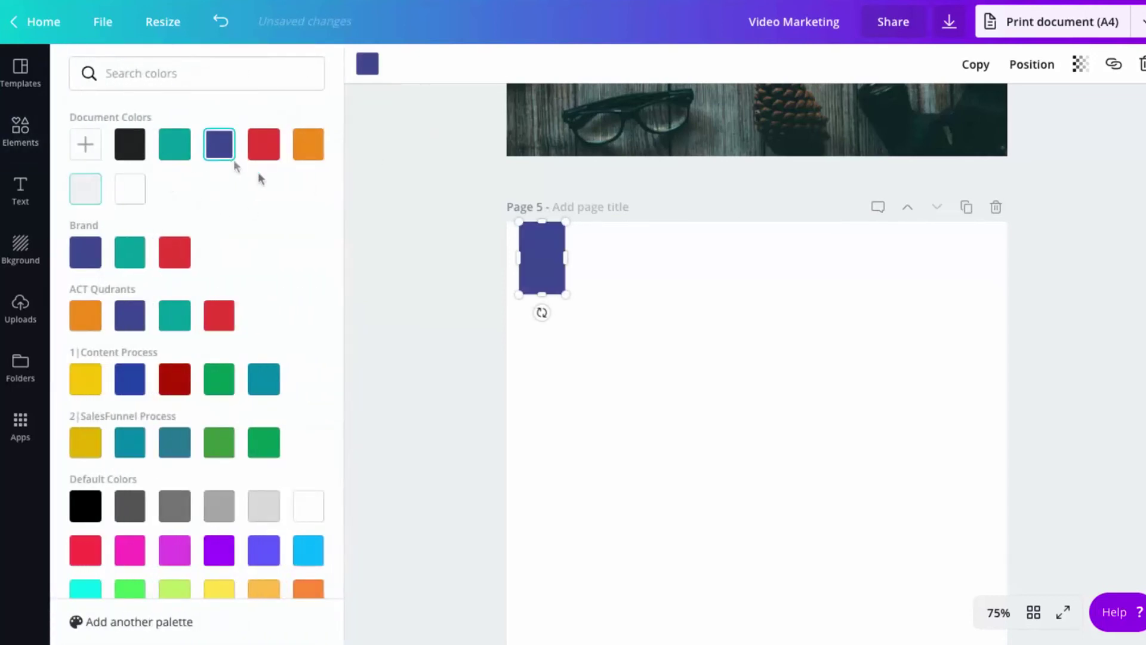
click(528, 371)
Step: Duplicate the indigo square and flatten the copy into a thin bar along page 5's bottom
scroll(643, 370, down, 3)
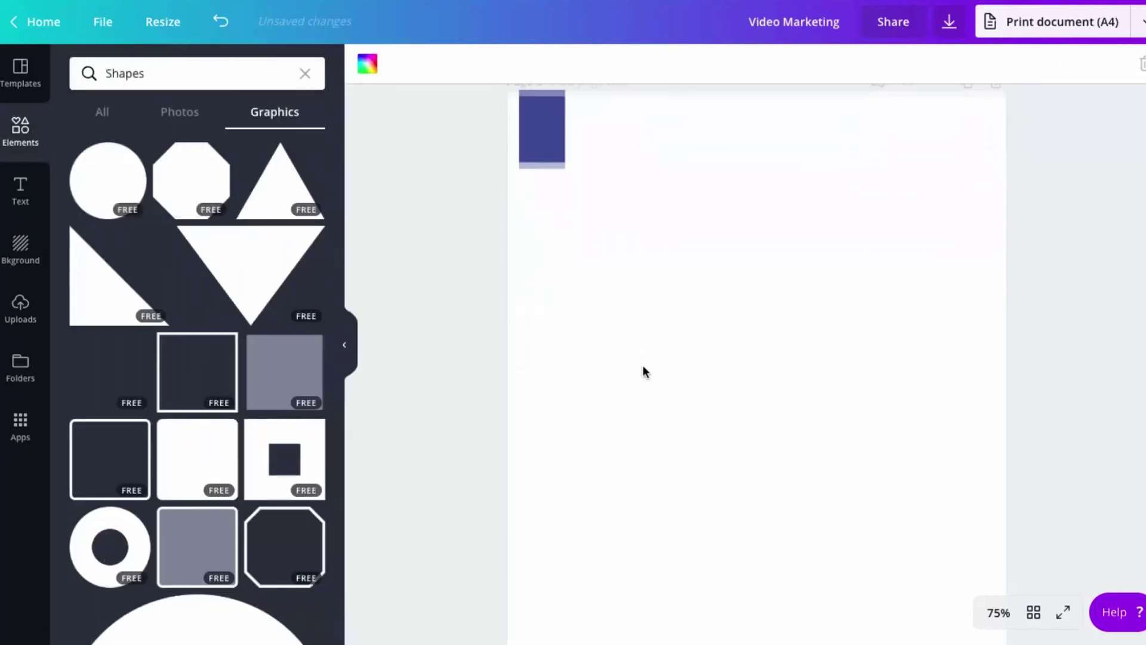
click(551, 130)
key(ctrl+d)
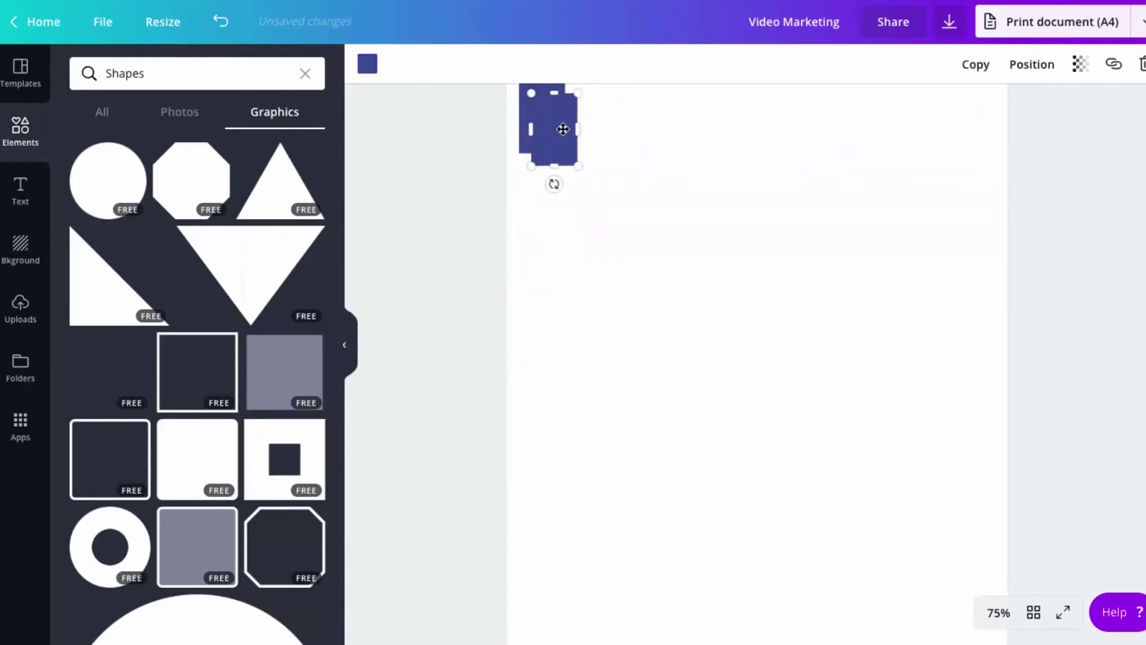
drag(563, 129, 1009, 475)
drag(756, 461, 757, 515)
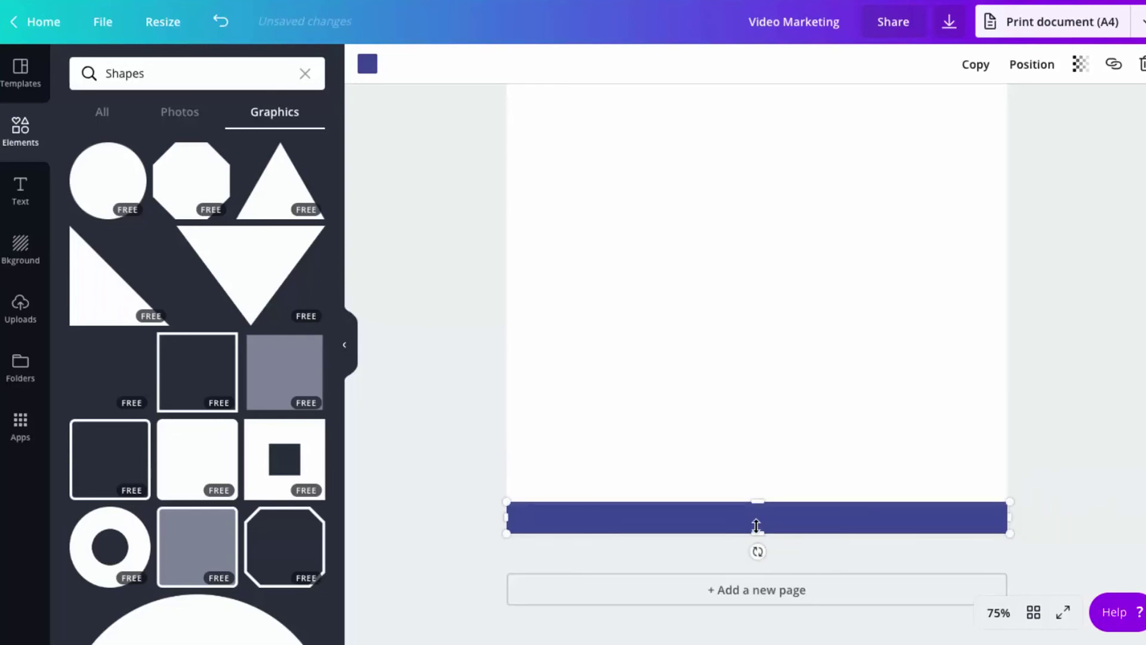
scroll(756, 526, up, 5)
scroll(758, 532, down, 1)
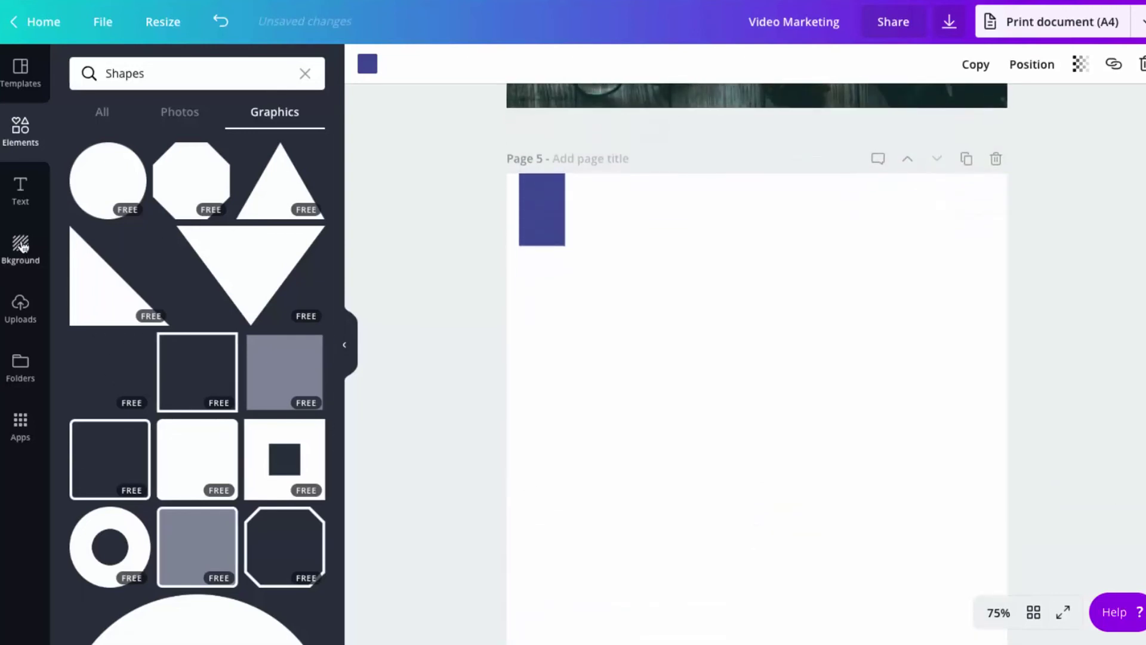
Step: Add a white '01' text label onto page 5's top-left indigo block
click(20, 185)
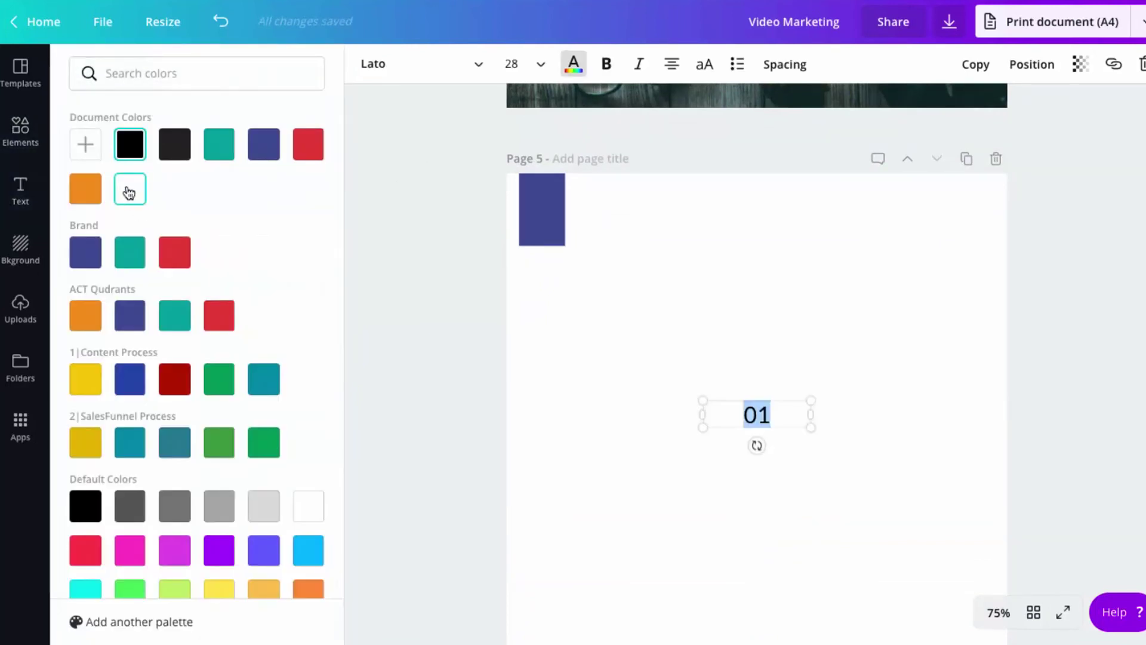
click(129, 190)
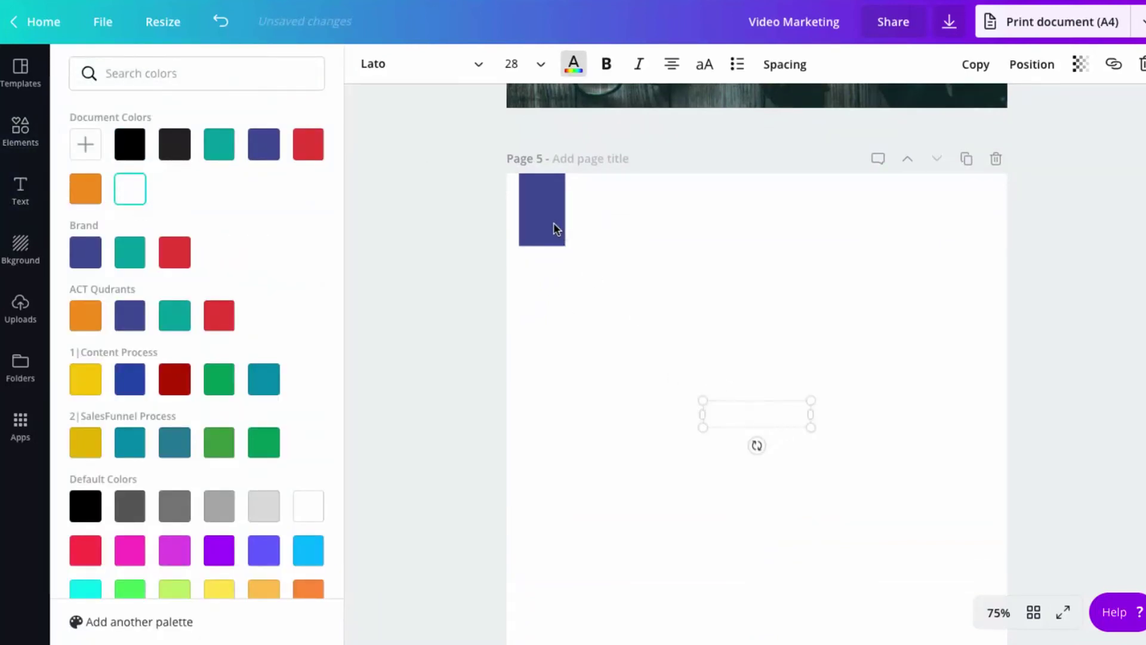
drag(555, 229, 567, 228)
click(753, 307)
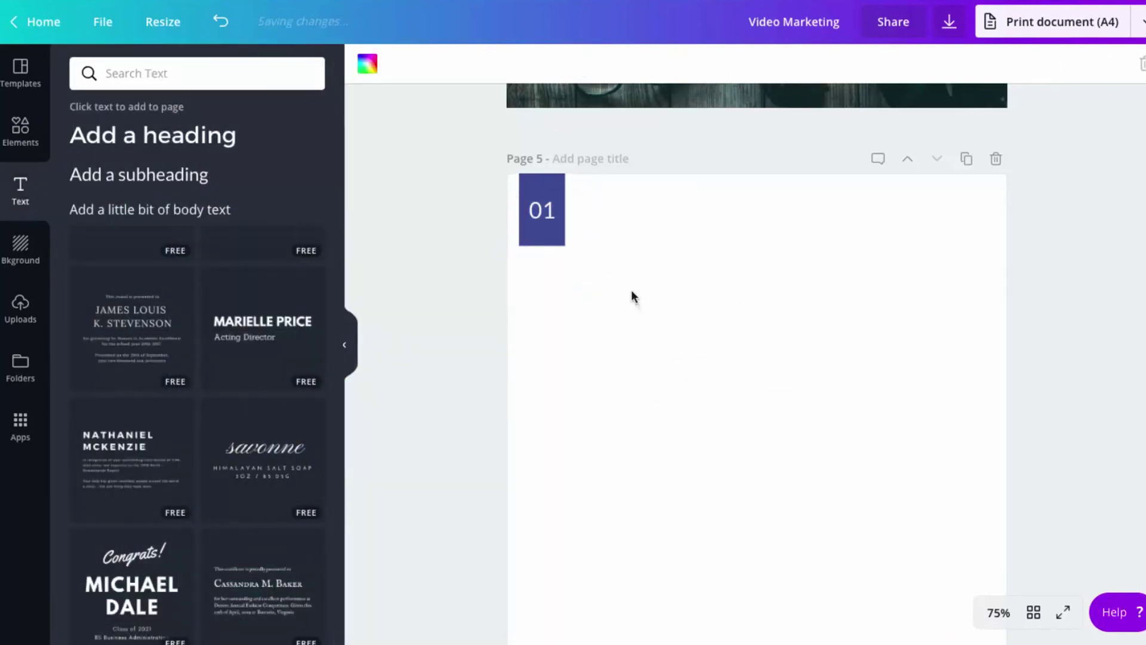
Step: Check the indigo bar at the bottom of page 5, then deselect it
scroll(758, 267, down, 5)
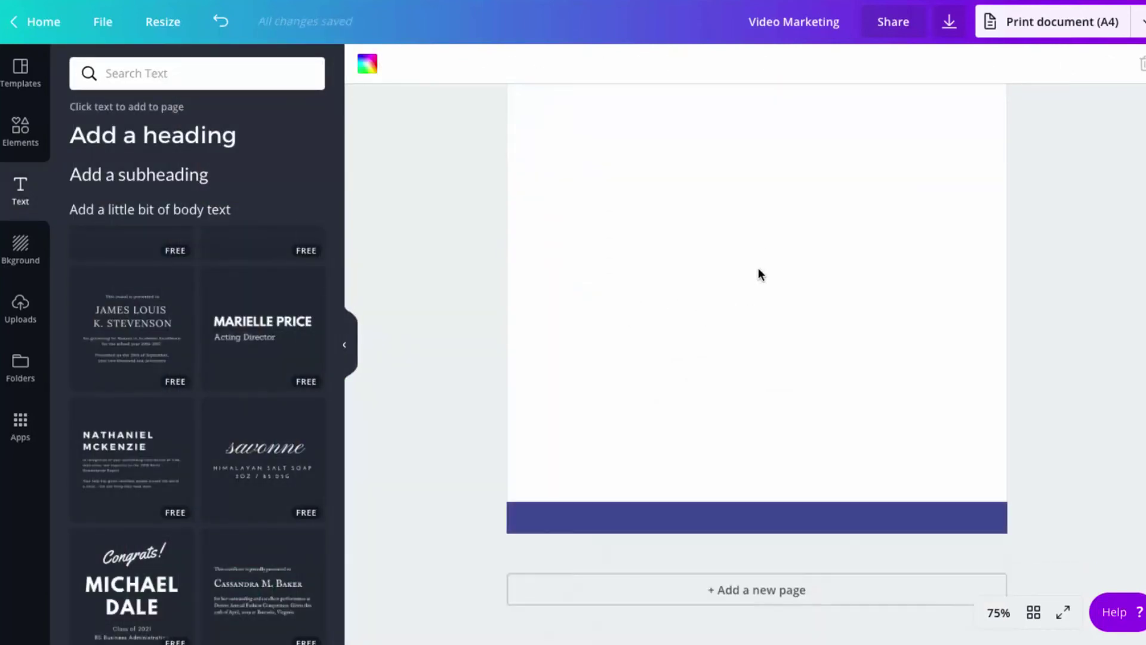
click(764, 517)
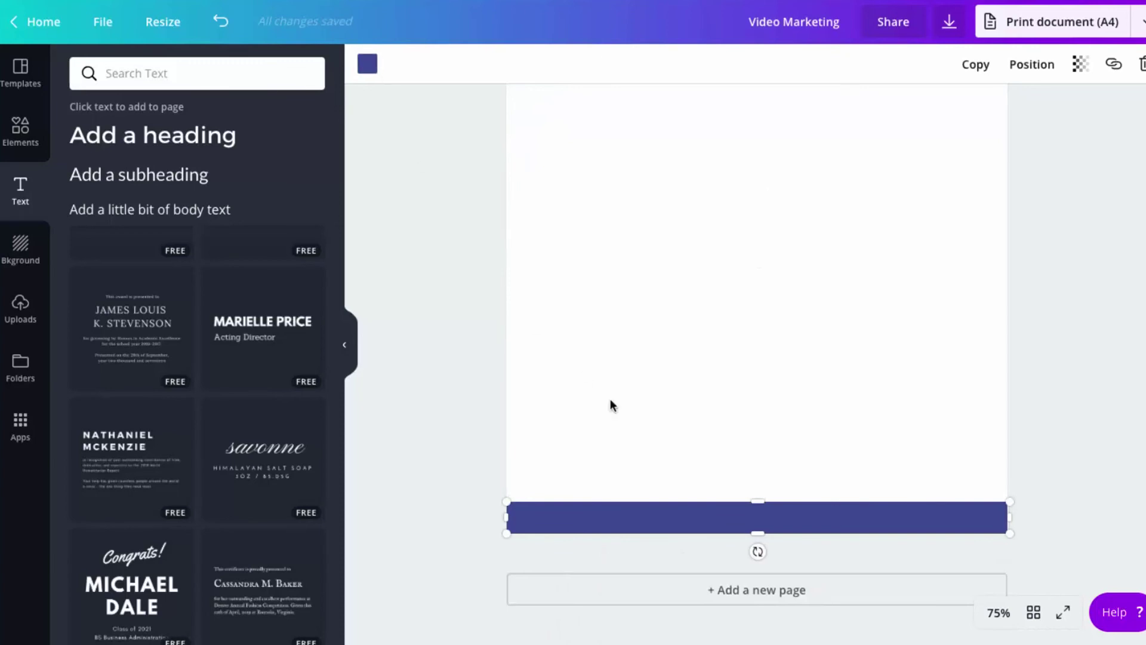
scroll(758, 368, up, 6)
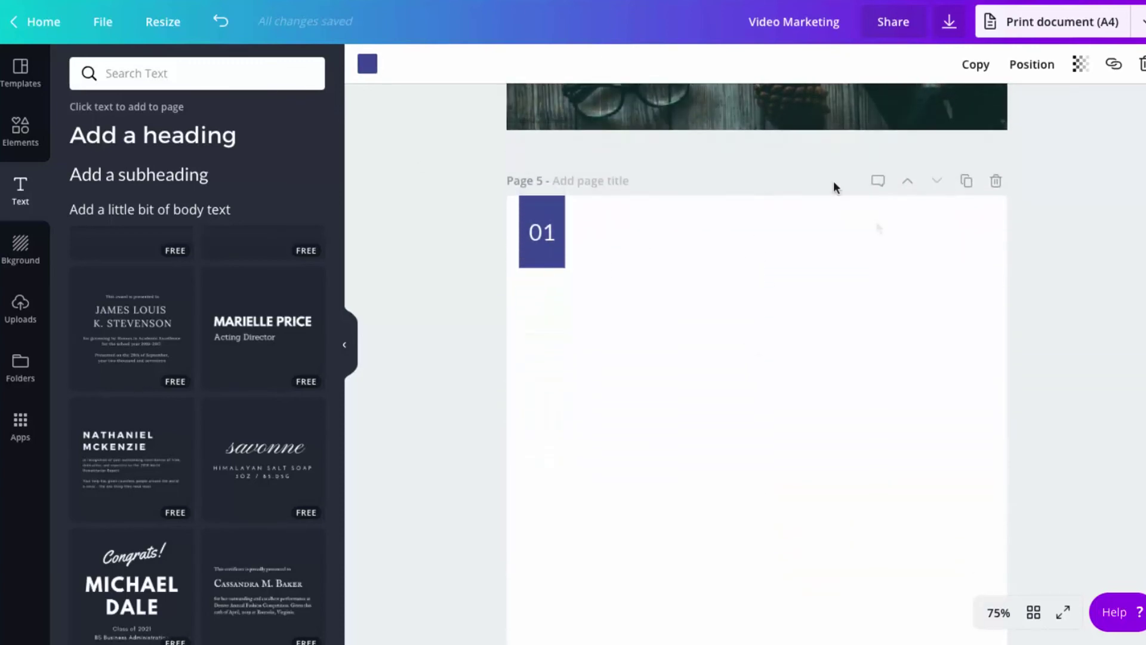
click(1043, 371)
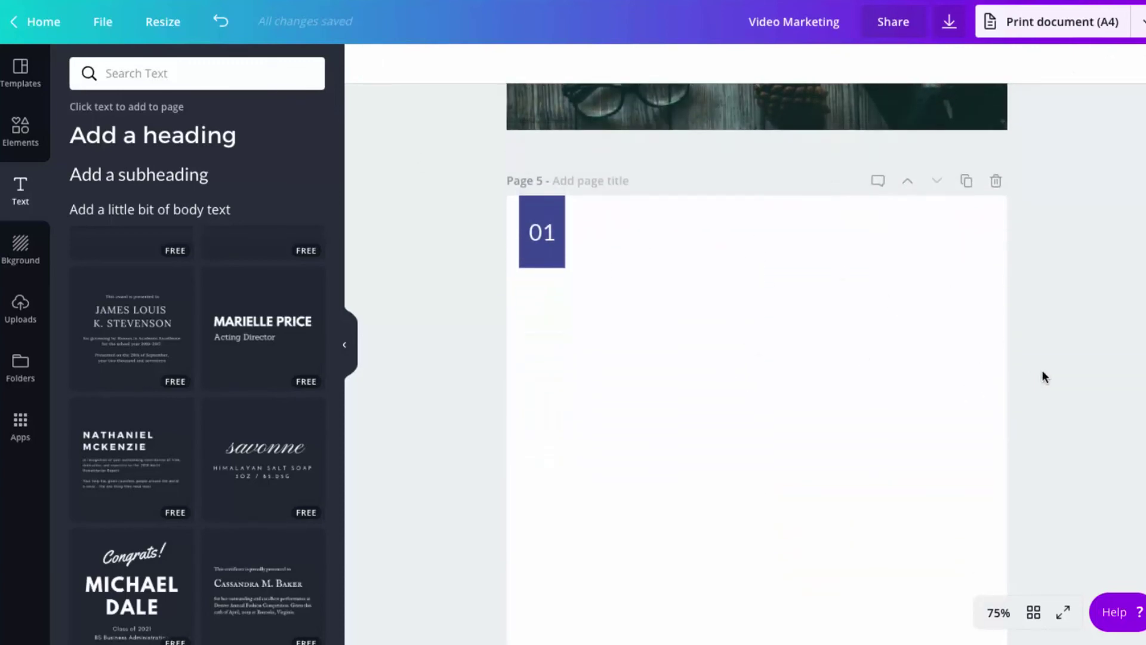
scroll(1041, 370, down, 5)
scroll(1041, 370, up, 4)
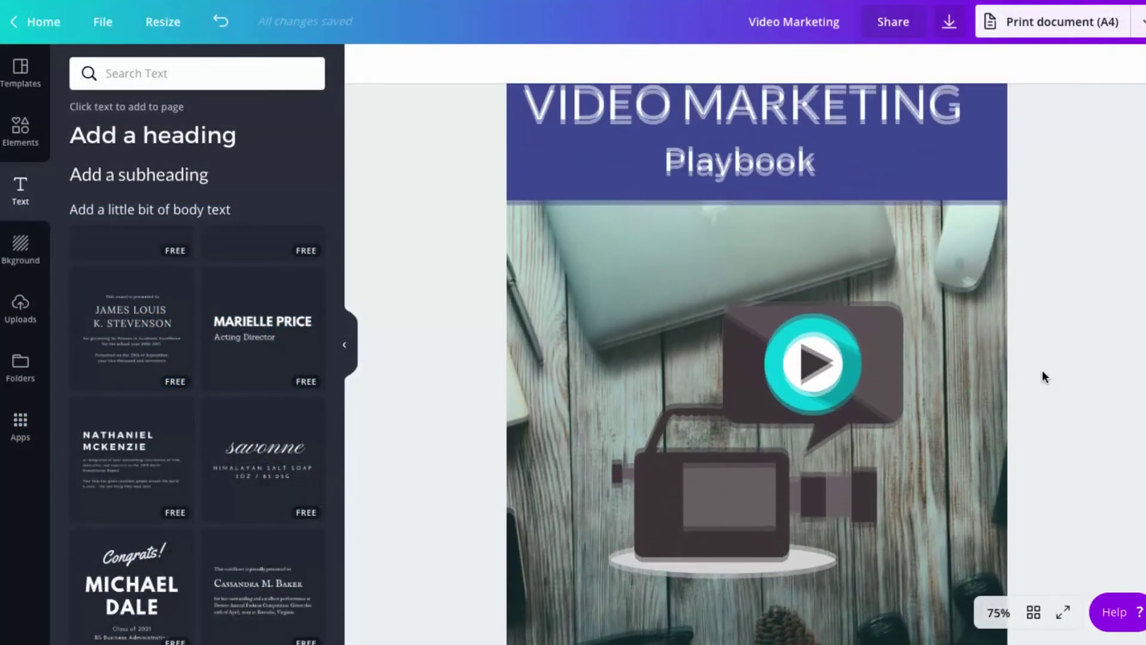
Step: Scroll up to Page 1, the VIDEO MARKETING PLAYBOOK cover with the orange ACT MARKETING panel
scroll(1042, 371, up, 20)
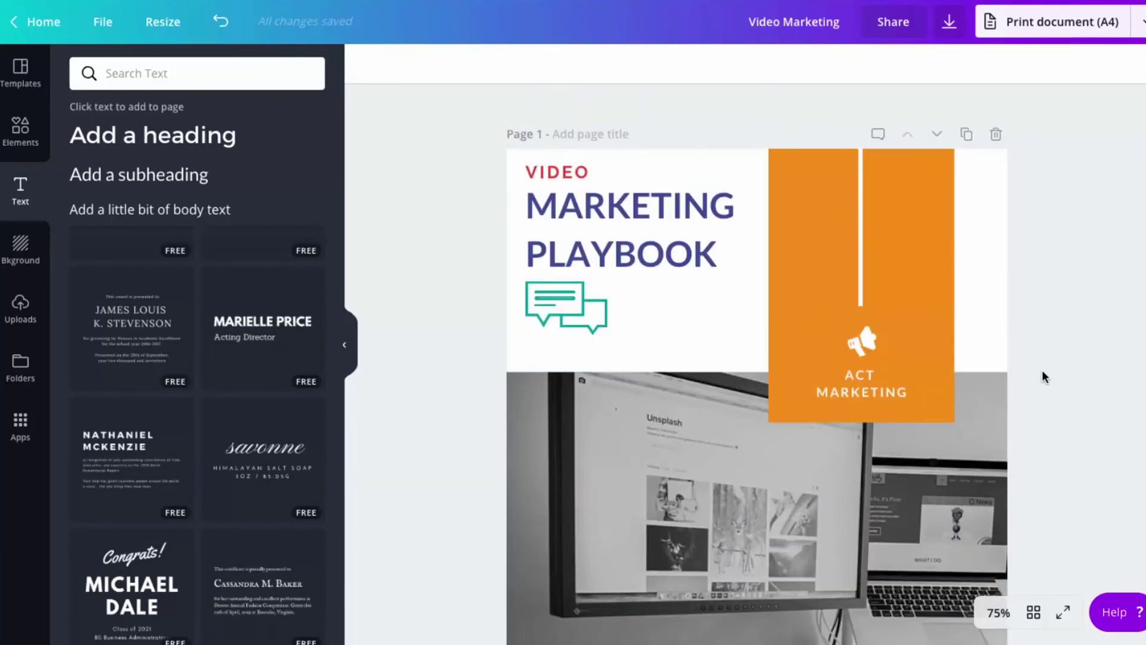
scroll(1041, 370, down, 1)
scroll(1041, 370, up, 1)
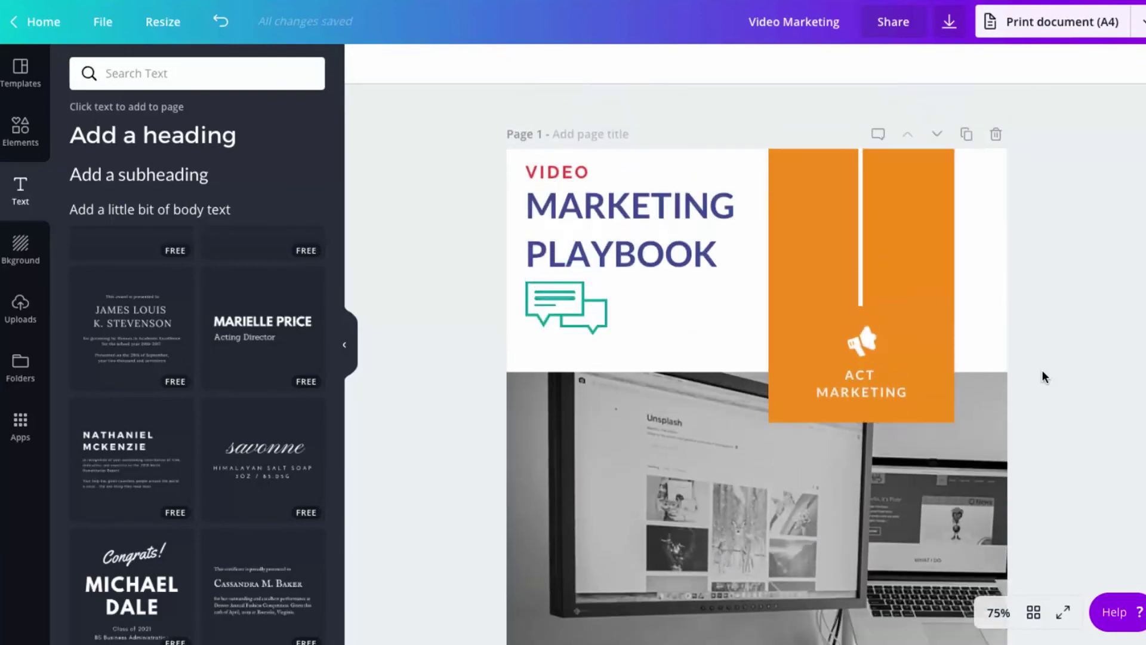